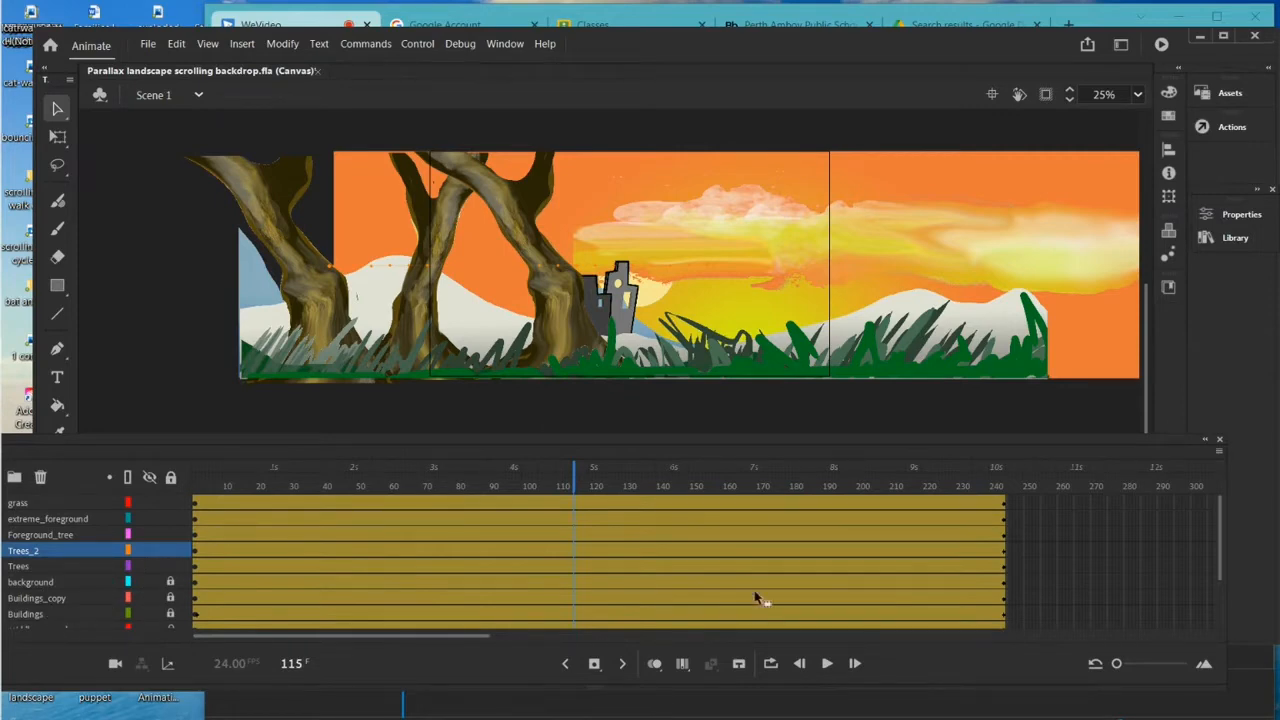
Play the parallax landscape animation from frame 1 to its end, and return the playhead to frame 1
drag(637, 440, 676, 462)
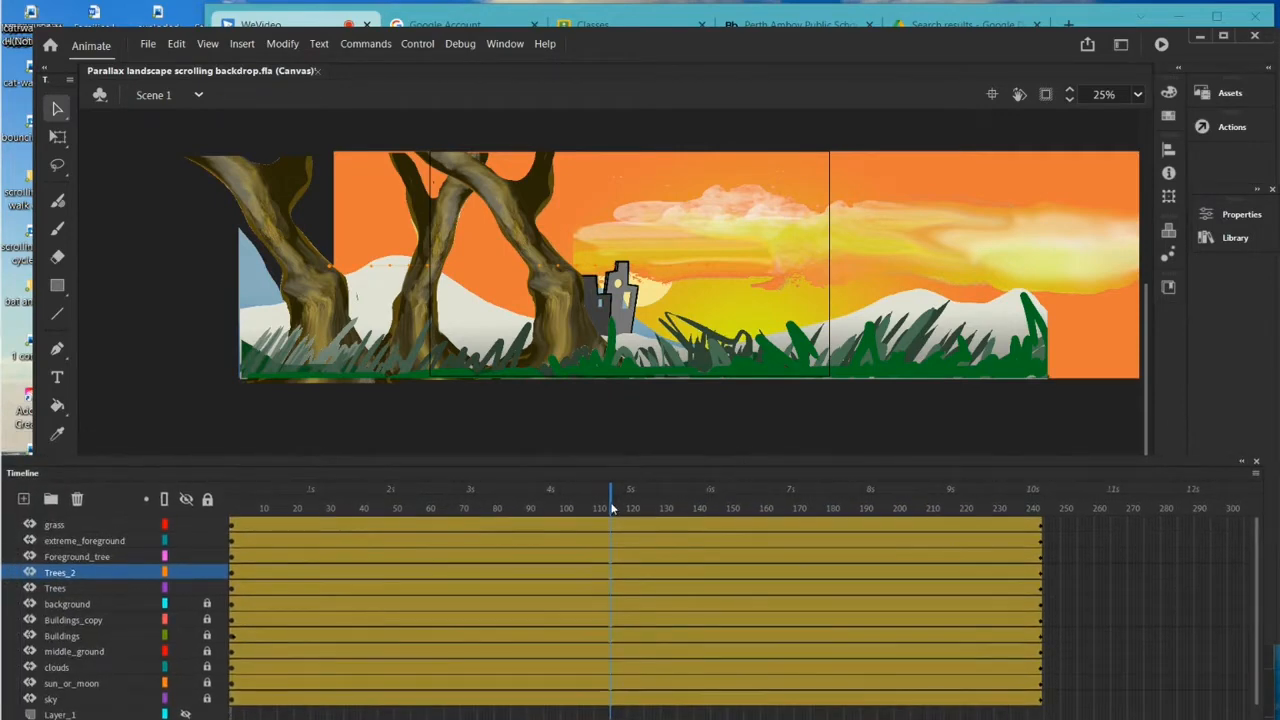
drag(612, 508, 155, 498)
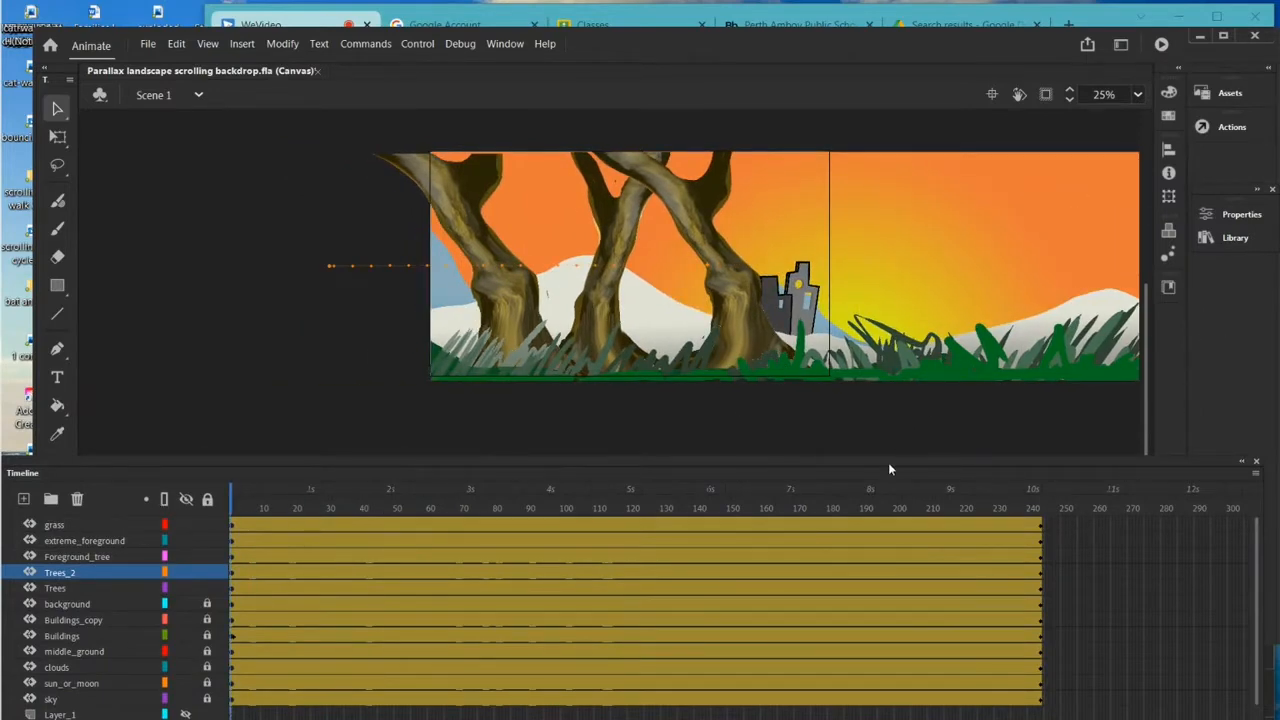
drag(888, 462, 874, 420)
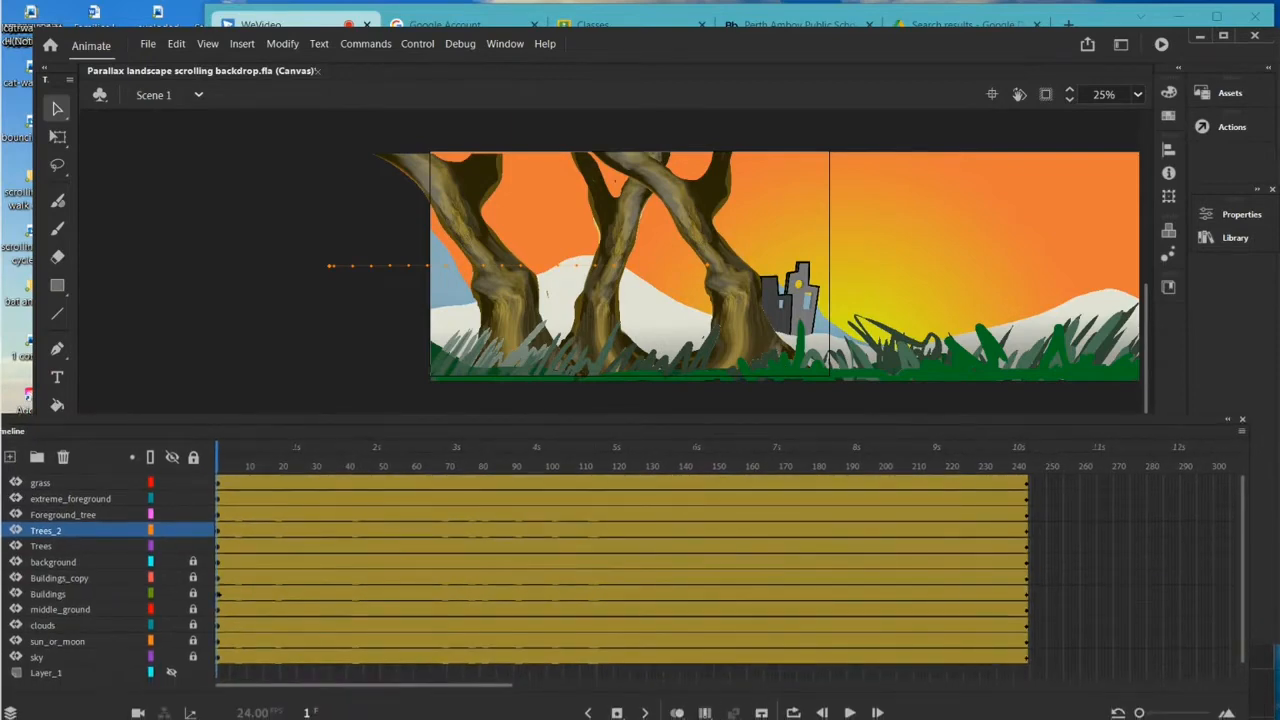
click(847, 712)
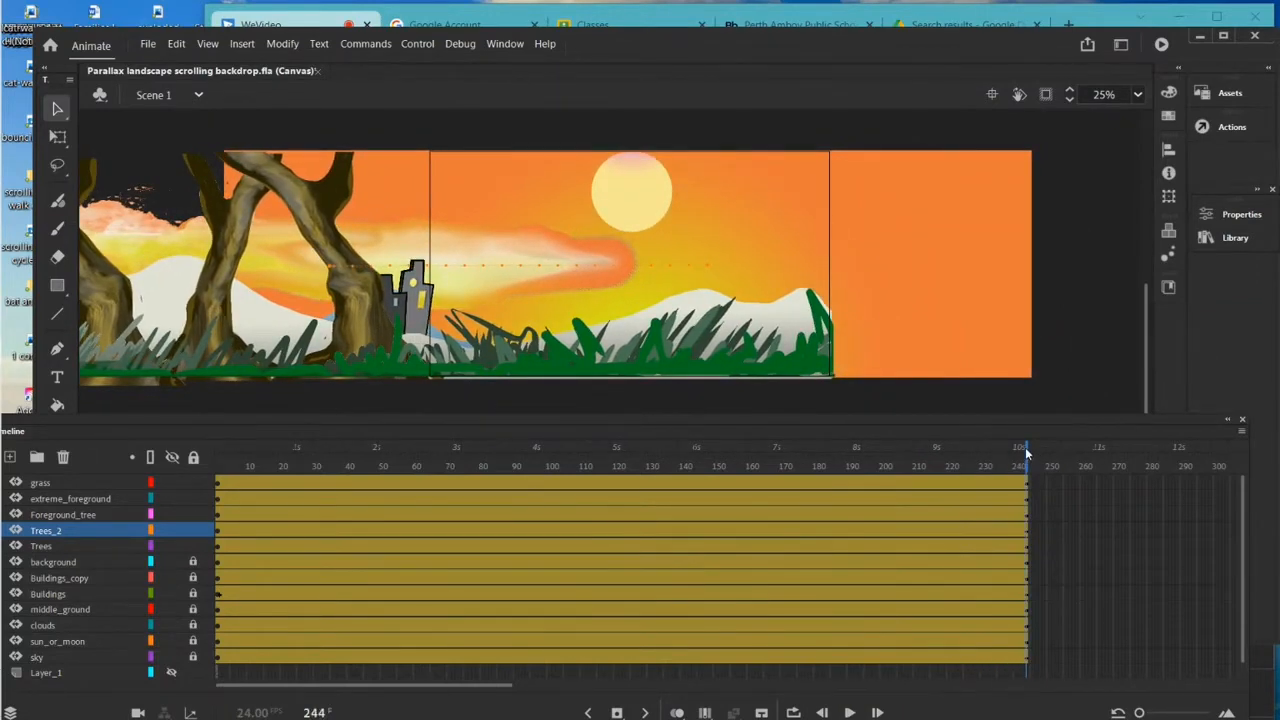
drag(1025, 455, 217, 457)
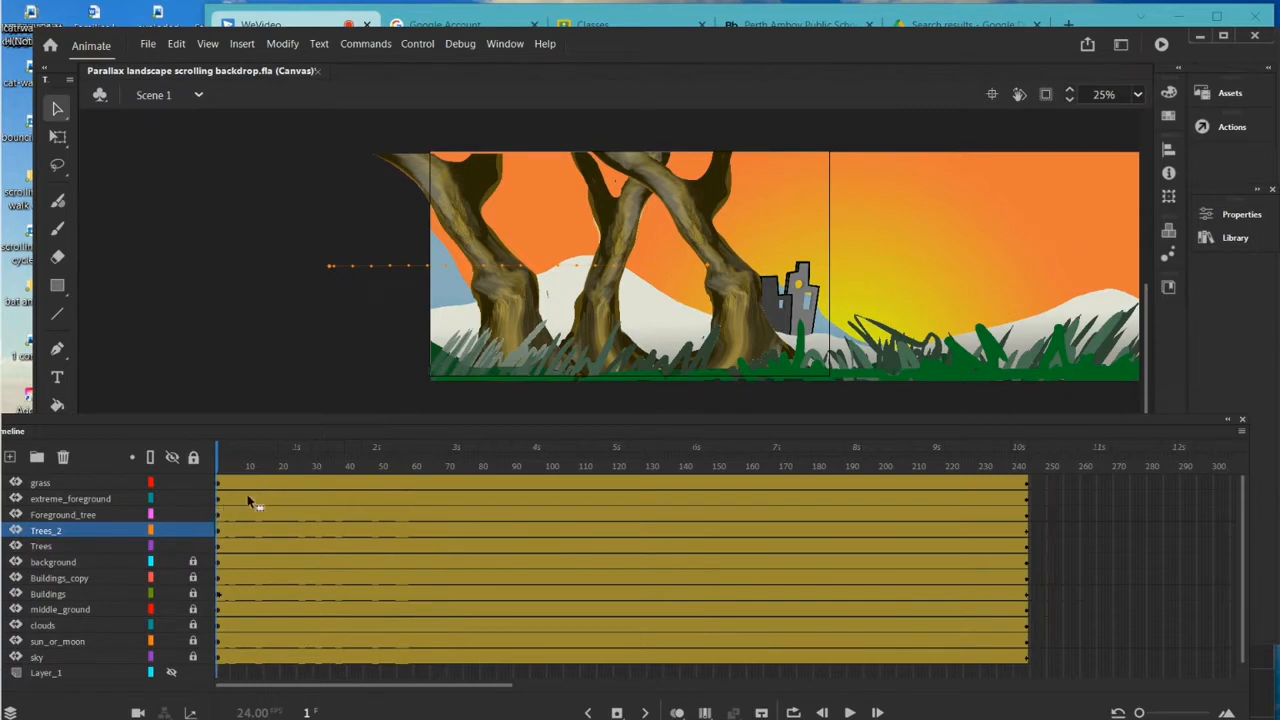
Lock all layers and add a new layer directly above Foreground_tree
click(98, 513)
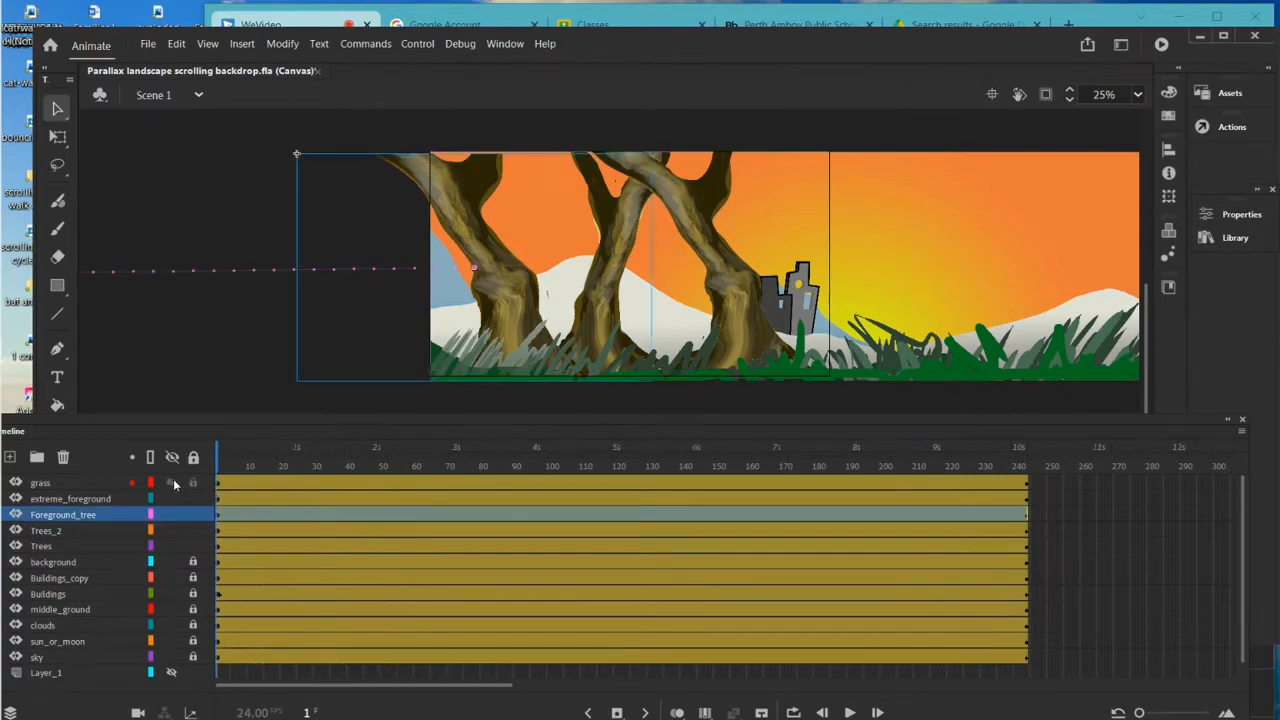
click(194, 457)
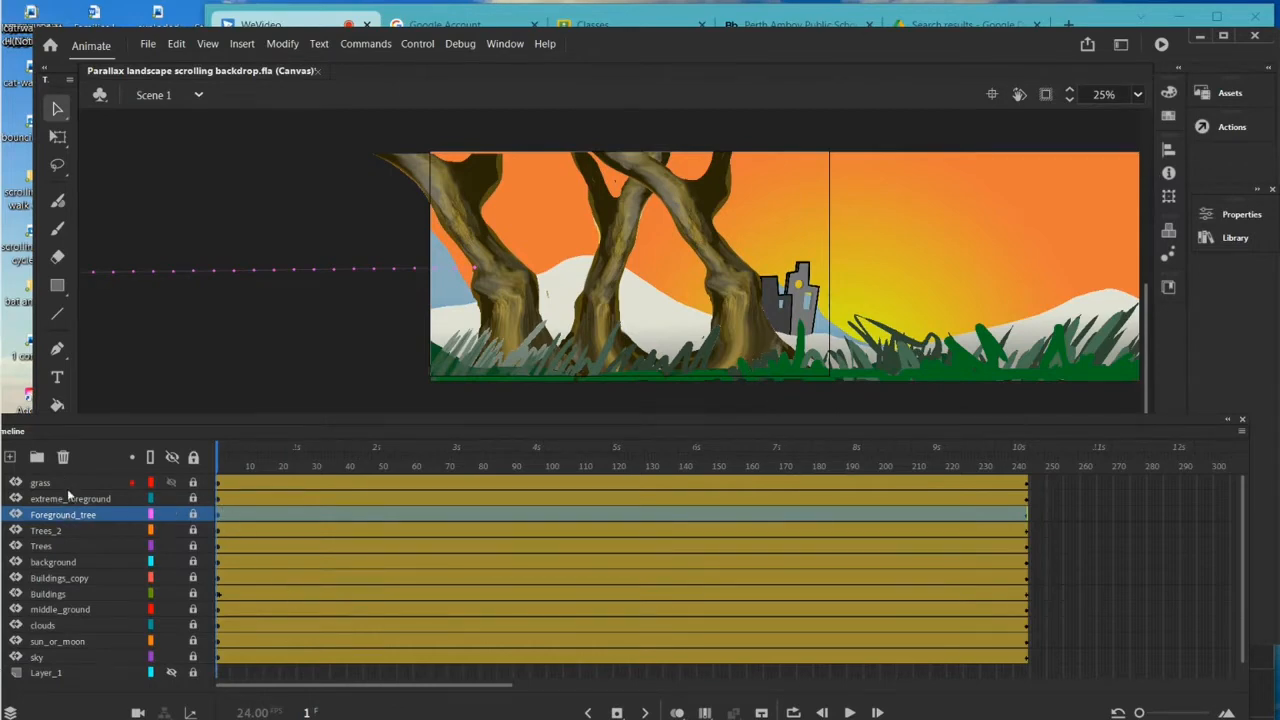
mouse_move(42, 480)
click(9, 457)
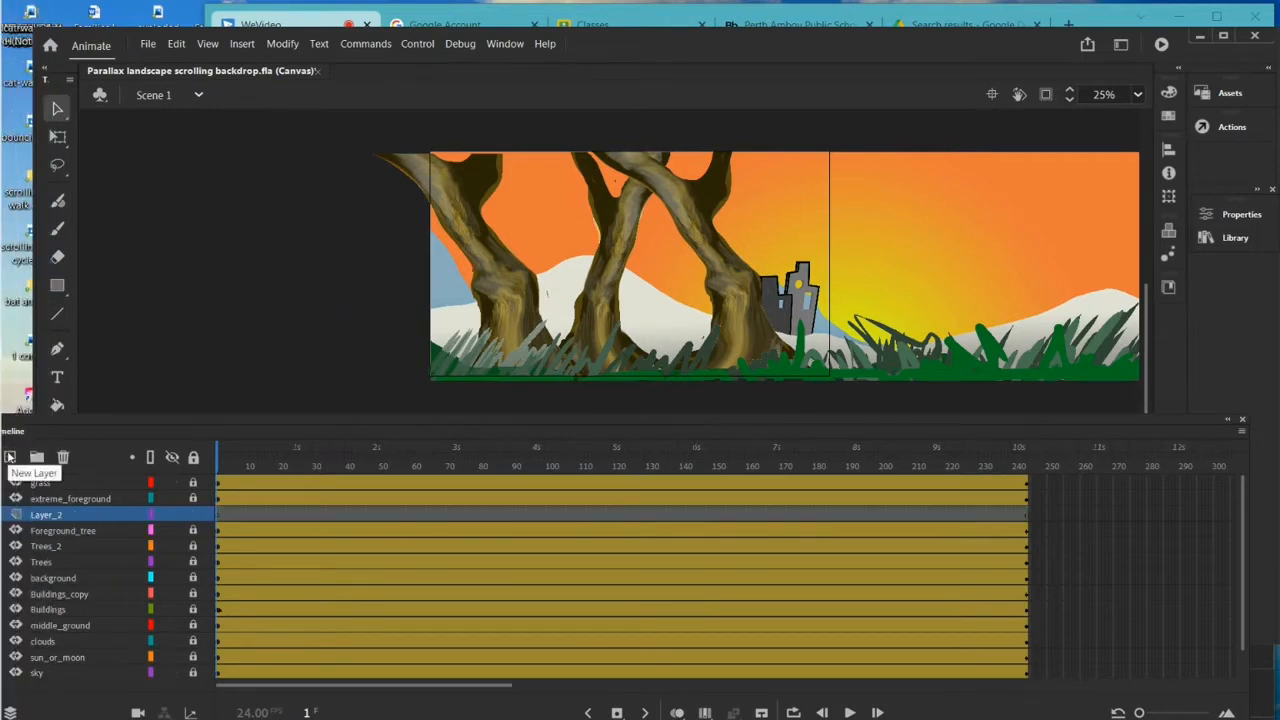
Rename the new layer as "walk cycle" and accept the adjusted layer name
double_click(47, 516)
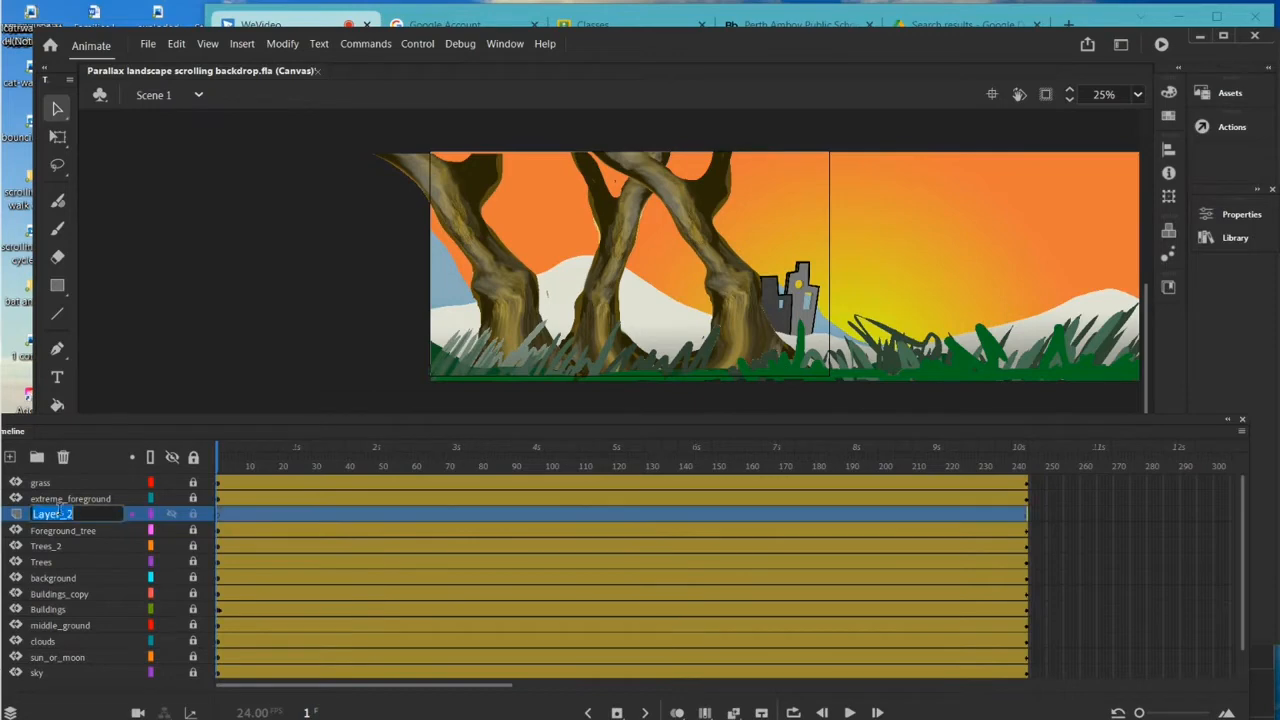
text(w)
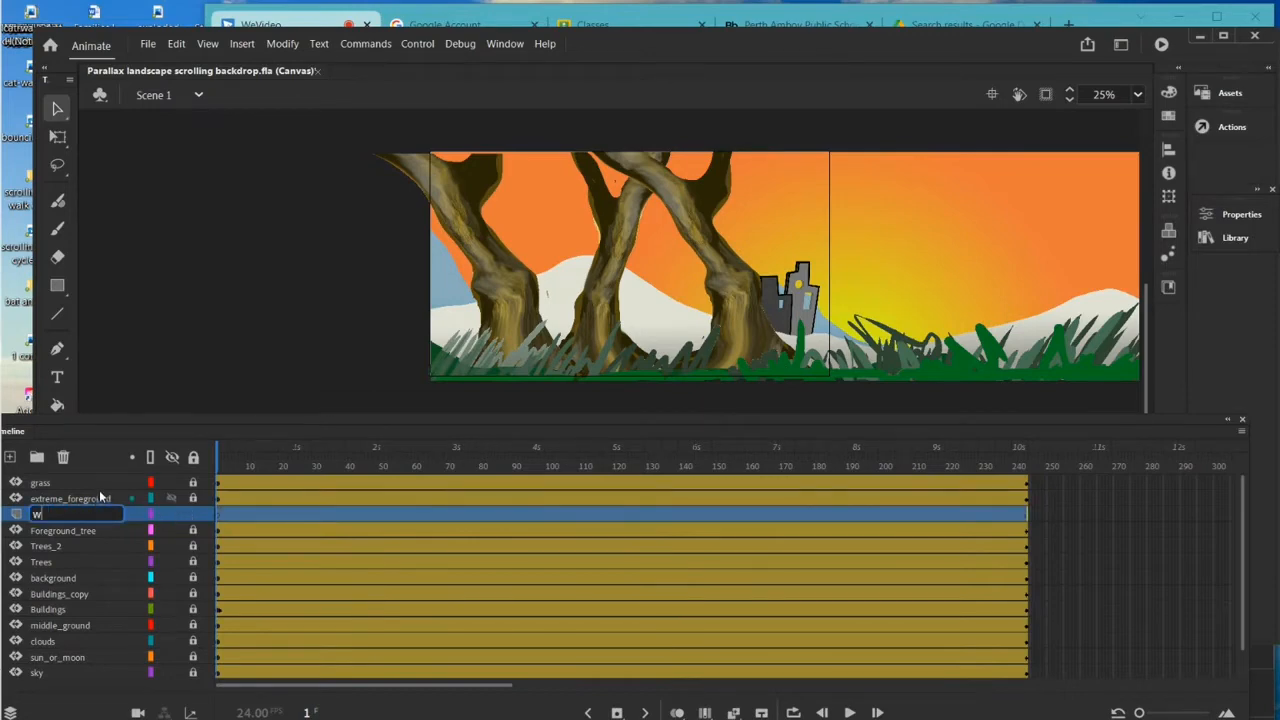
text(alk cycle)
key(Return)
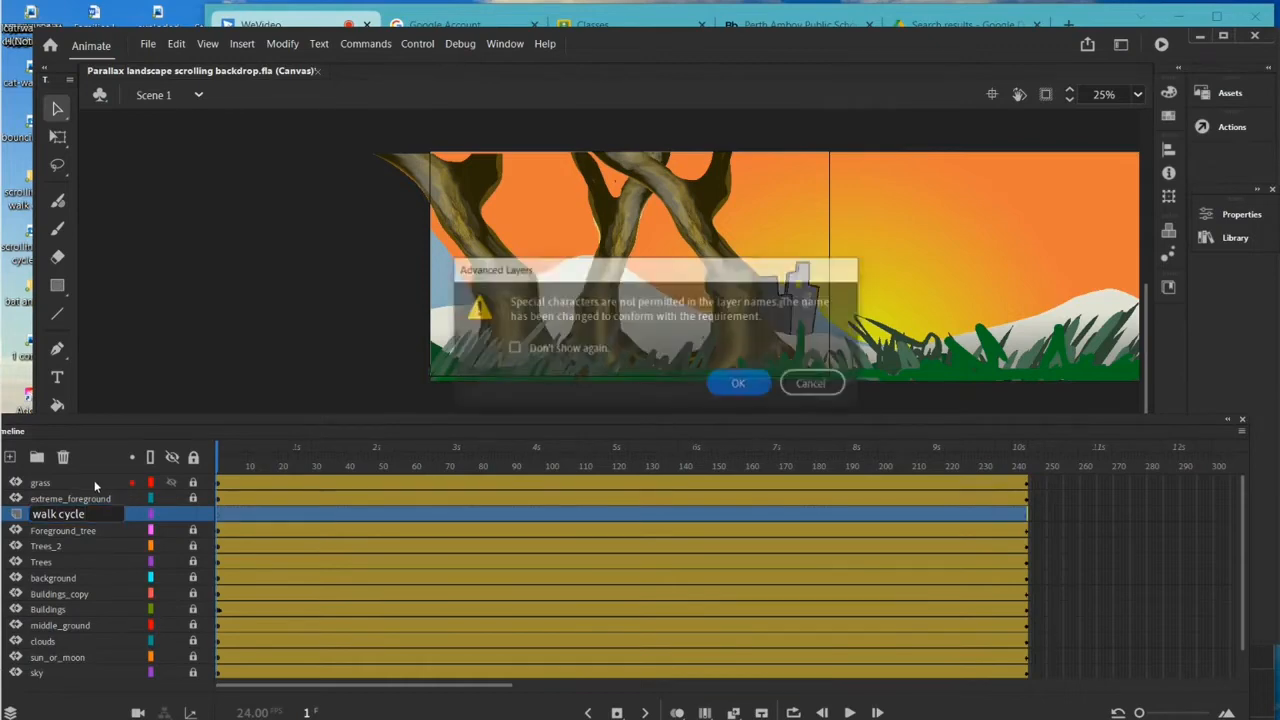
click(740, 386)
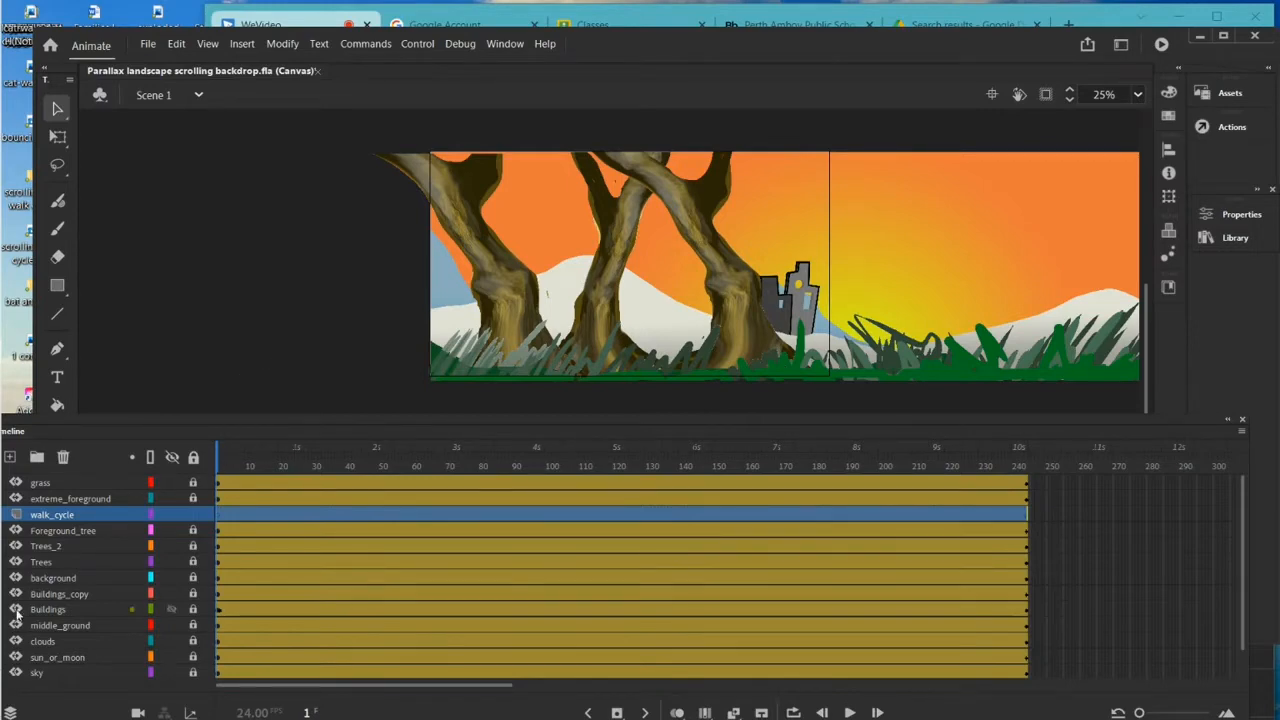
Switch to Google Classroom and open the instructions of the "Creating a walk cycle" assignment in the 2 Visual Design class
click(604, 24)
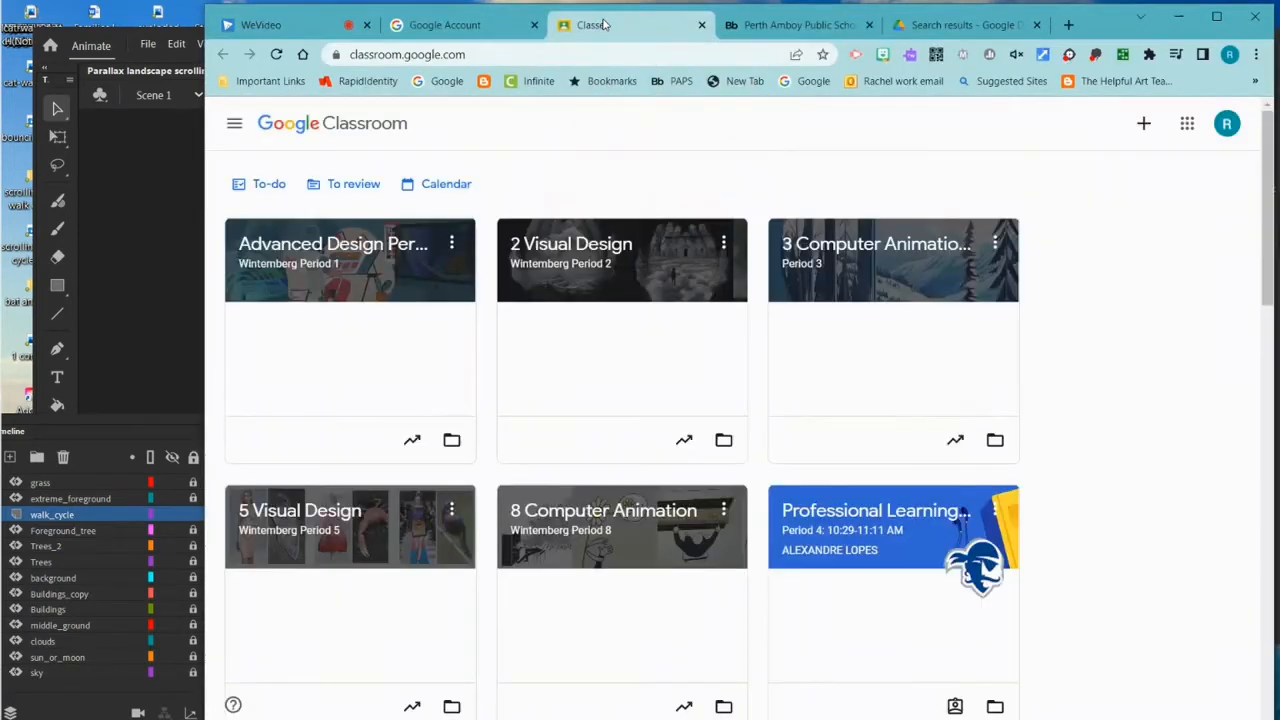
click(579, 248)
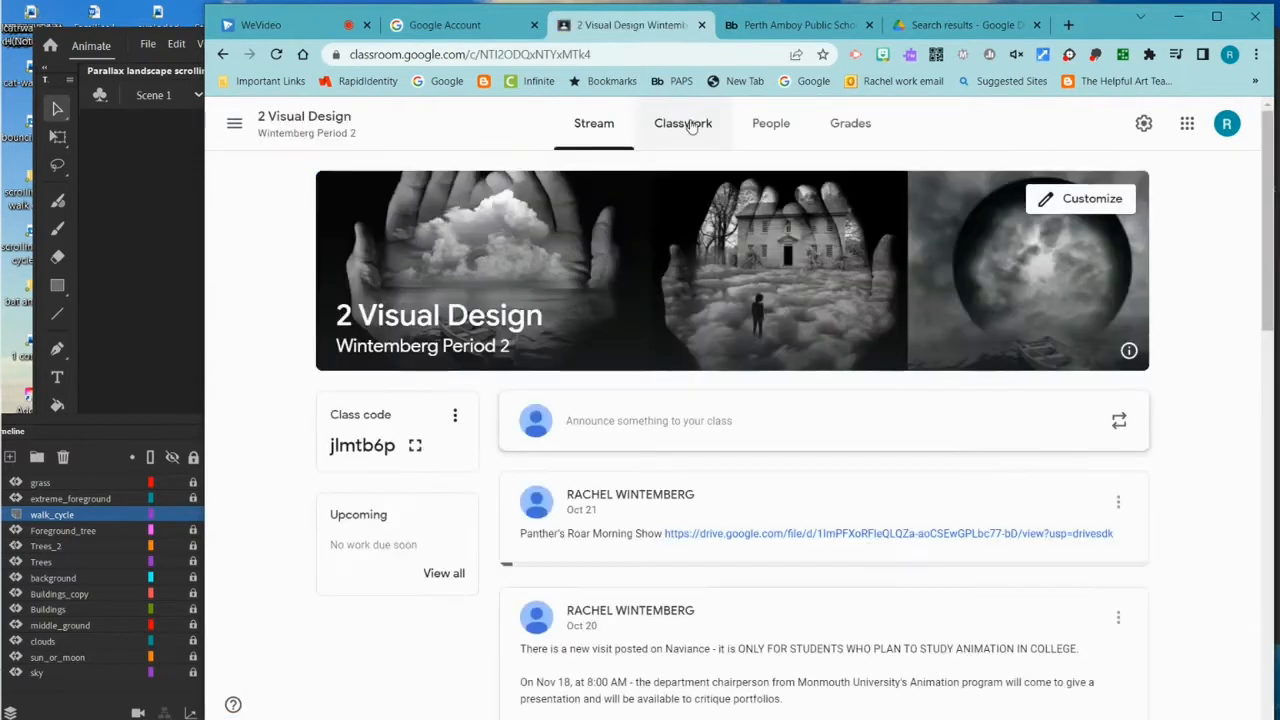
click(685, 124)
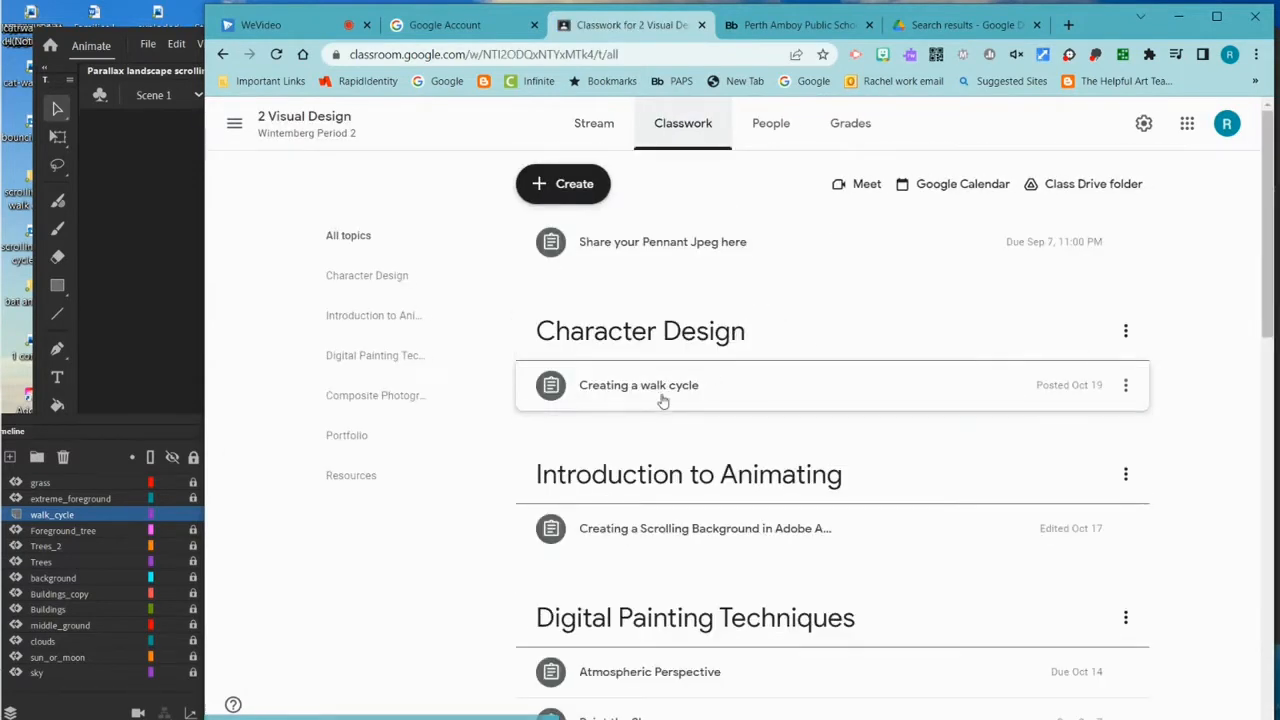
click(663, 393)
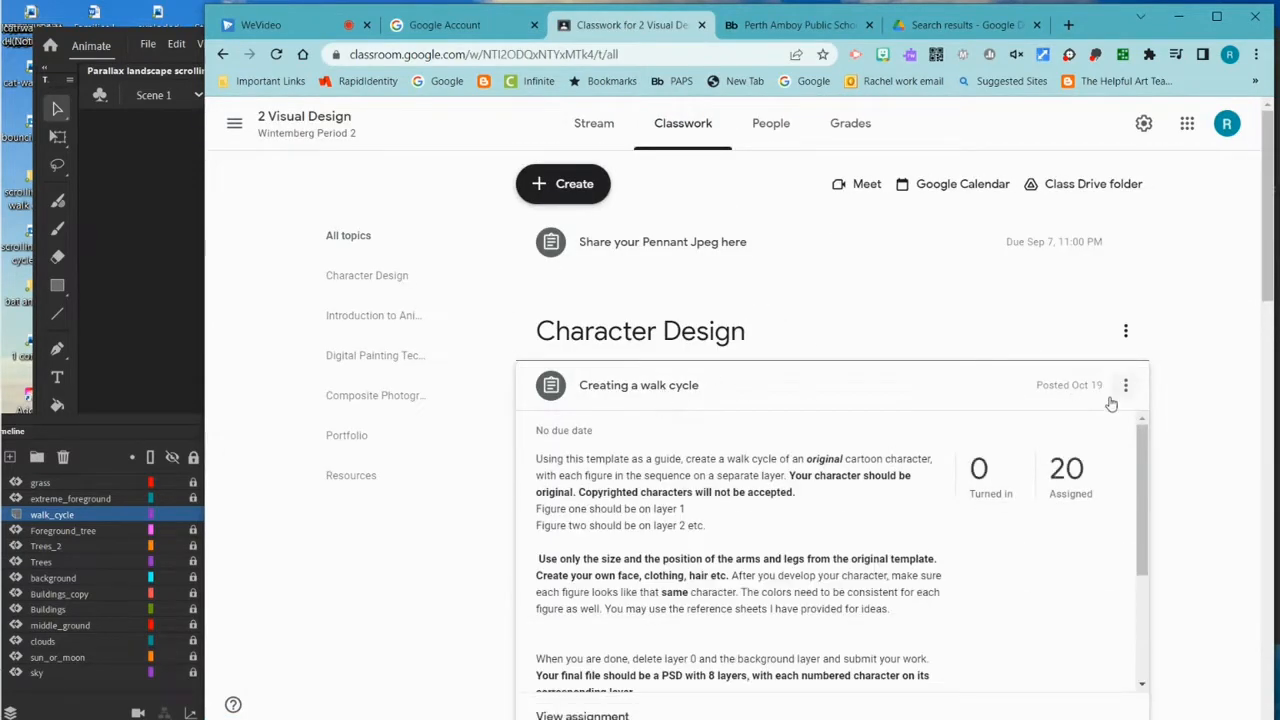
scroll(928, 580, down, 2)
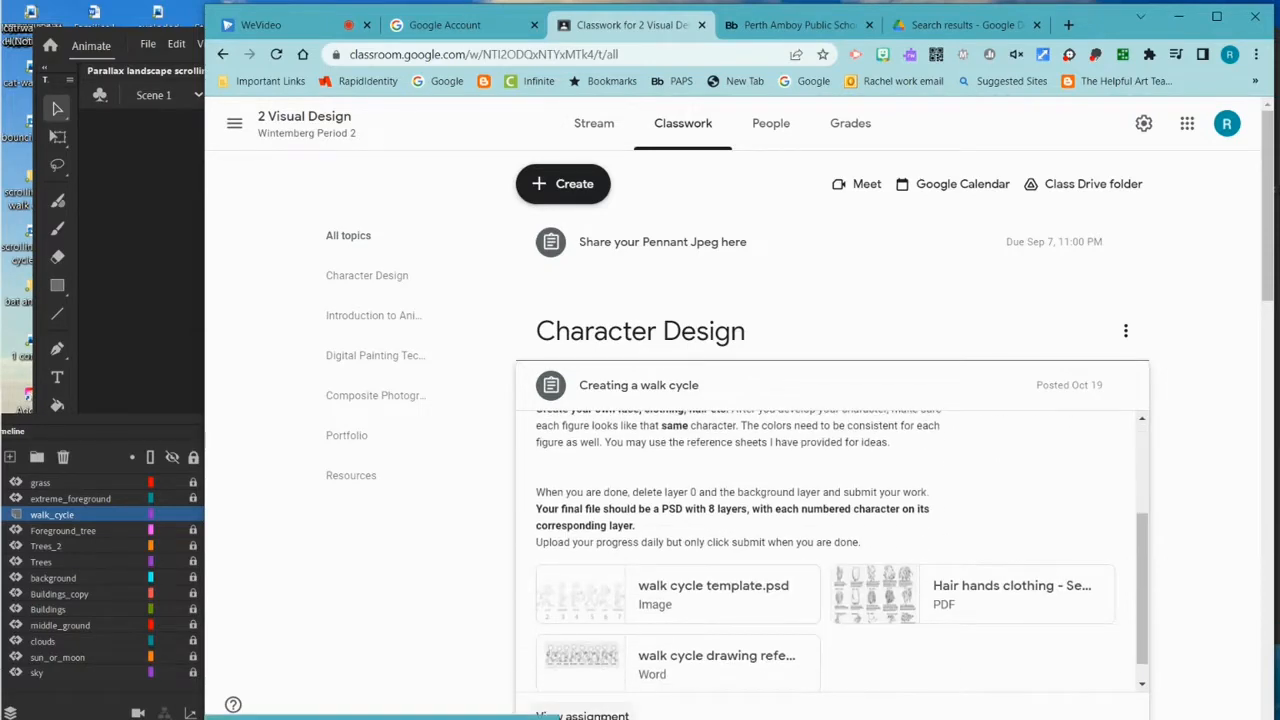
click(605, 713)
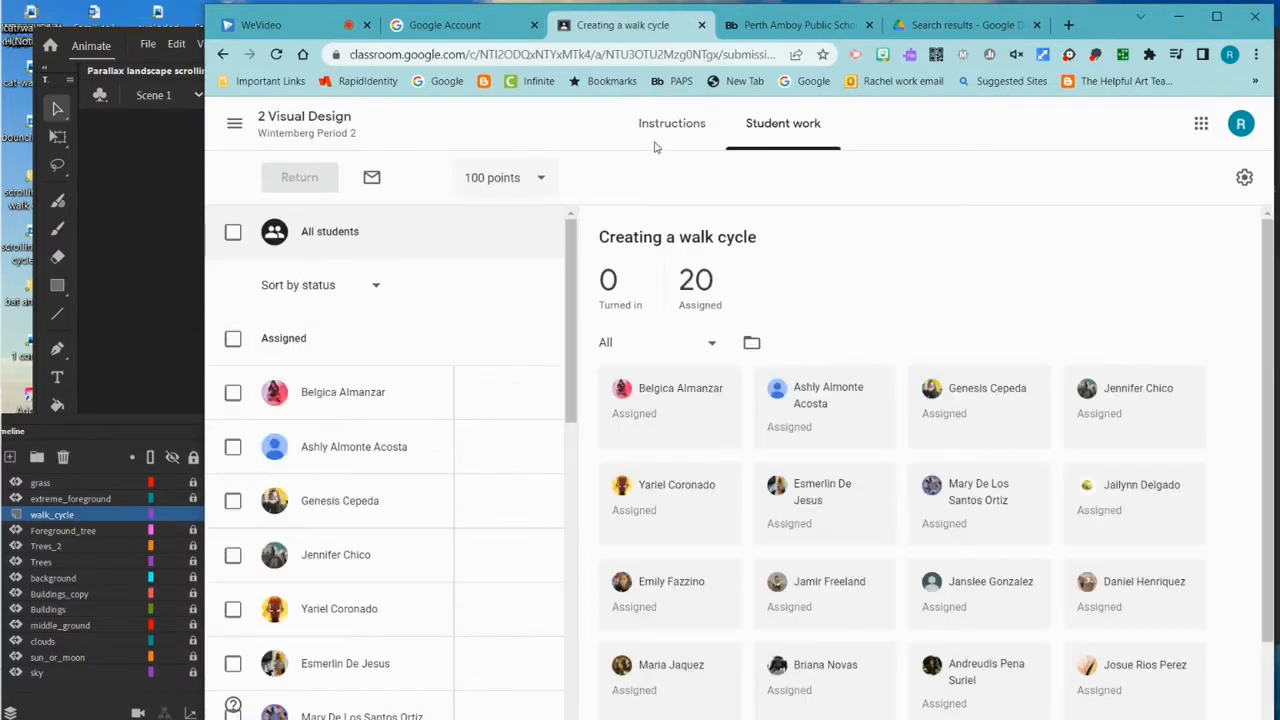
click(664, 127)
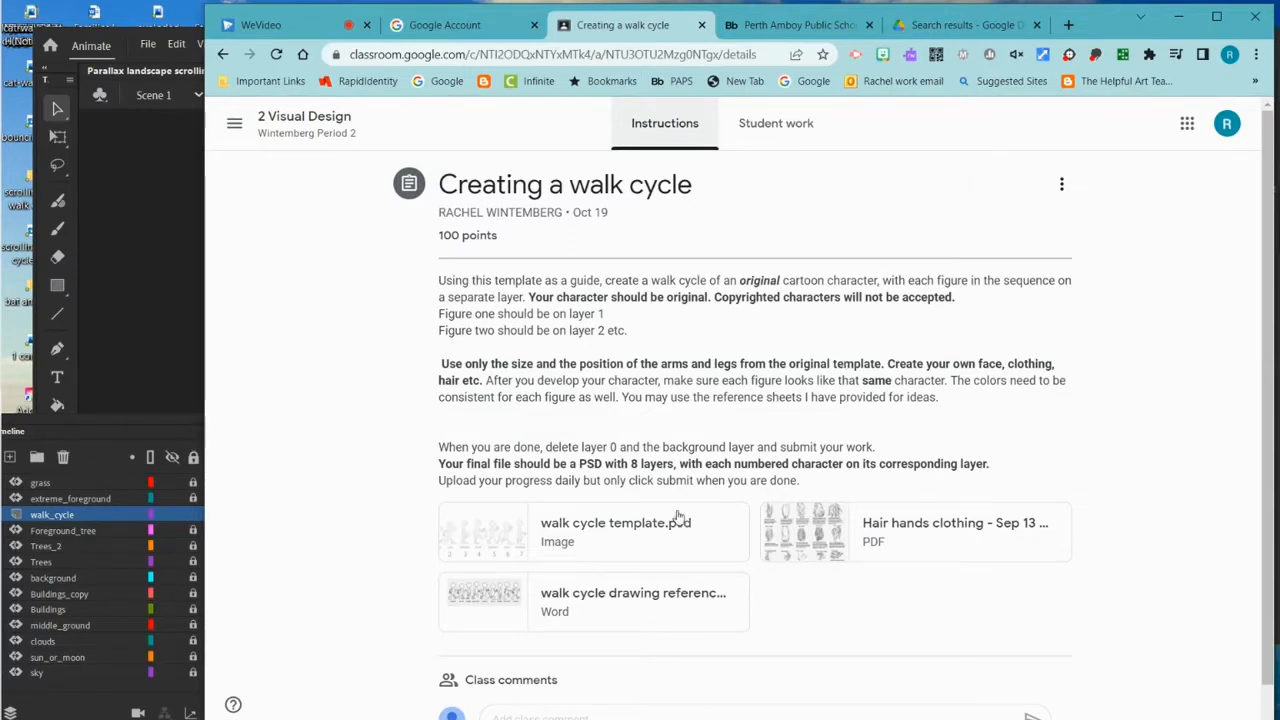
Open the attached walk cycle template.psd in a new window, download it, and open the downloaded file in Photoshop
click(622, 528)
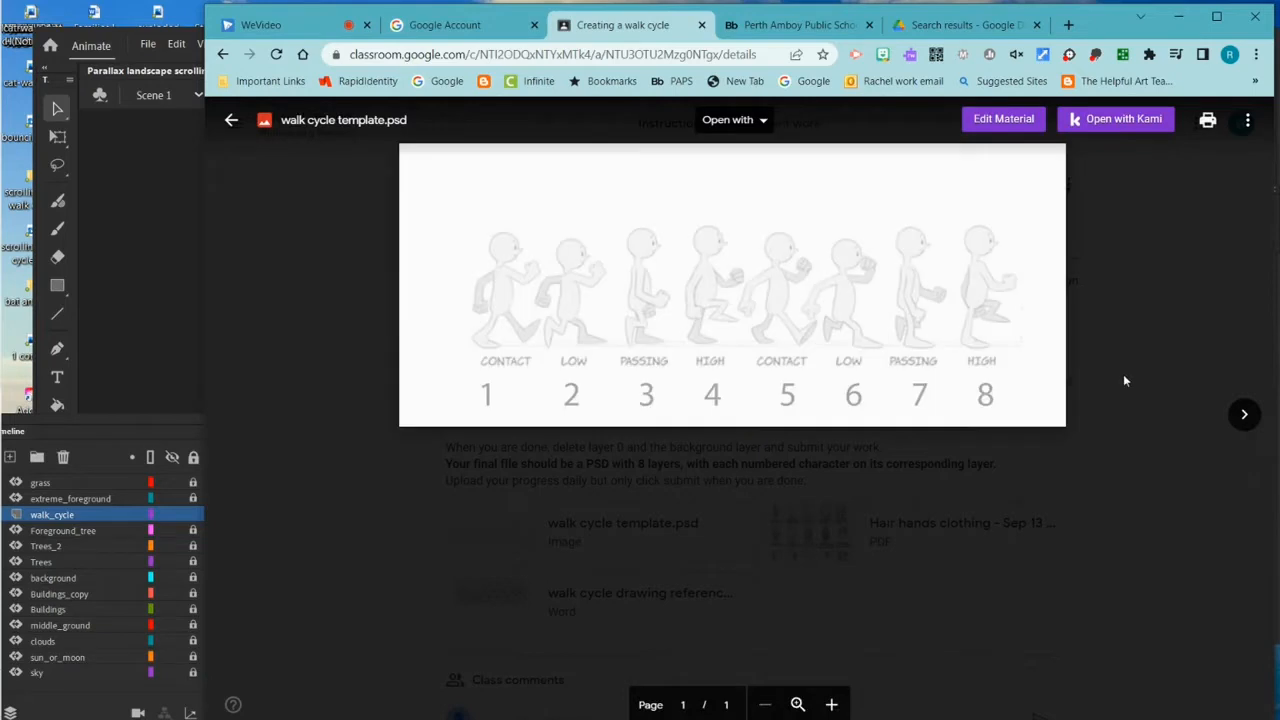
click(1245, 120)
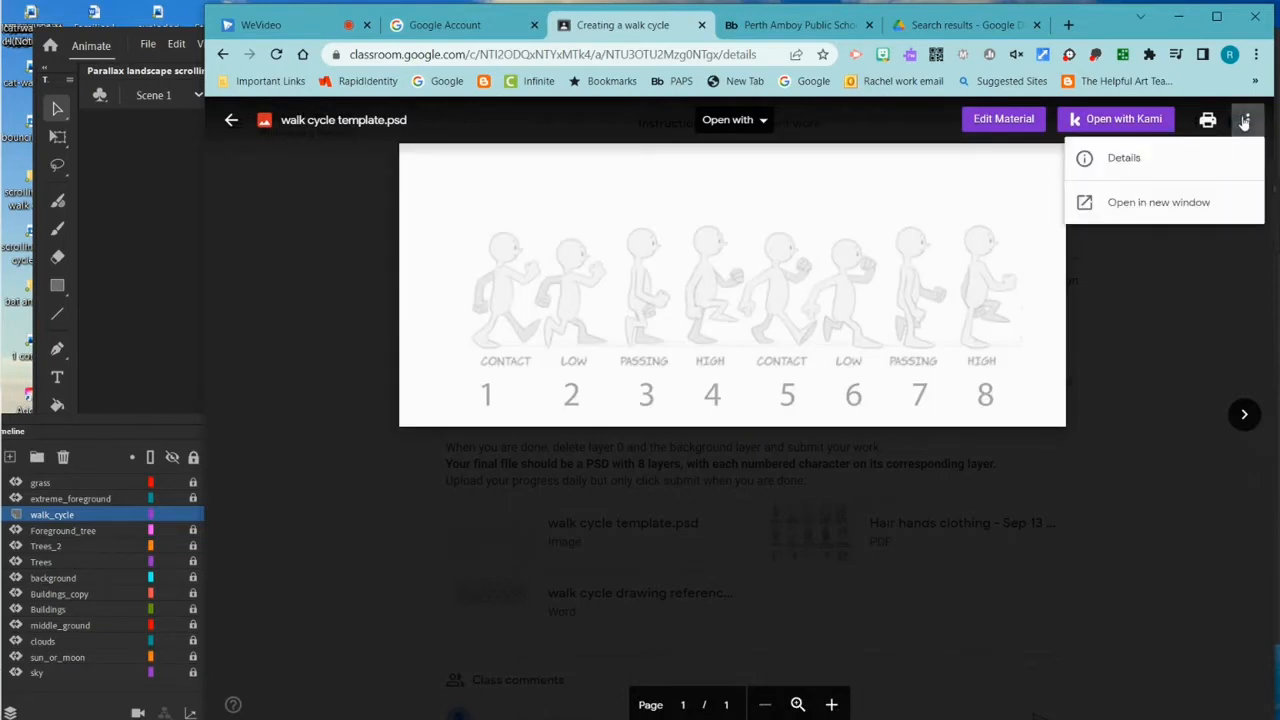
click(1140, 205)
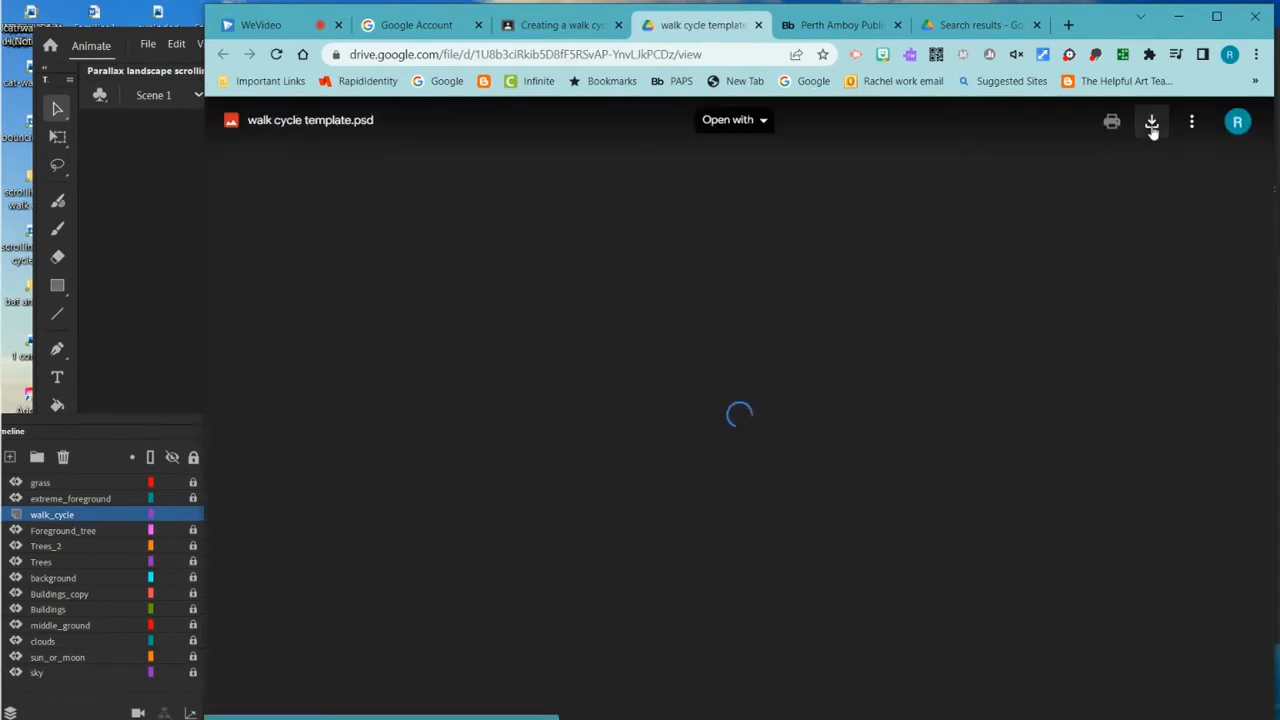
click(1152, 122)
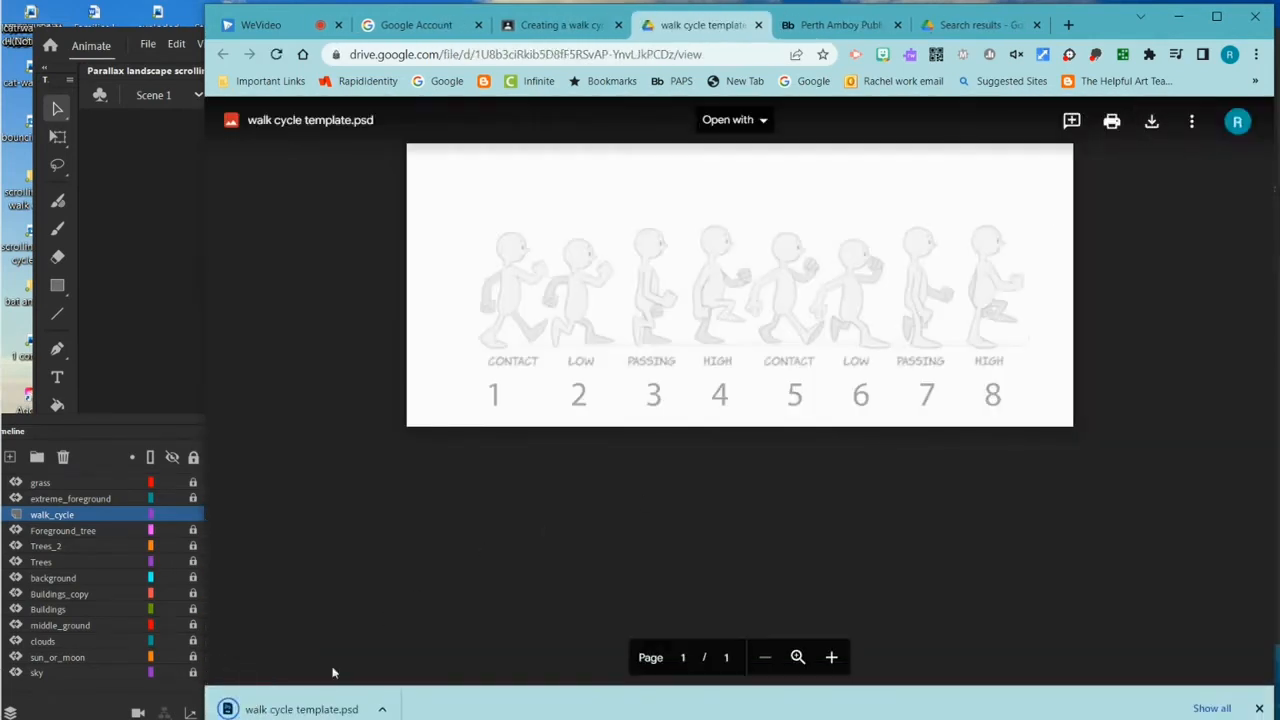
click(300, 710)
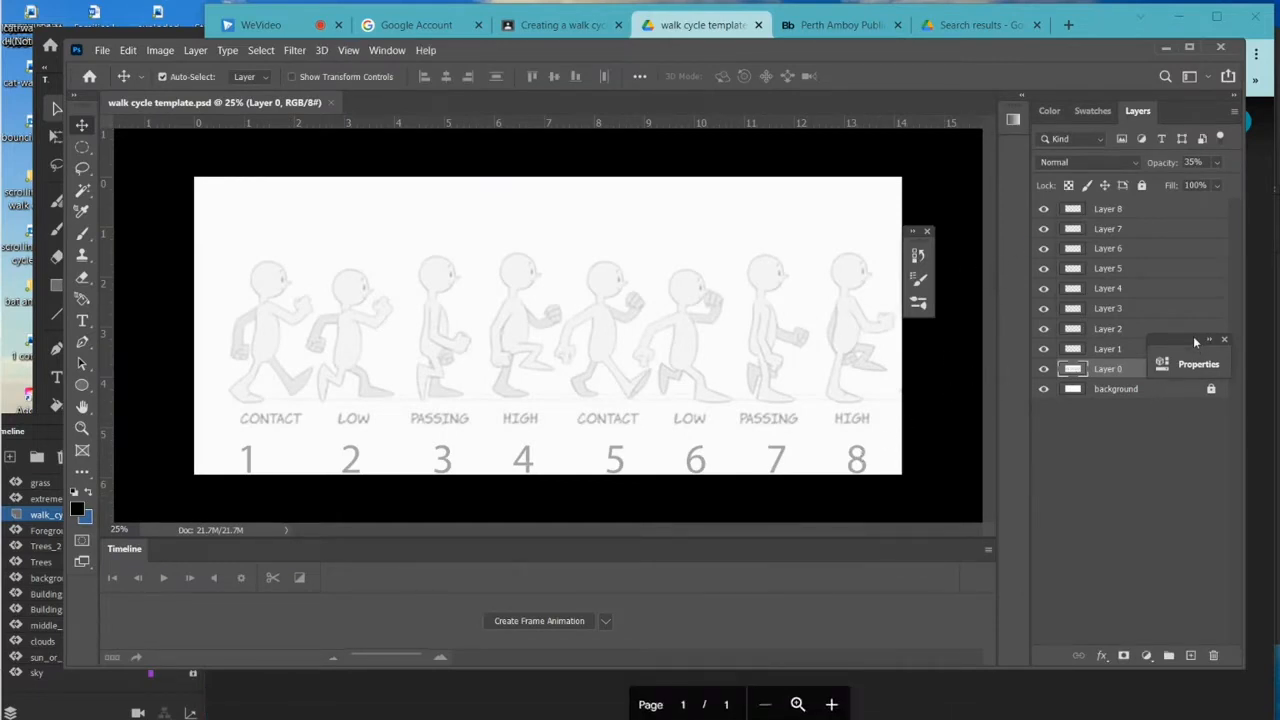
Move the floating Properties panel clear of the layer list, and inspect the background and Layer 0 by hiding and reshowing each
drag(1193, 336, 1158, 503)
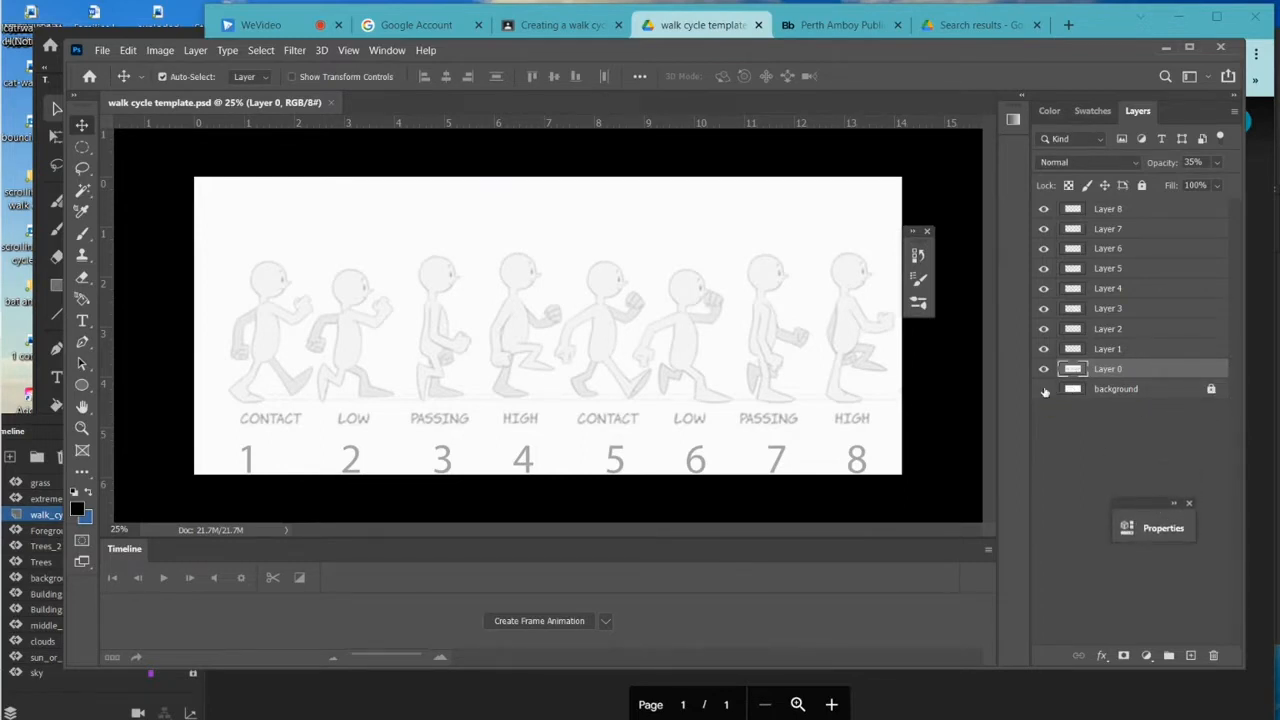
click(1044, 389)
click(1044, 389)
click(1044, 369)
click(1044, 369)
Select Layer 1, Layer 2 and Layer 3 in turn to match them with the numbered template figures
click(1128, 351)
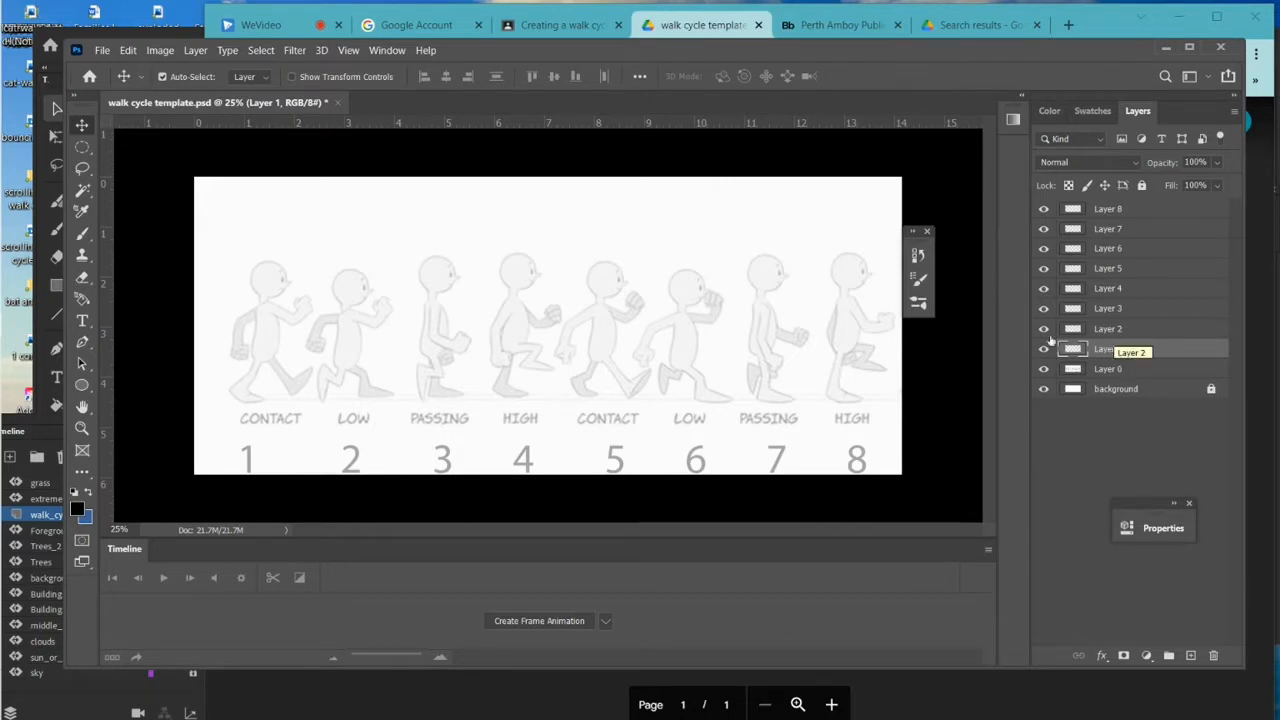
click(1130, 332)
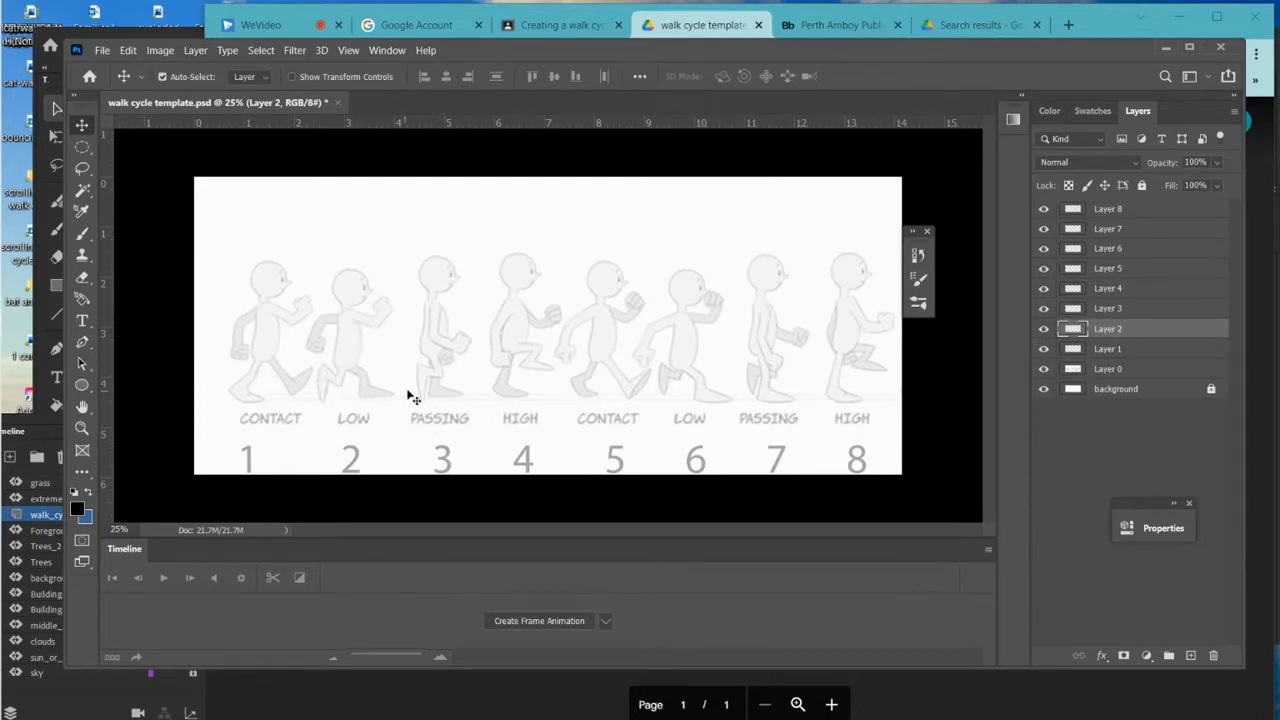
click(1120, 309)
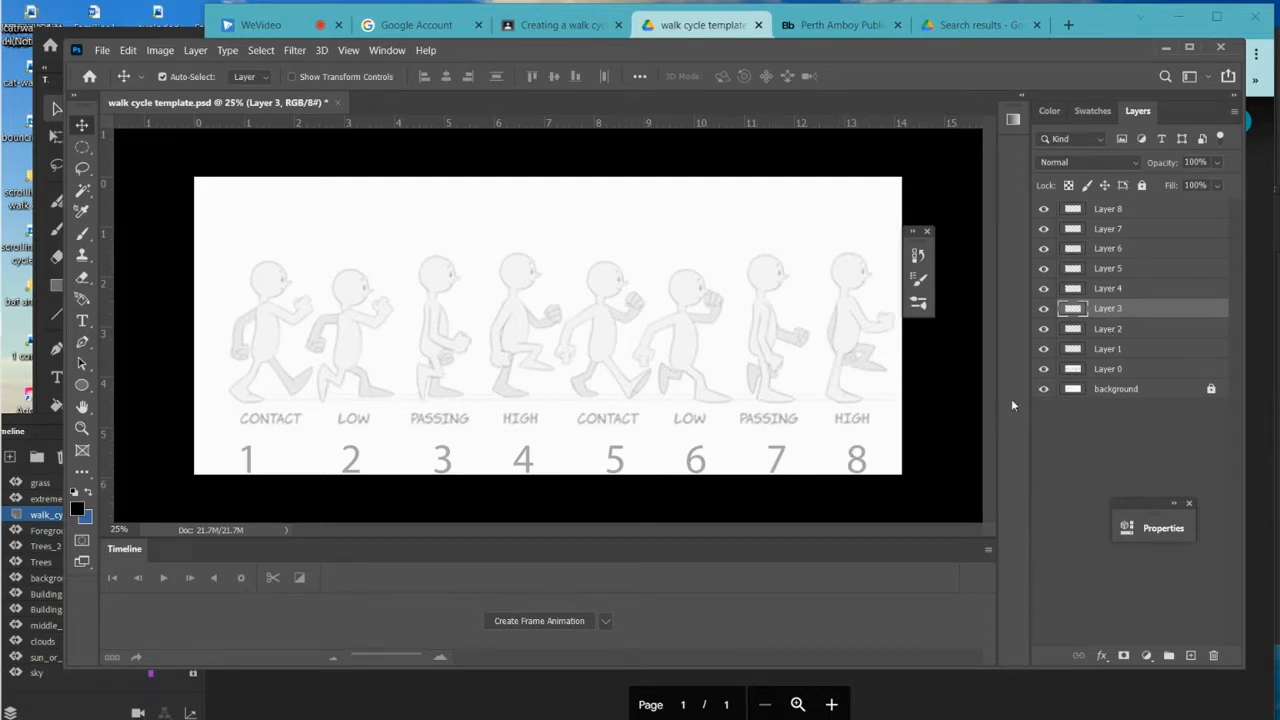
With Layer 3 selected, hide and restore Layer 0 and the background one after the other to compare the canvas without each
click(1044, 369)
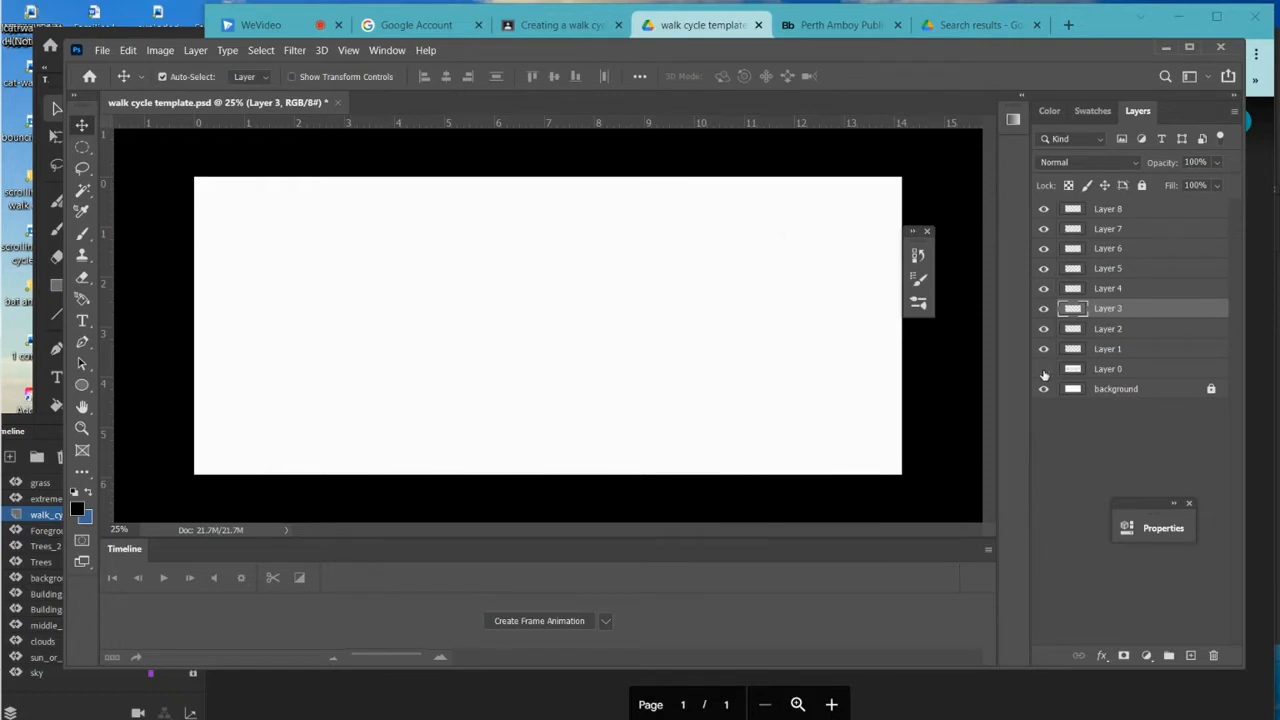
click(1044, 370)
click(1043, 391)
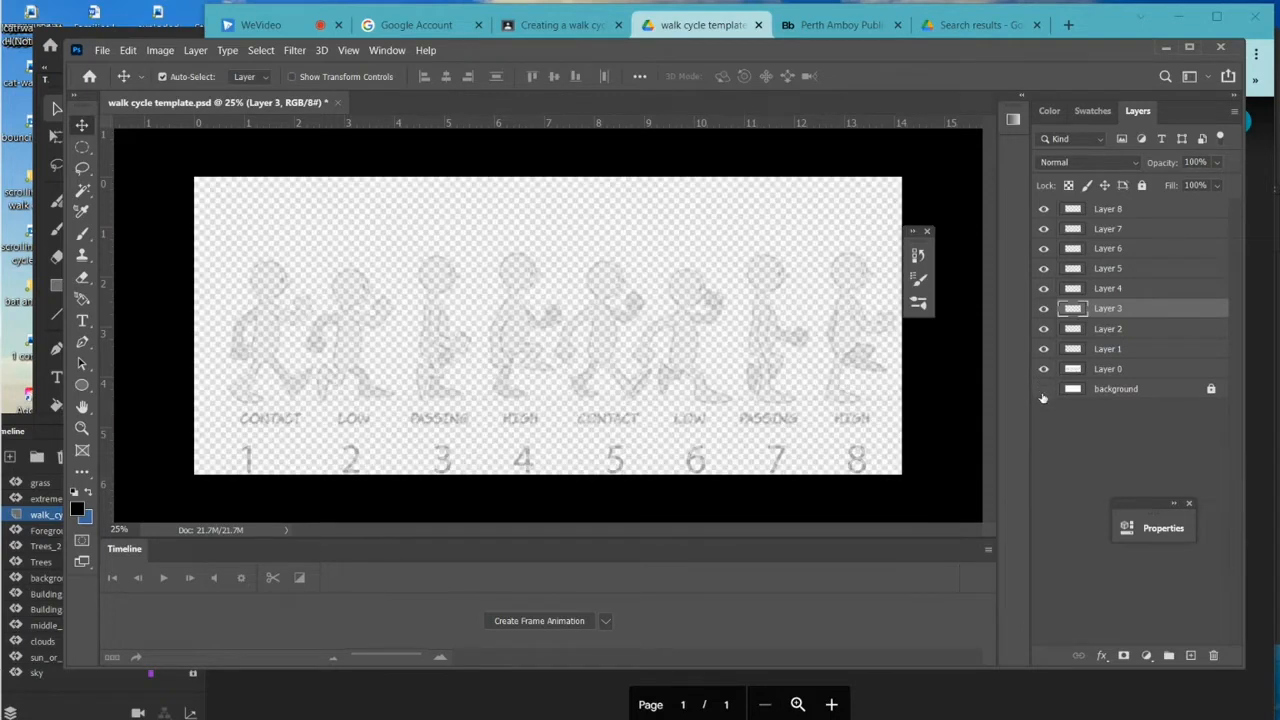
click(1043, 391)
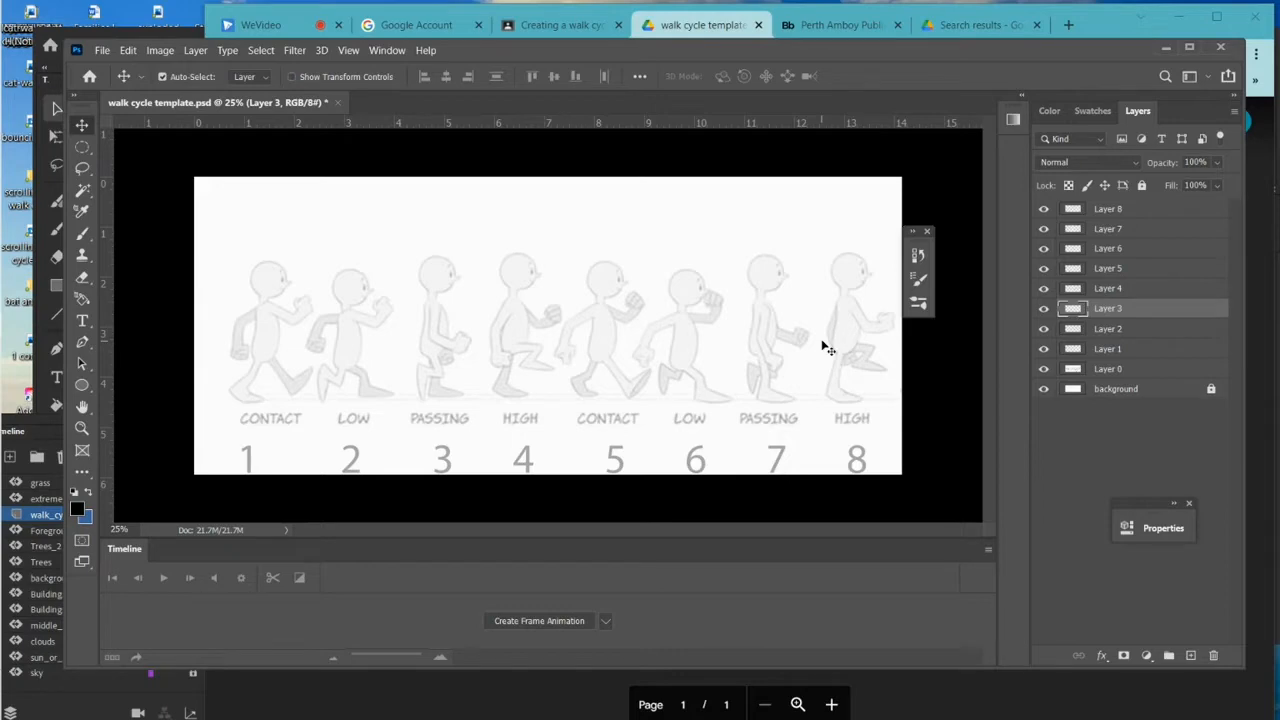
Switch to the Google Drive search results and watch finished scrolling background.mp4 in full screen as a walk cycle example
click(965, 25)
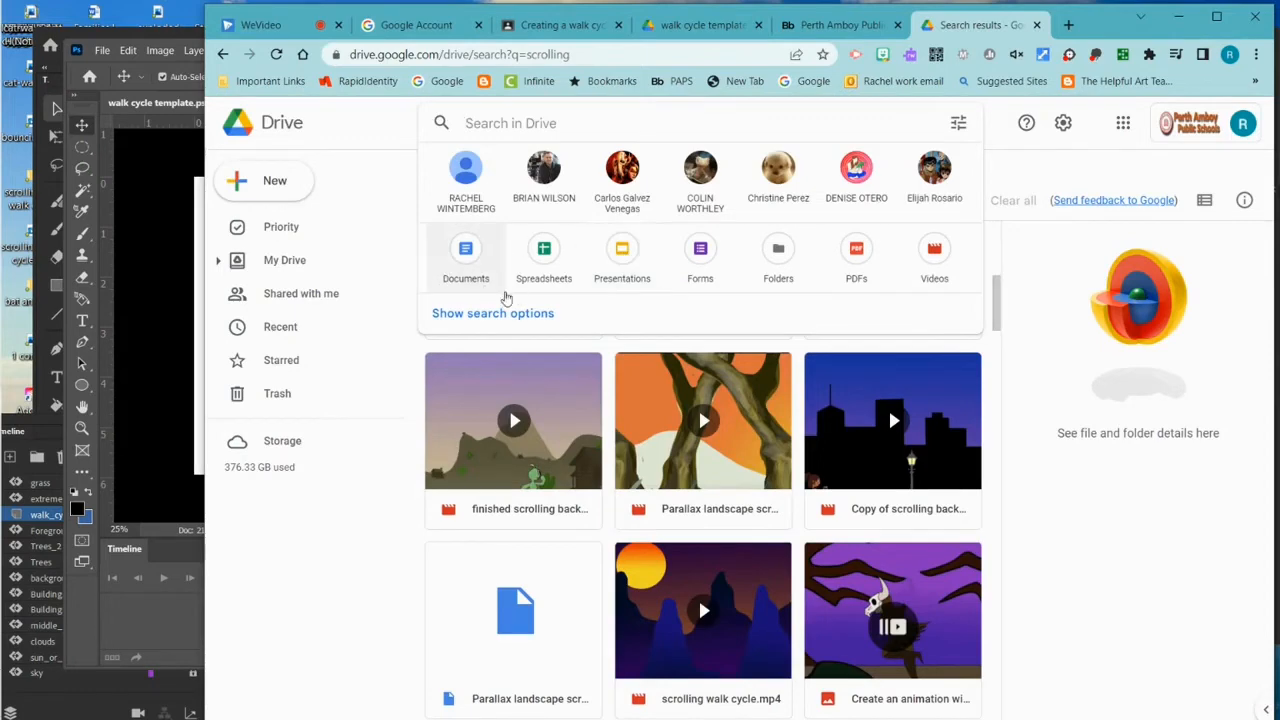
click(537, 432)
double_click(537, 430)
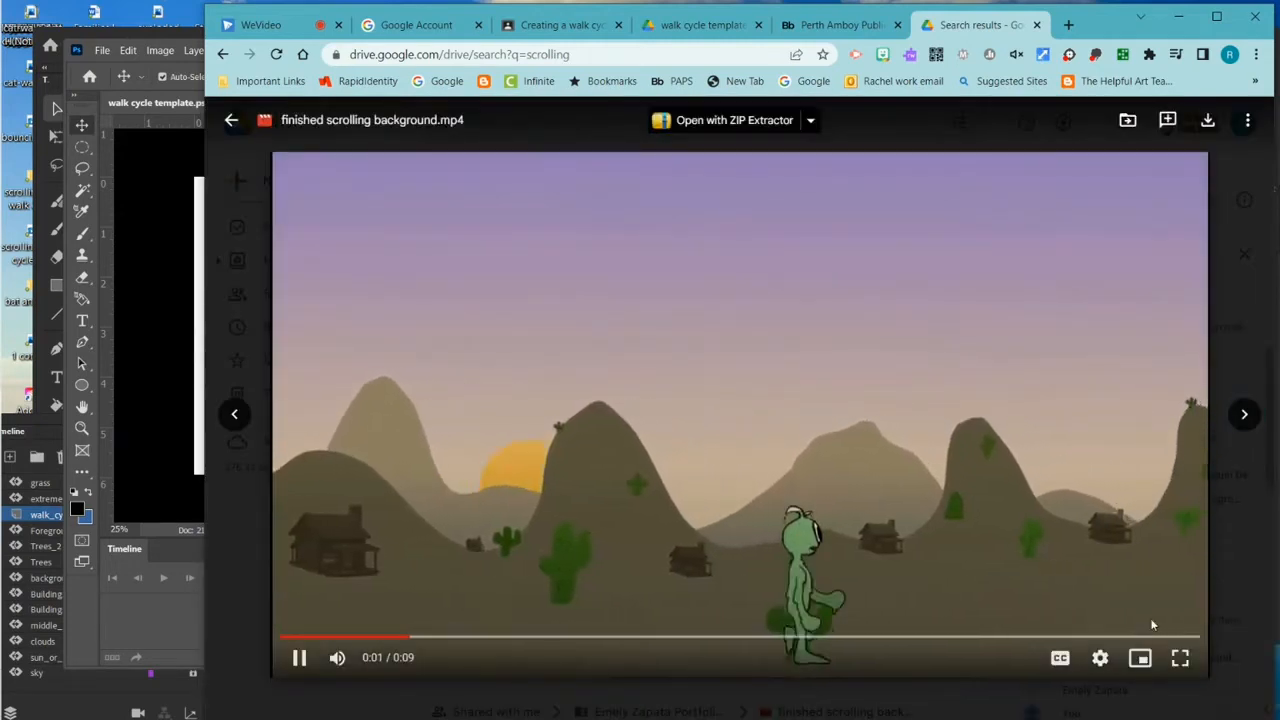
click(1180, 657)
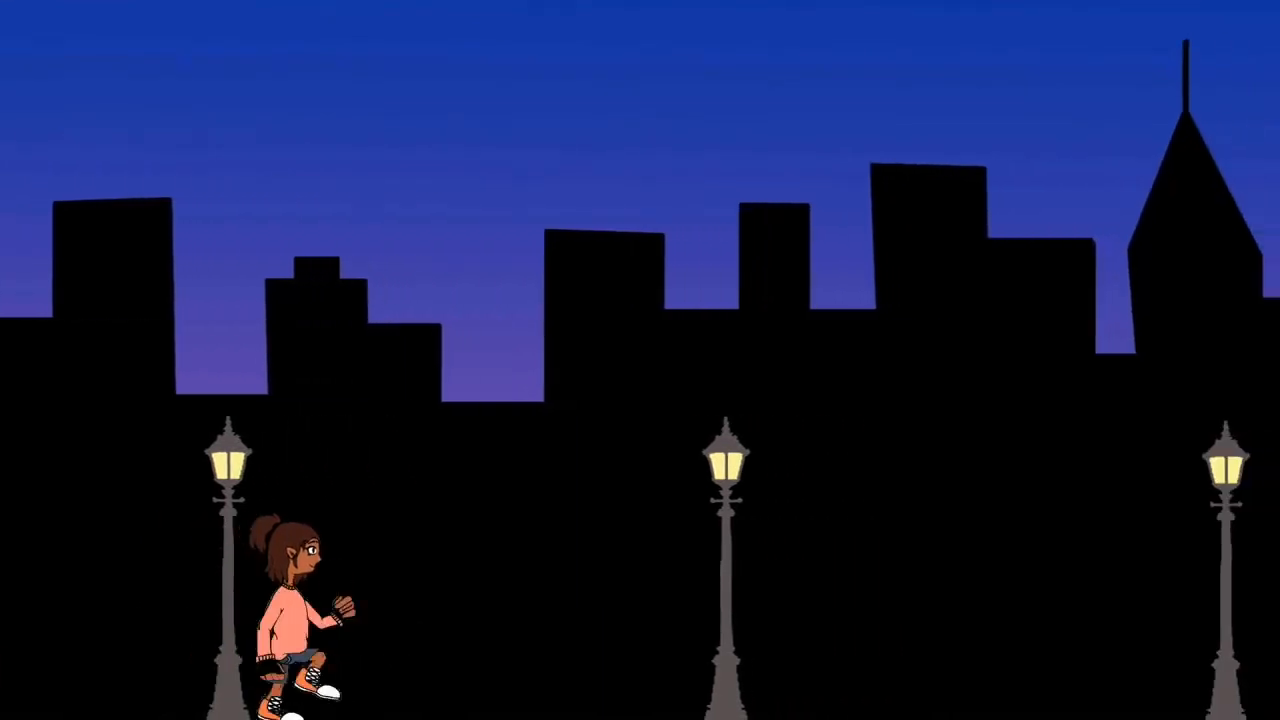
mouse_move(489, 425)
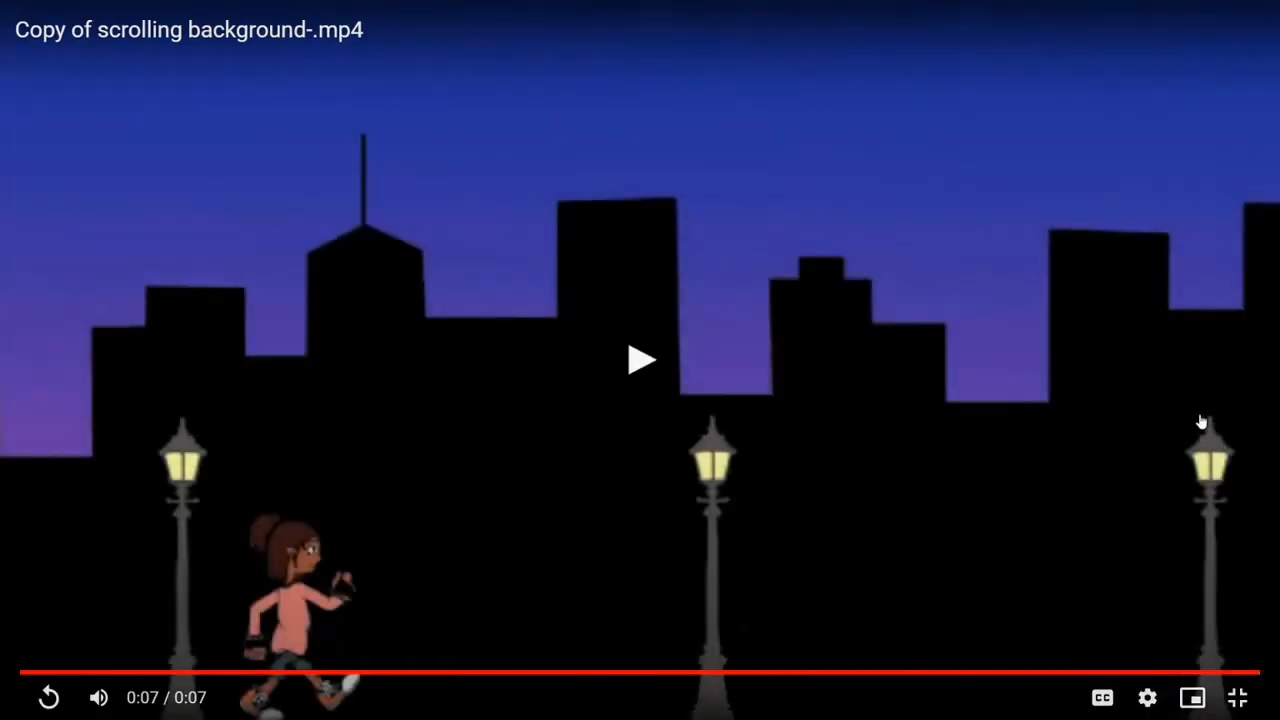
Leave the full-screen video, play scrolling walk cycle.mp4, and move on to the Wick Editor scrolling animation example
key(Escape)
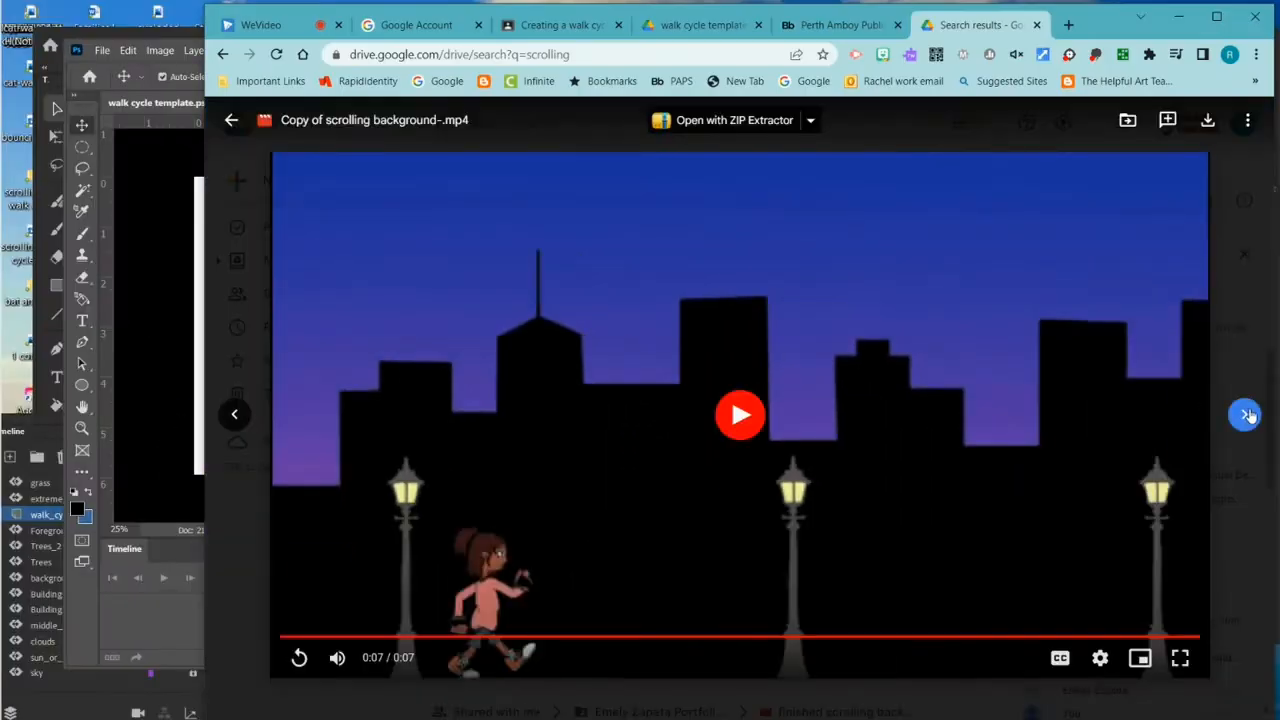
click(1244, 414)
click(1244, 414)
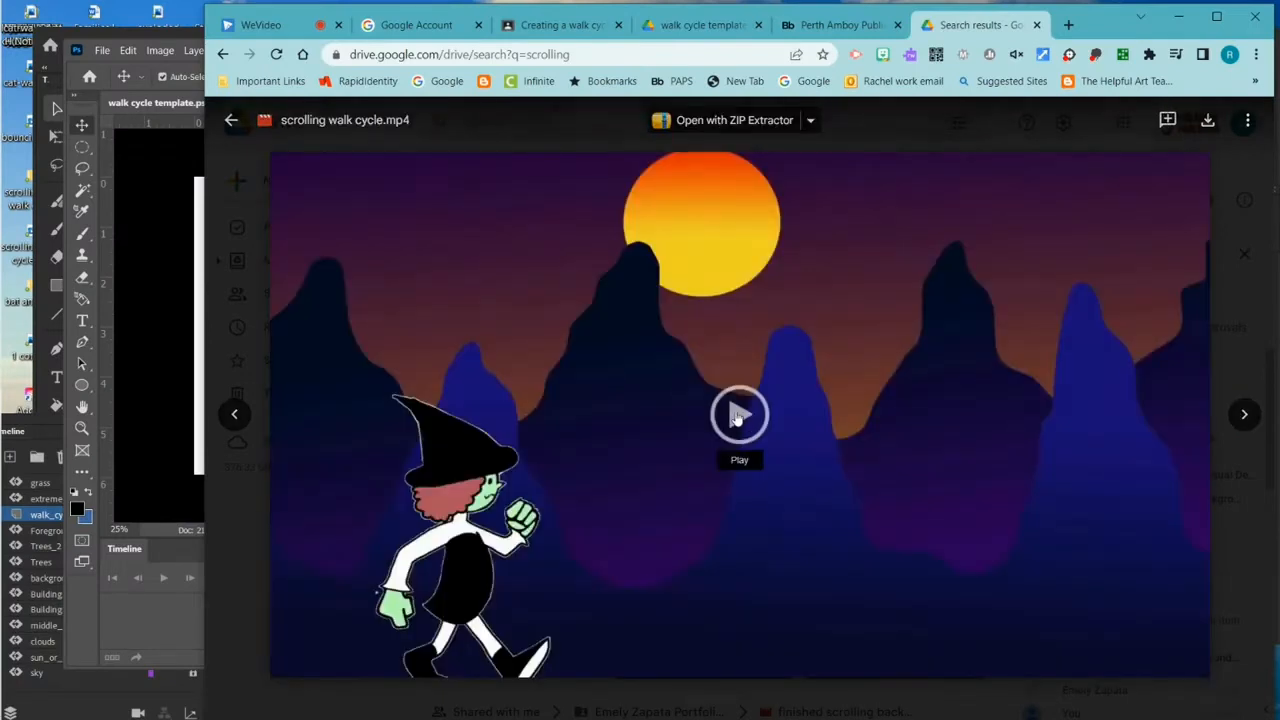
click(738, 416)
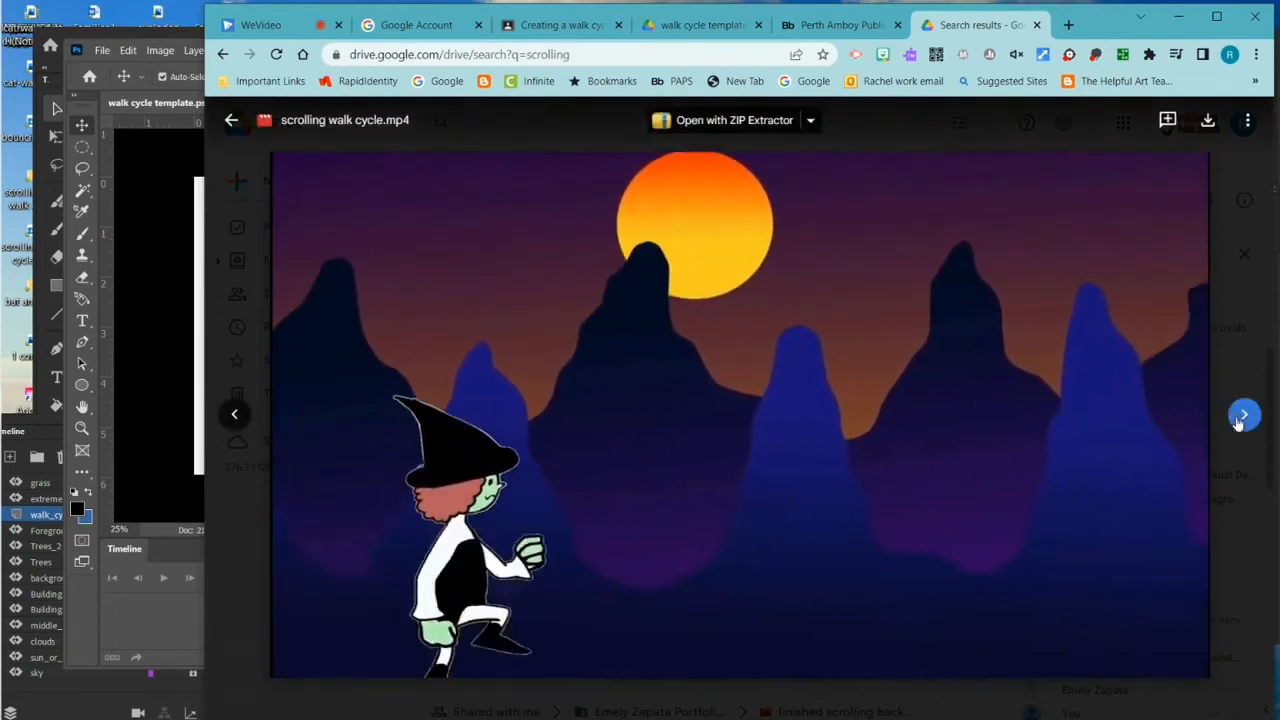
click(1242, 416)
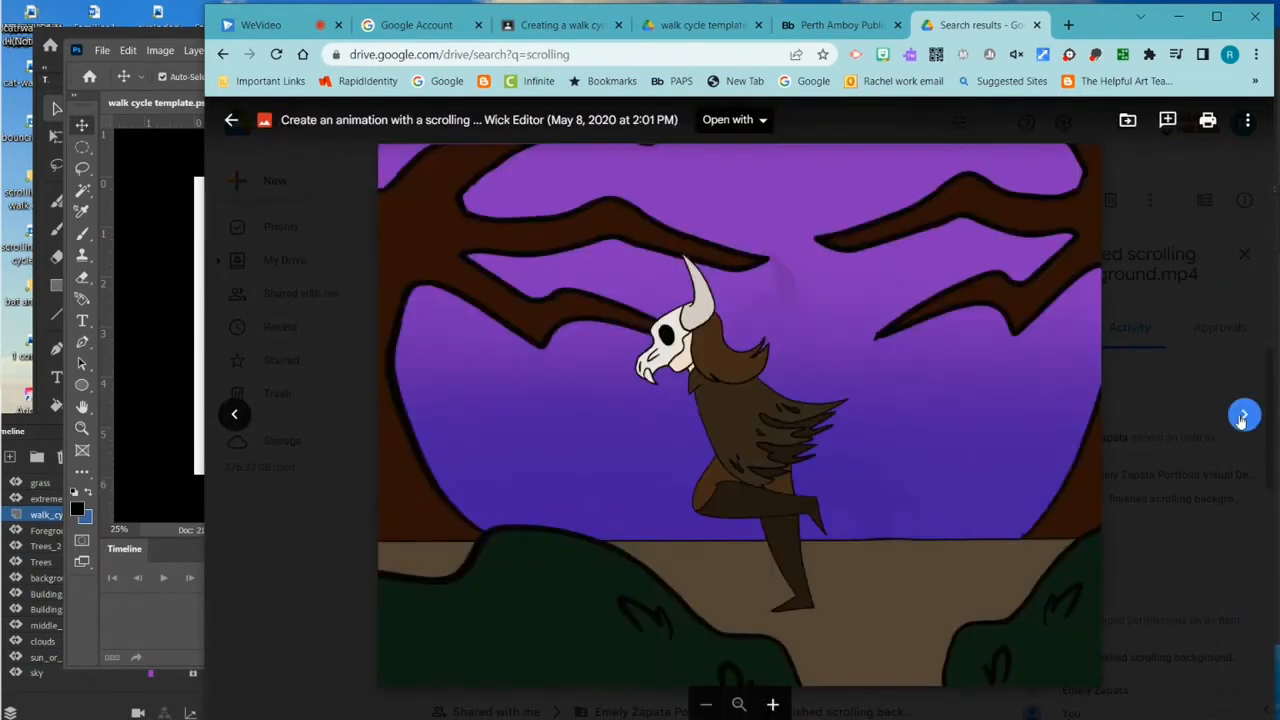
Watch Copy of Scrolling Background.mp4 in full screen, and play the next example, scrolling walk.mp4
click(1242, 416)
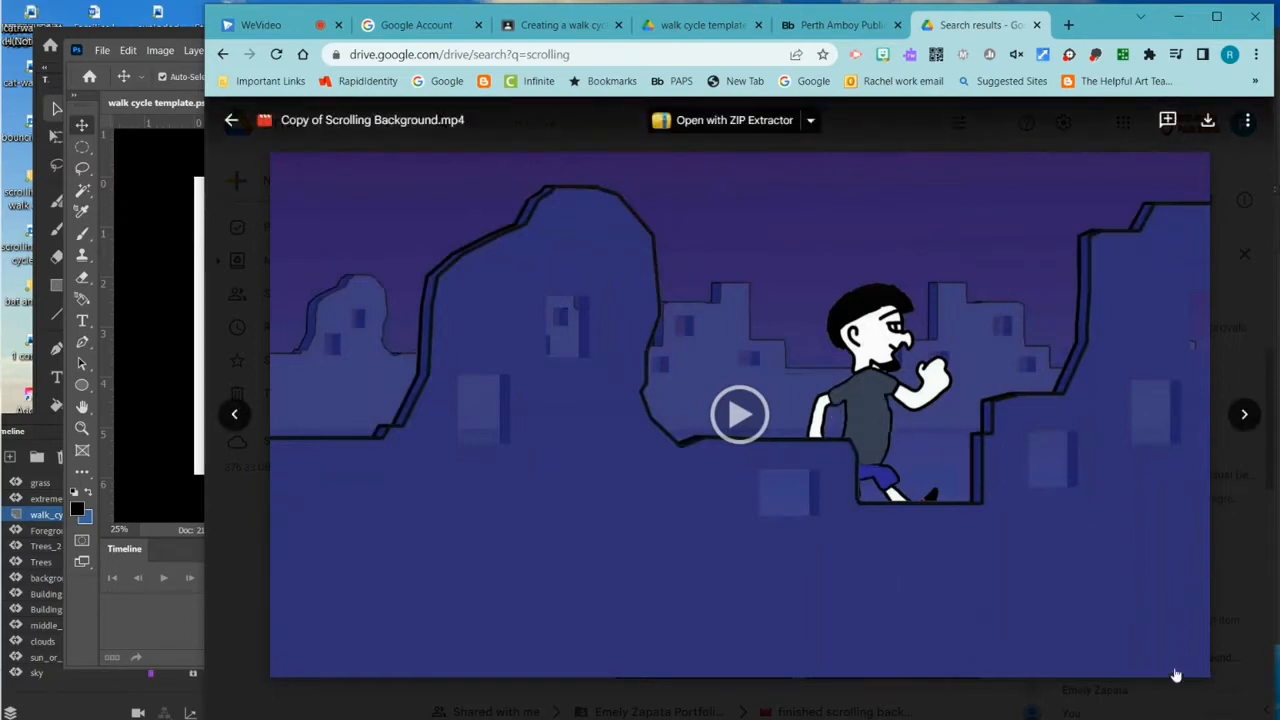
click(739, 415)
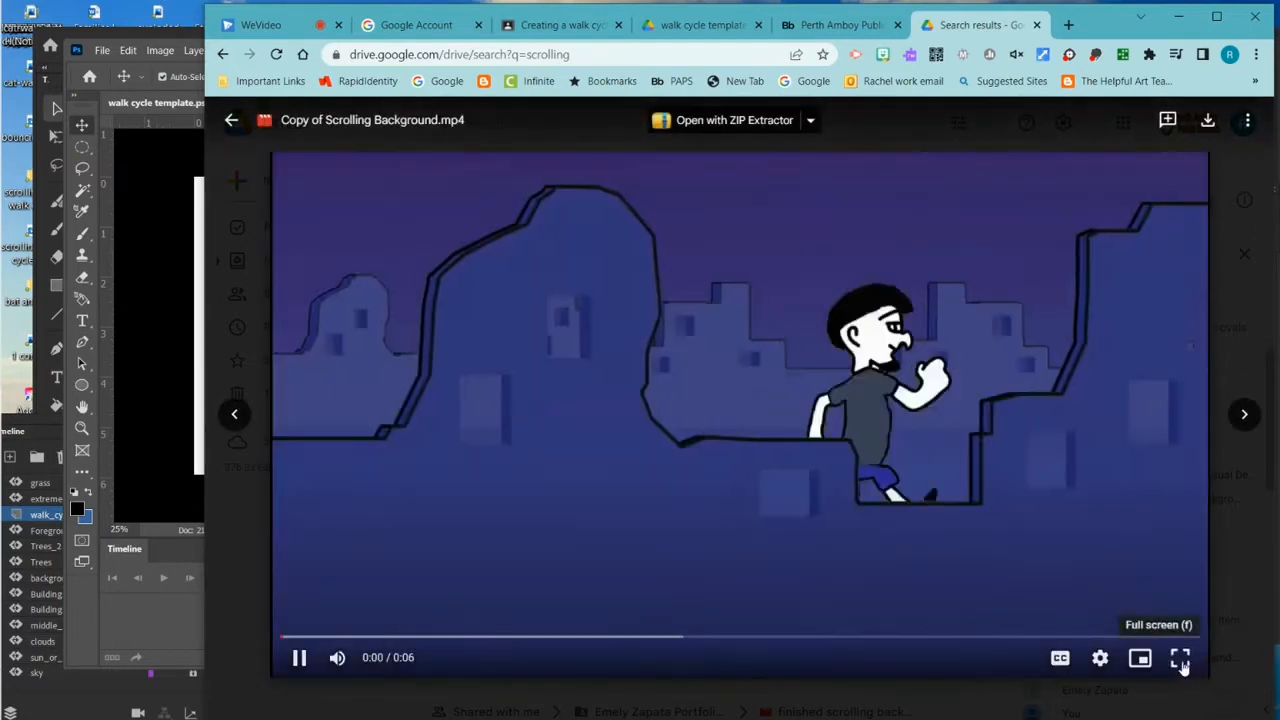
click(1180, 661)
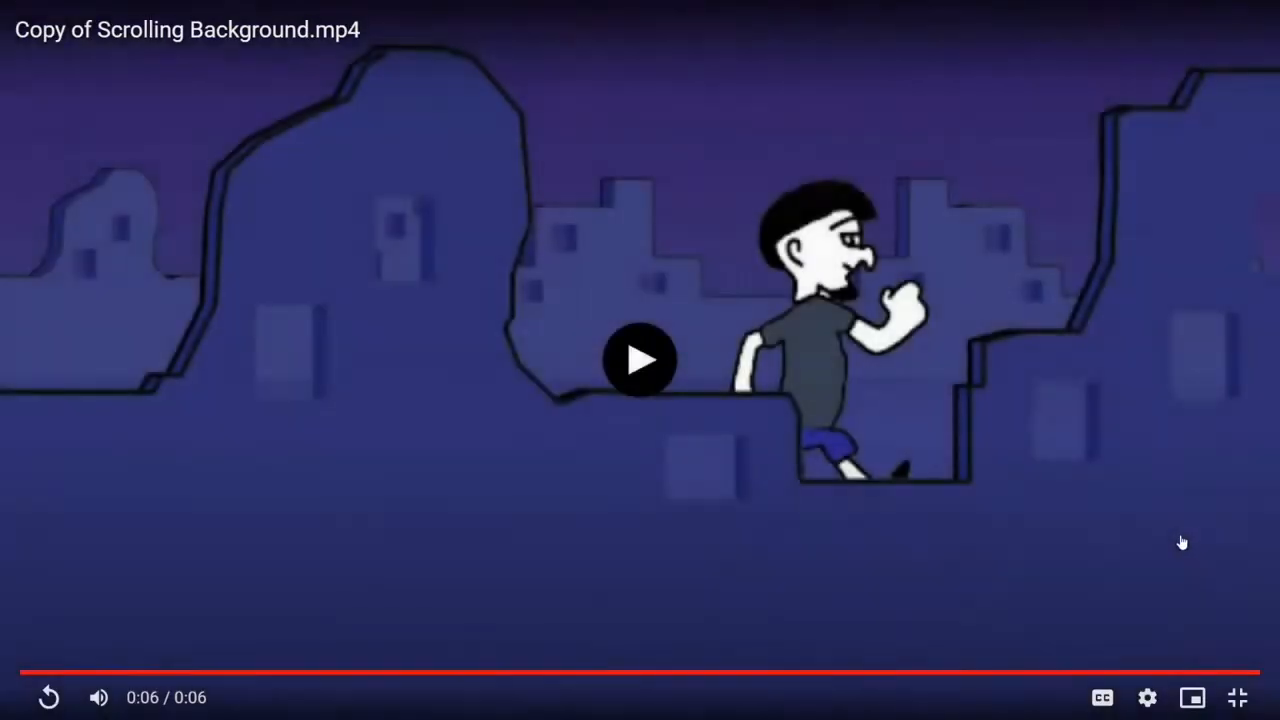
key(Escape)
click(1244, 415)
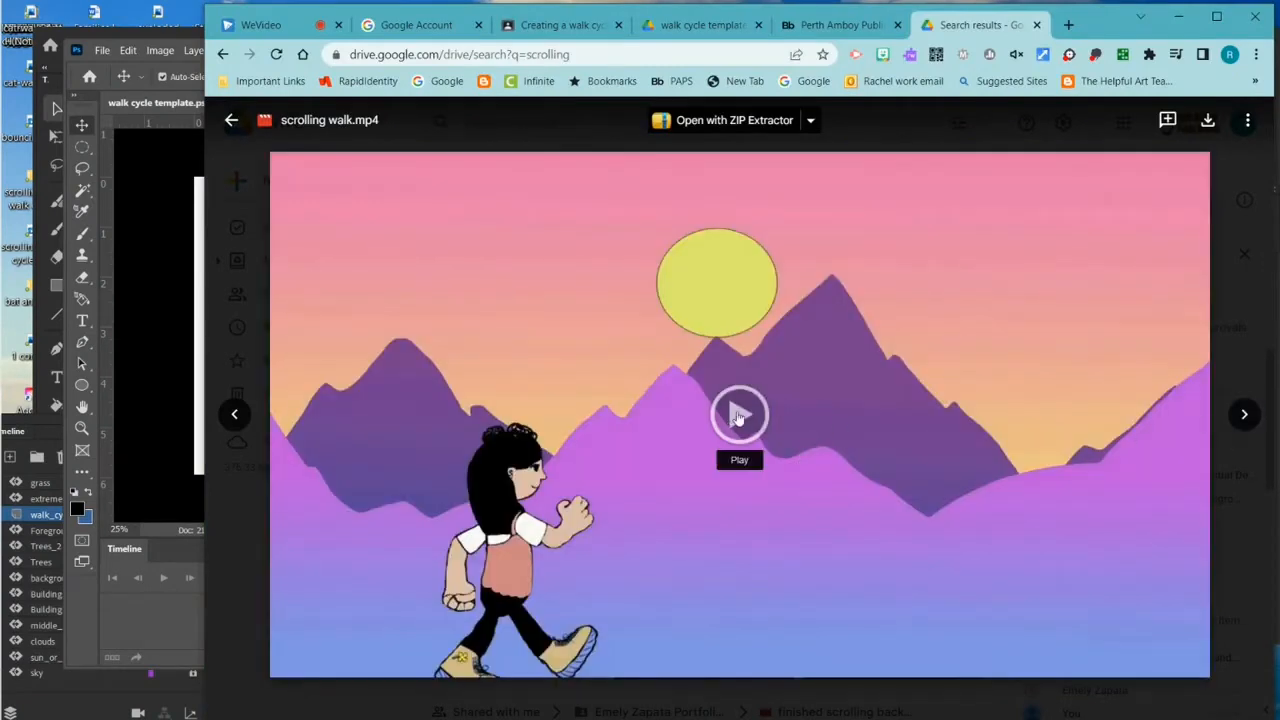
click(737, 418)
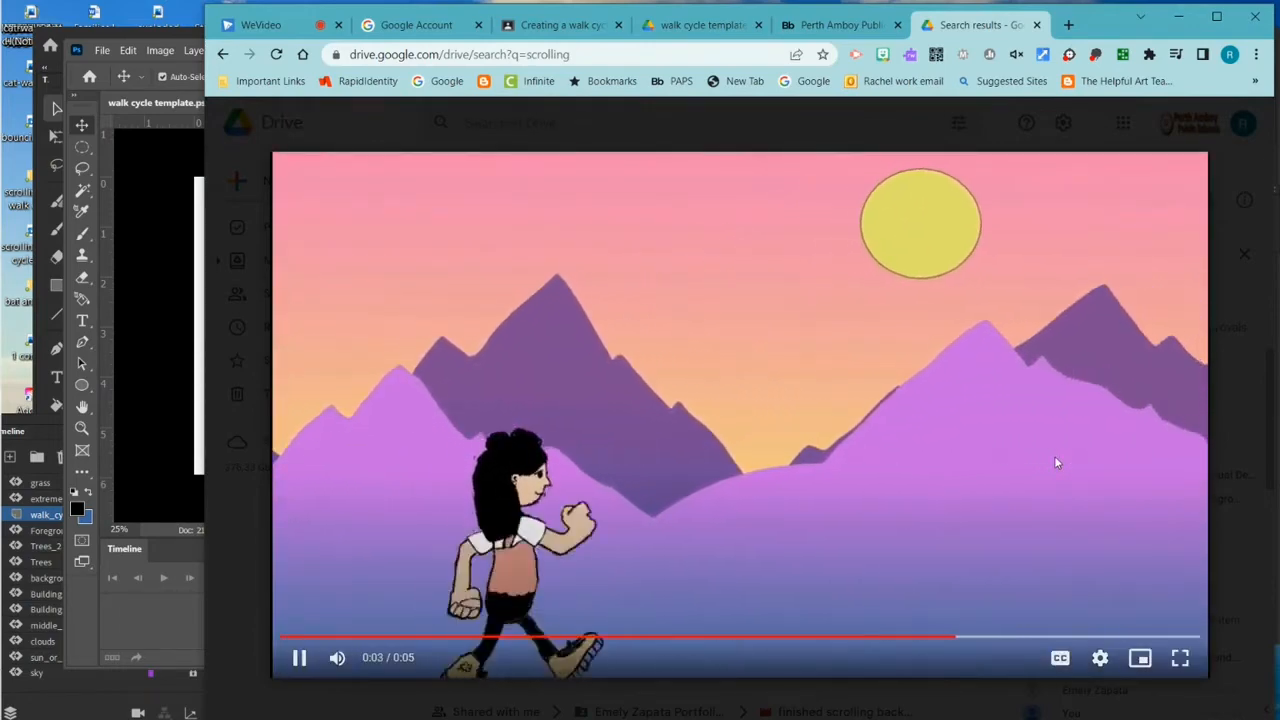
Return to the search results, browse the other scrolling examples, and watch scrolling background version 1_3.mp4 in full screen
key(Escape)
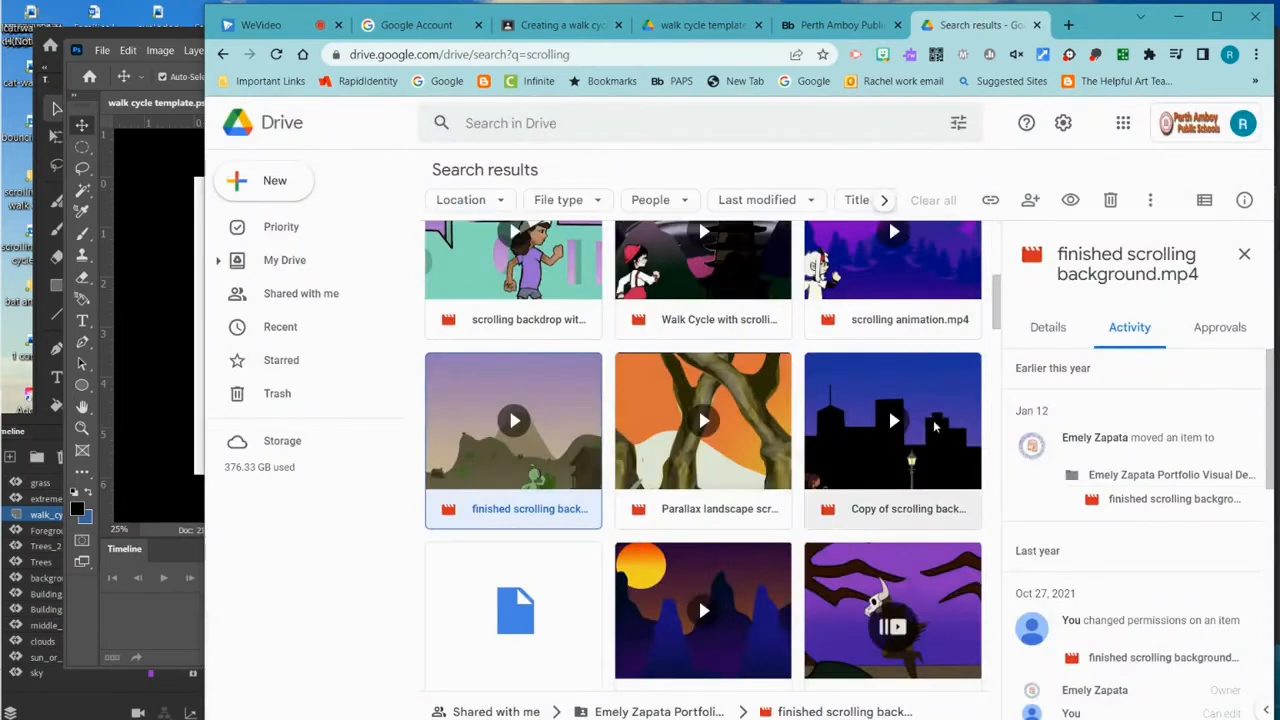
scroll(921, 429, down, 4)
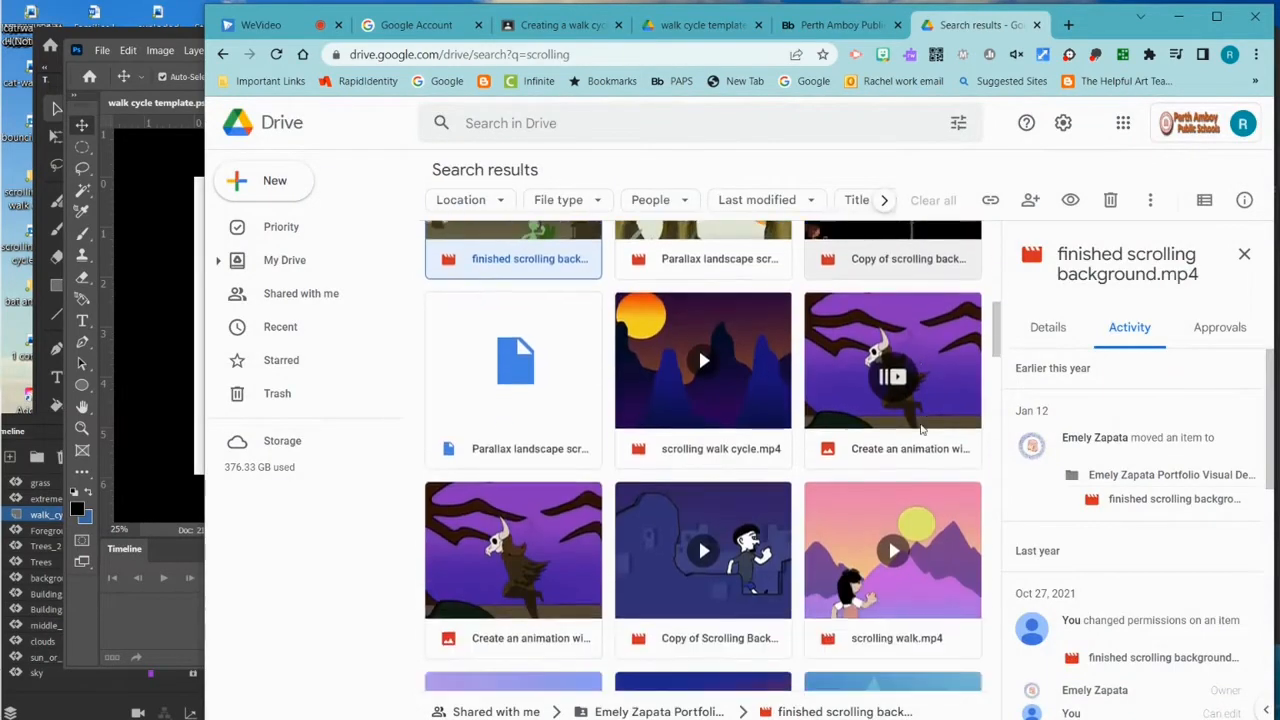
scroll(920, 425, down, 3)
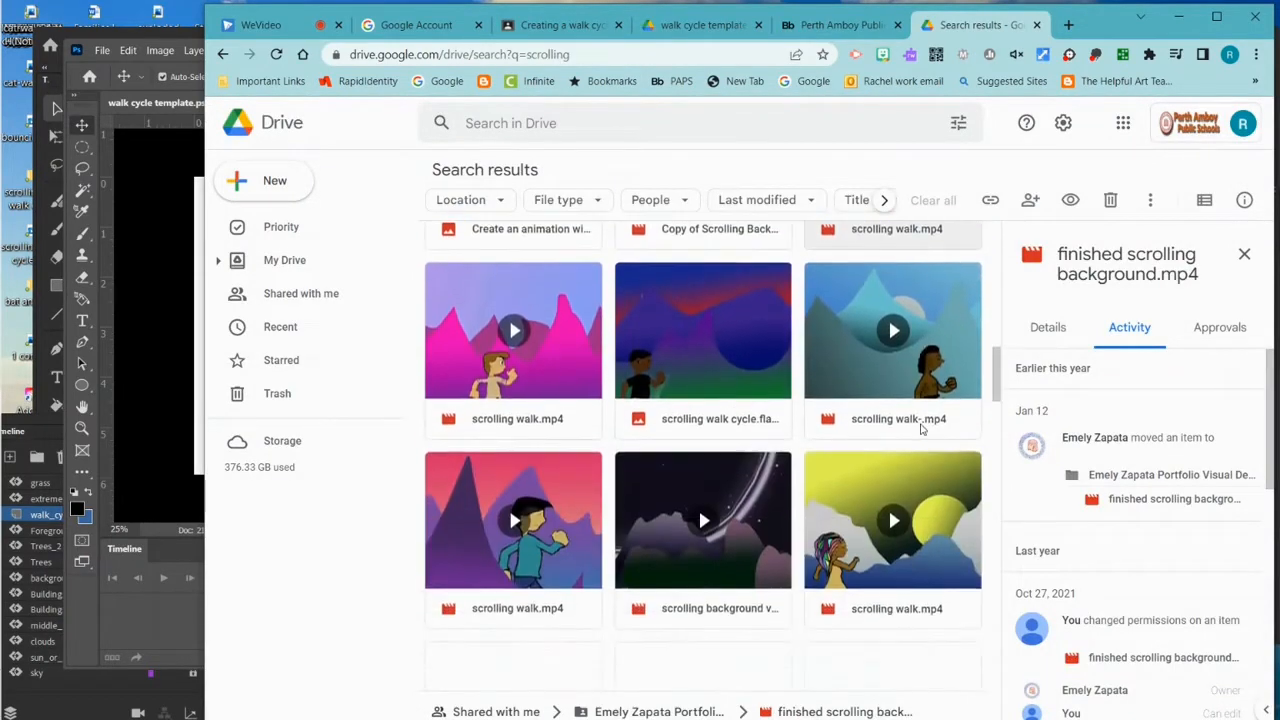
scroll(921, 428, down, 2)
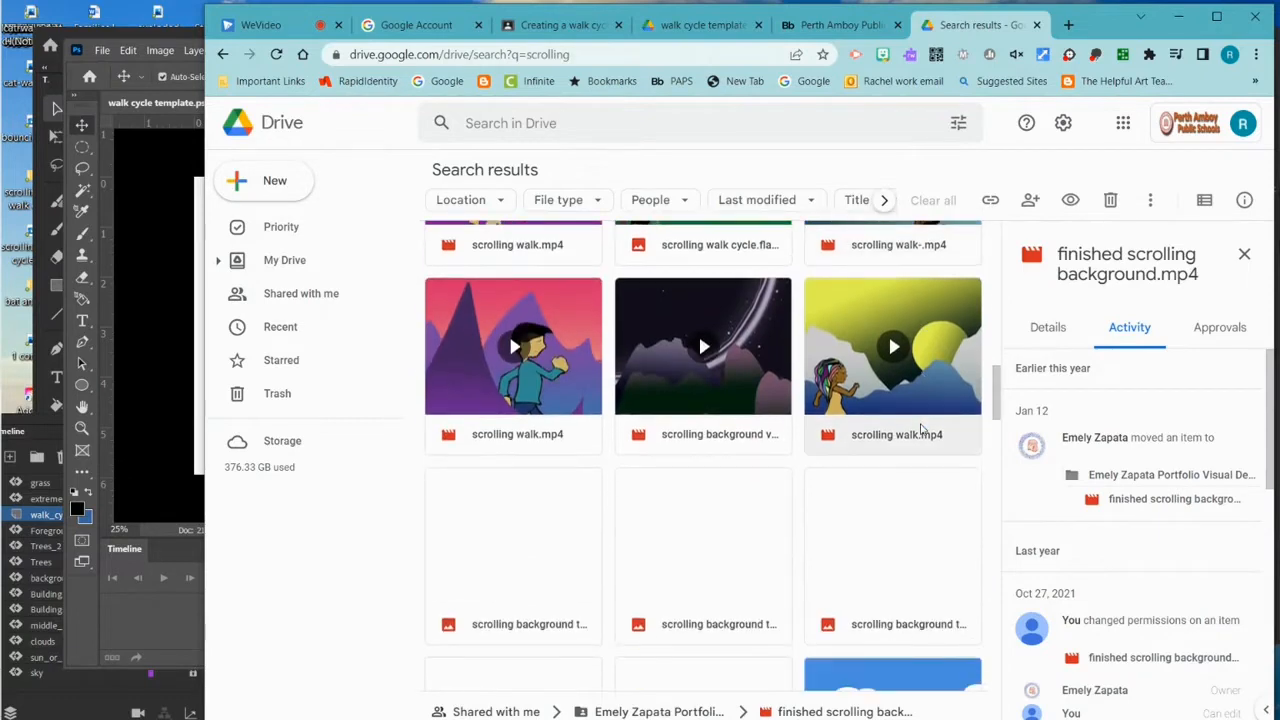
scroll(914, 434, up, 1)
double_click(699, 435)
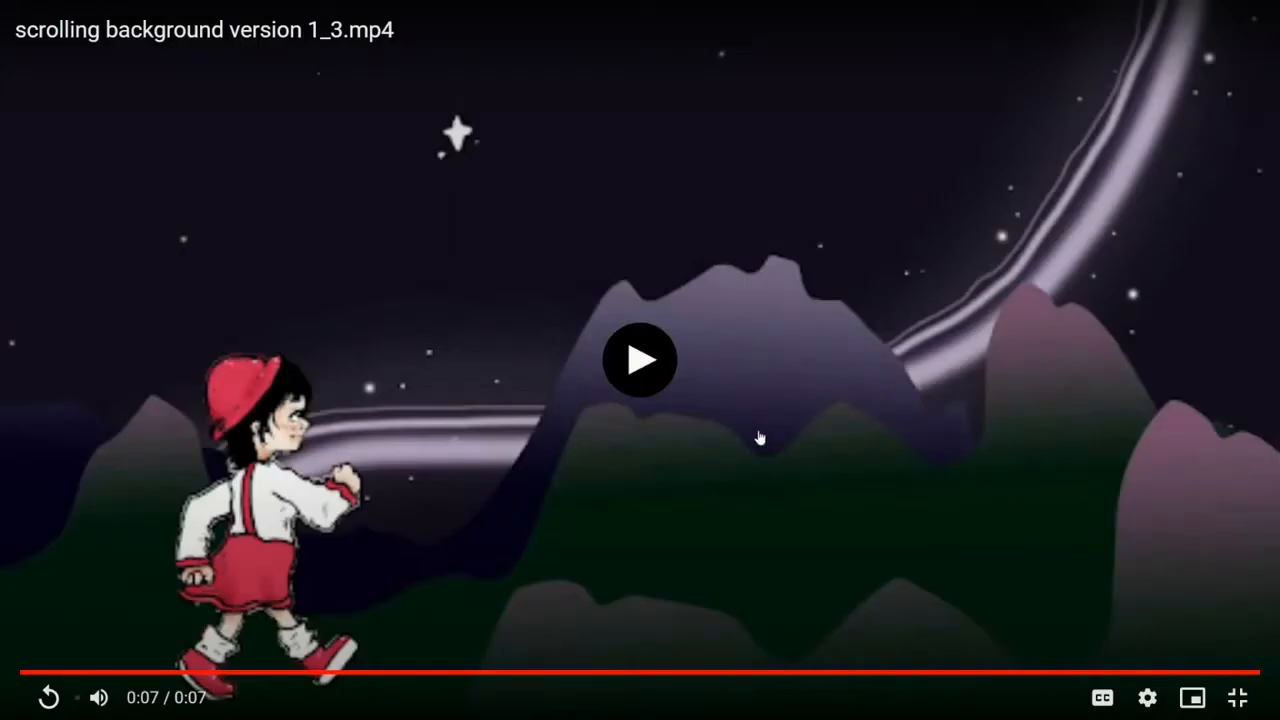
key(Escape)
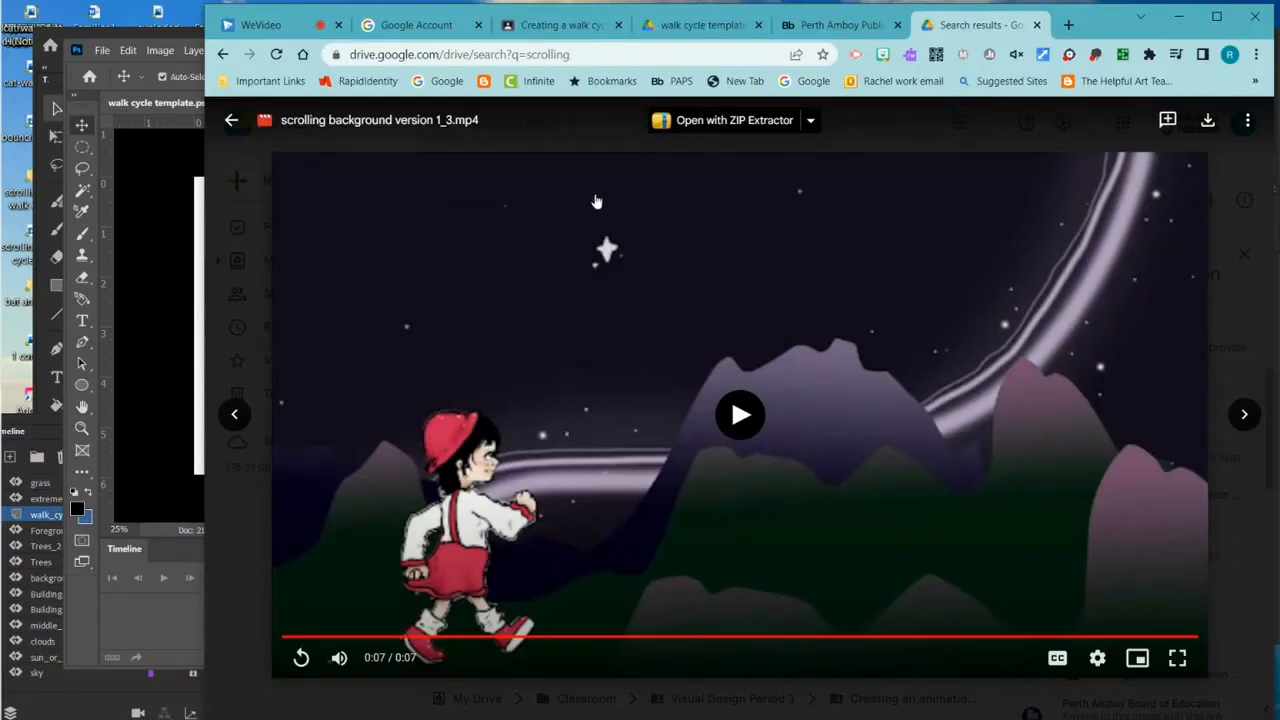
From the recent Drive files, download the walk cycle stack.psd showing the dark-haired figure in grey and open it in Photoshop
click(223, 54)
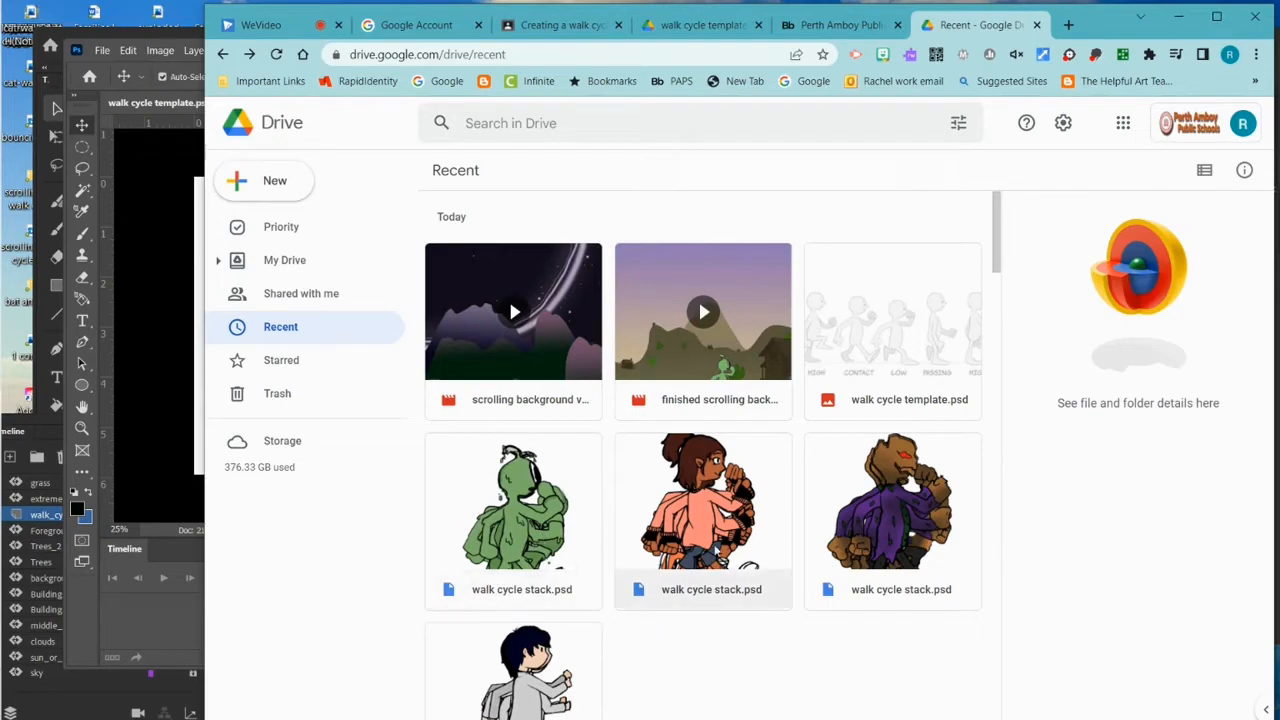
scroll(616, 540, down, 2)
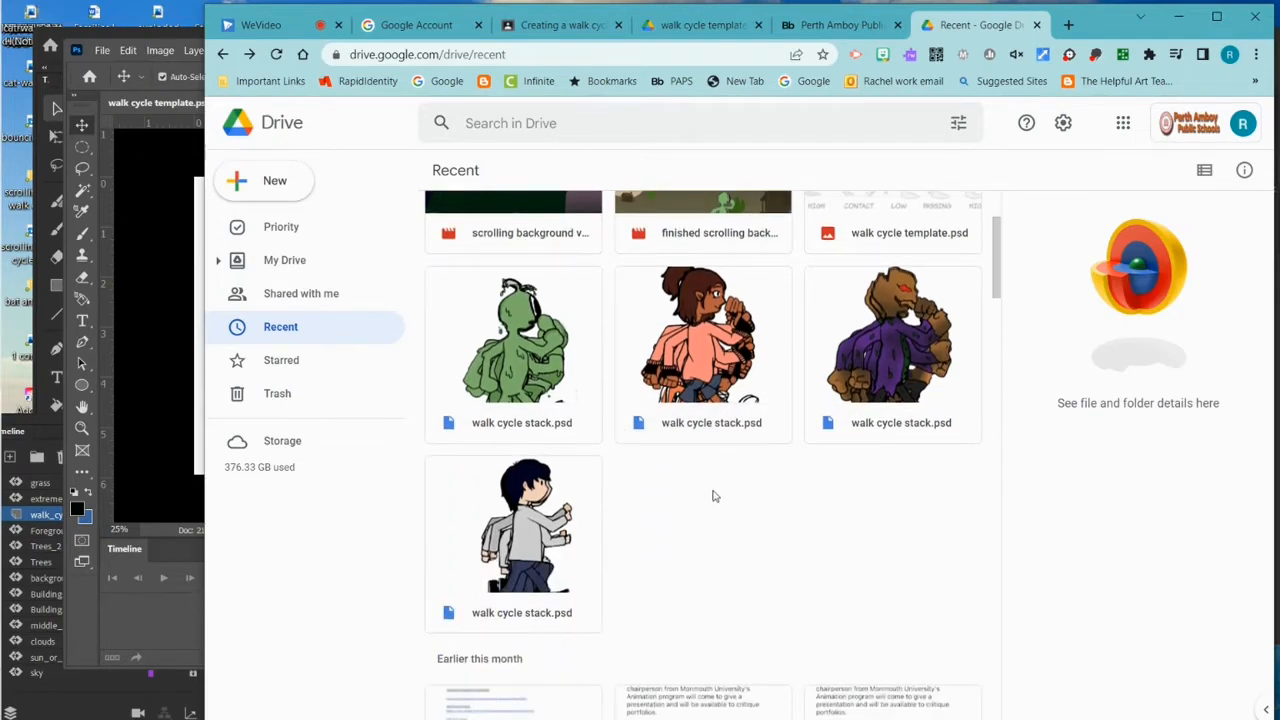
click(526, 336)
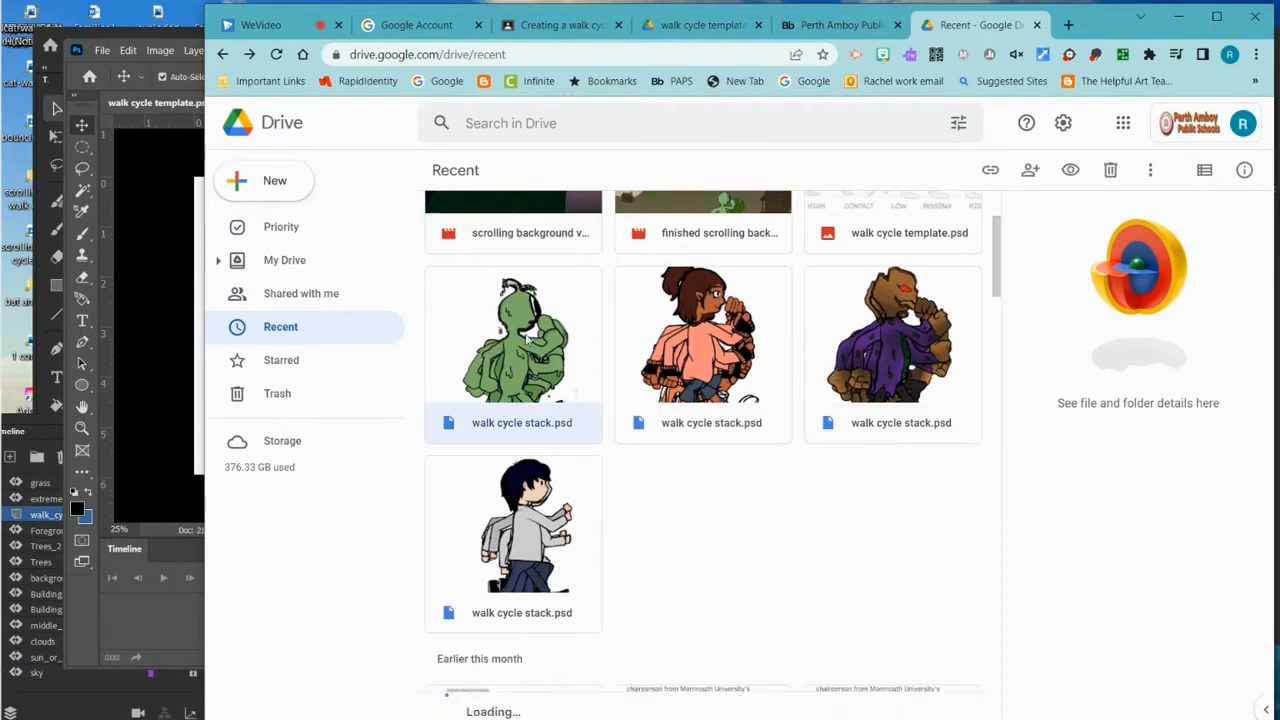
double_click(525, 336)
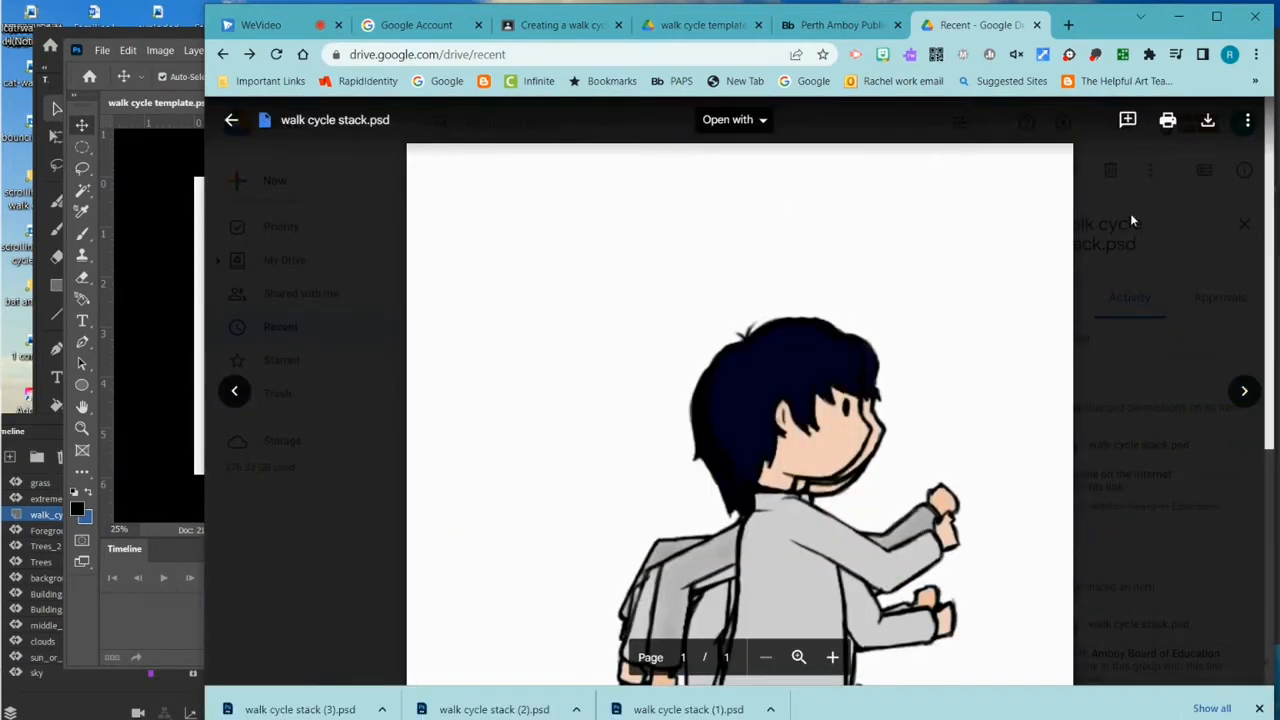
scroll(1164, 292, down, 2)
scroll(1165, 295, up, 1)
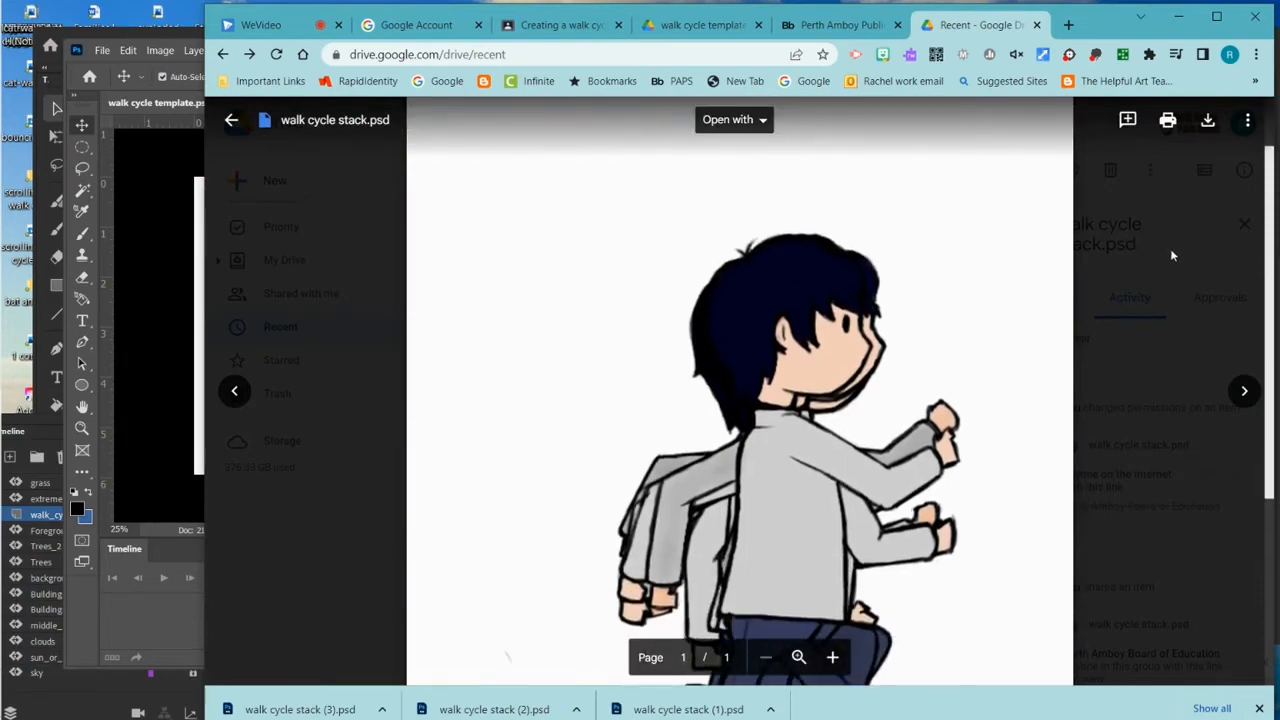
click(1208, 120)
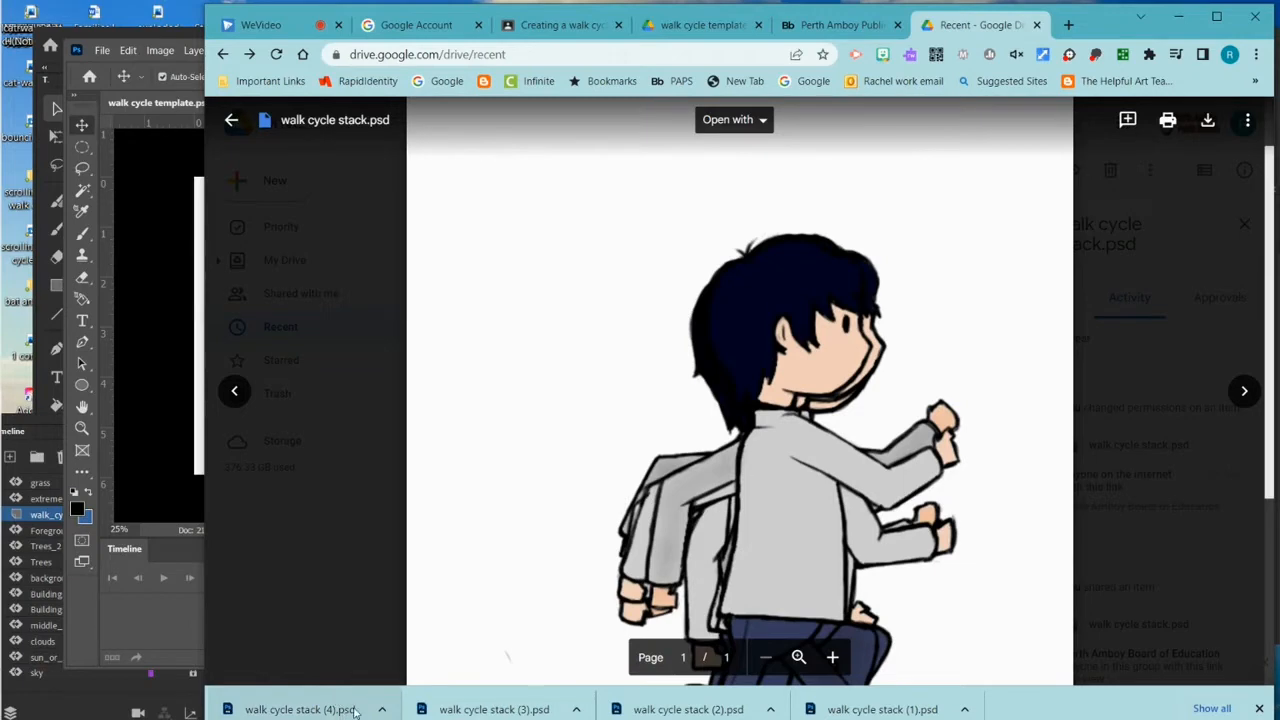
click(296, 711)
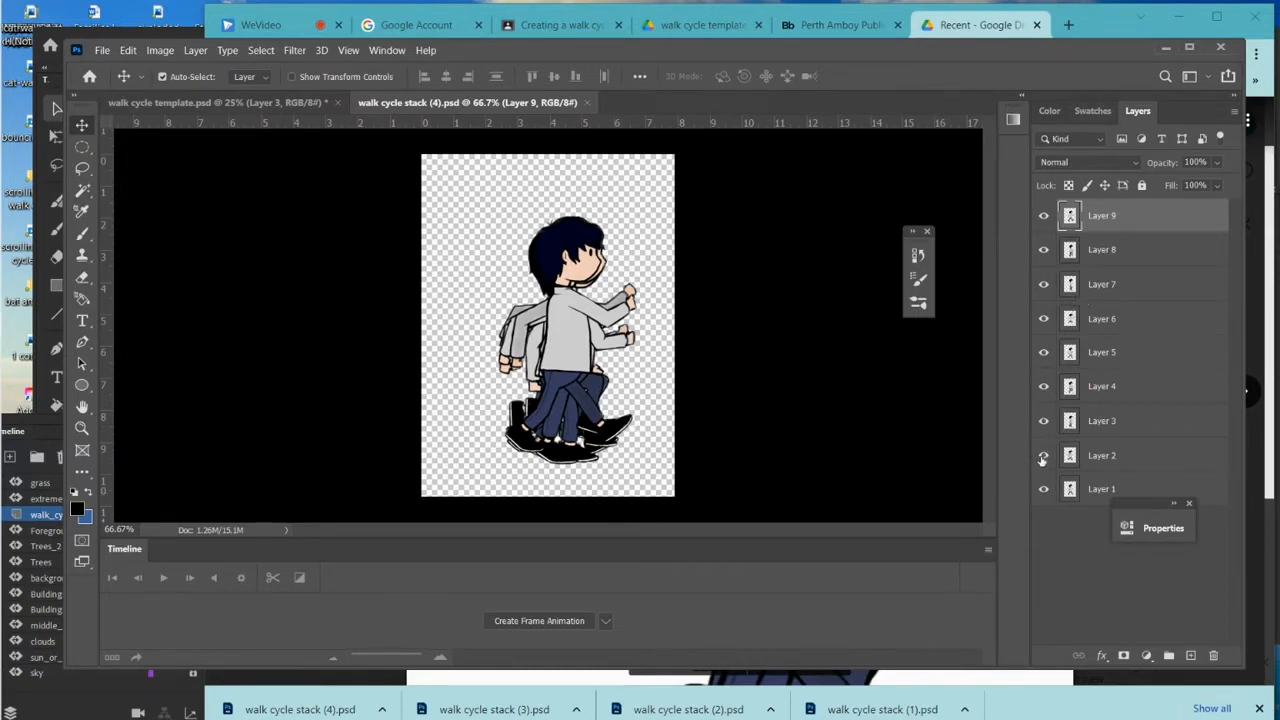
Hide Layers 2 to 9, and reshow them one by one in ascending order to inspect each walk cycle pose
drag(1043, 458, 1045, 216)
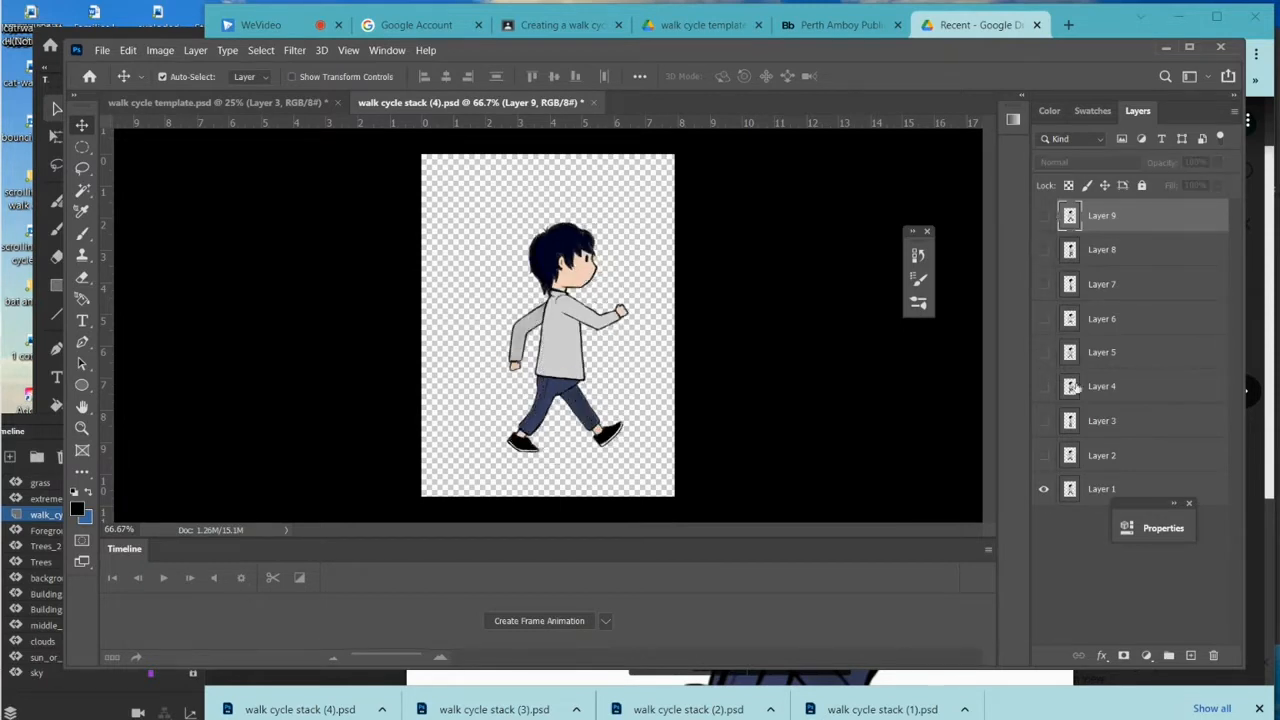
click(1043, 455)
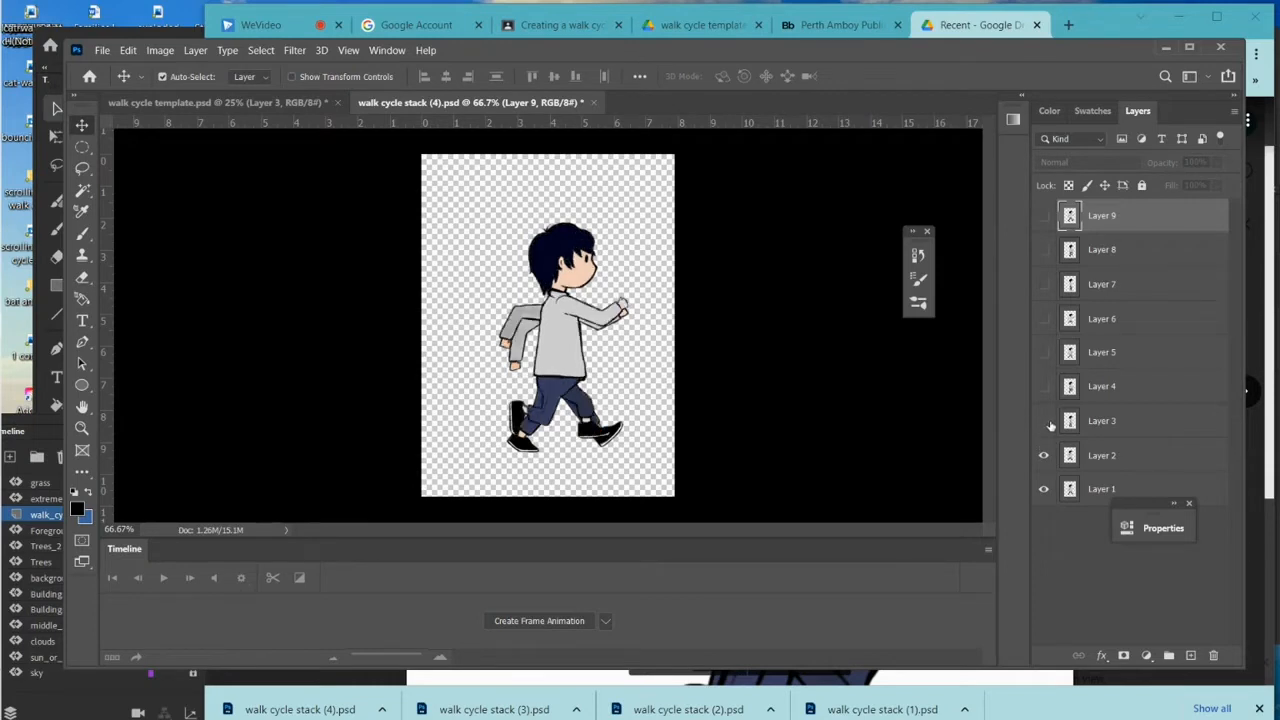
click(1043, 421)
click(1043, 386)
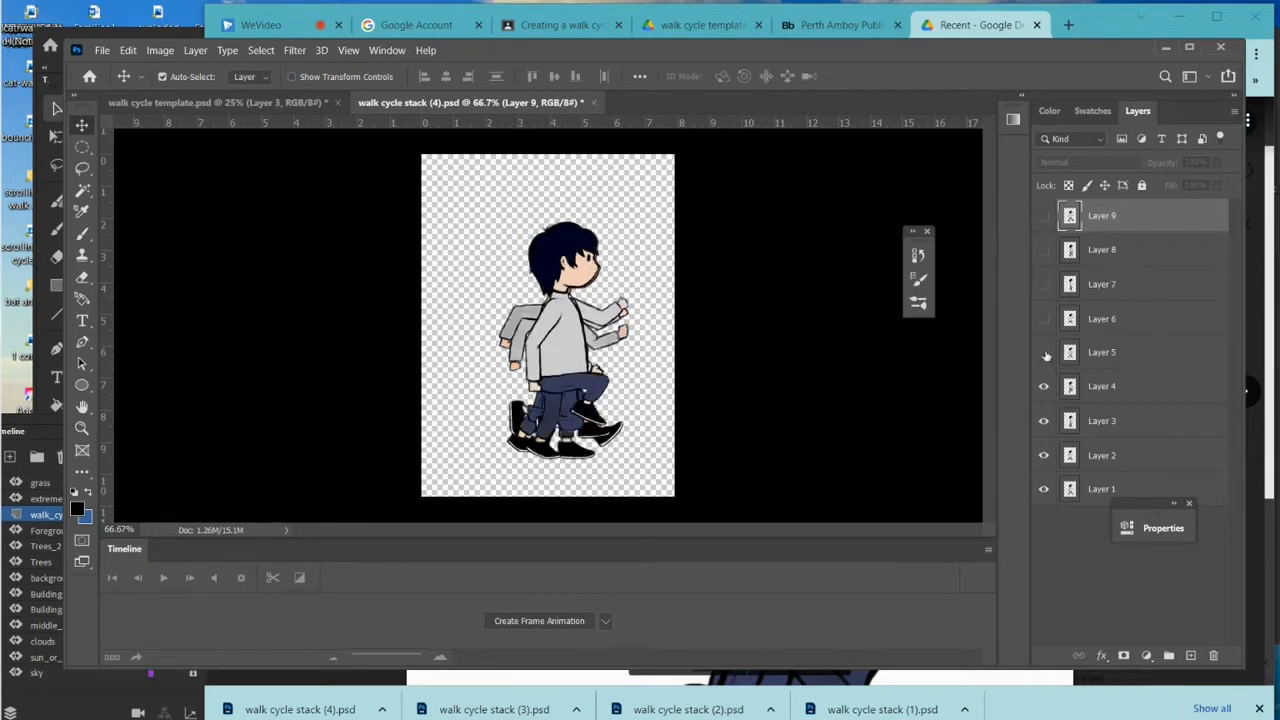
click(1043, 352)
click(1044, 318)
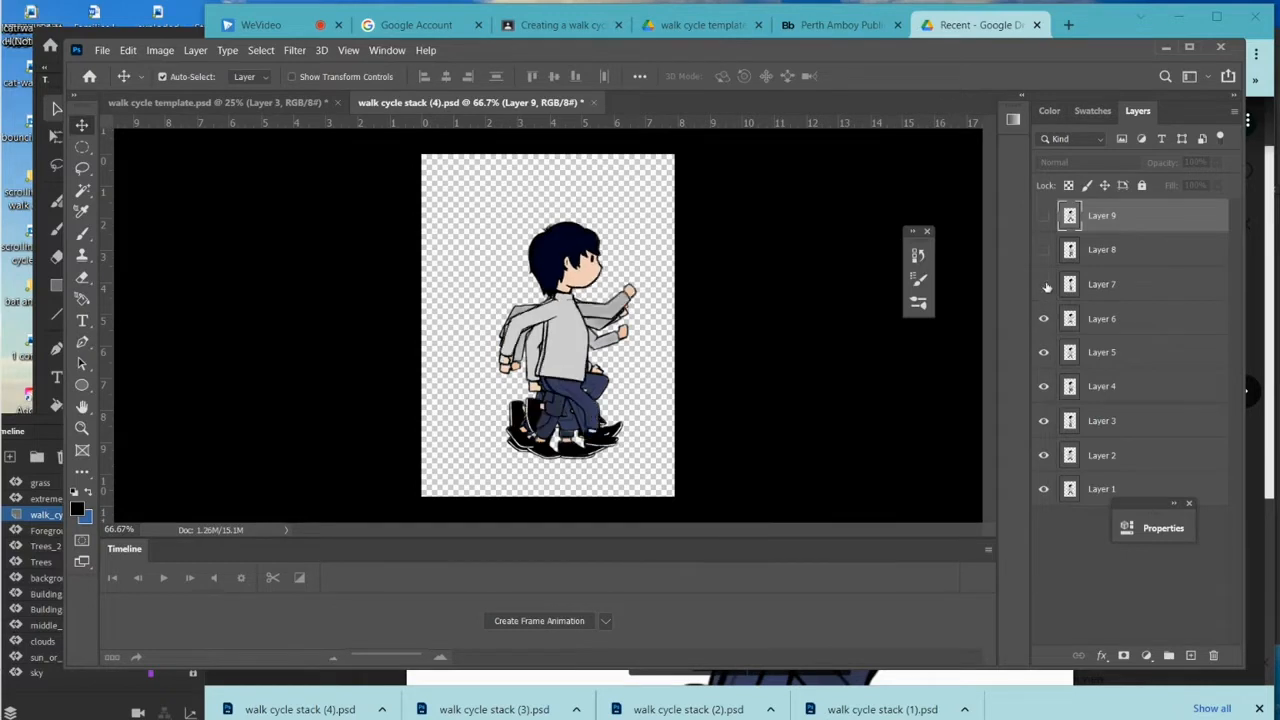
click(1043, 284)
click(1043, 249)
click(1043, 214)
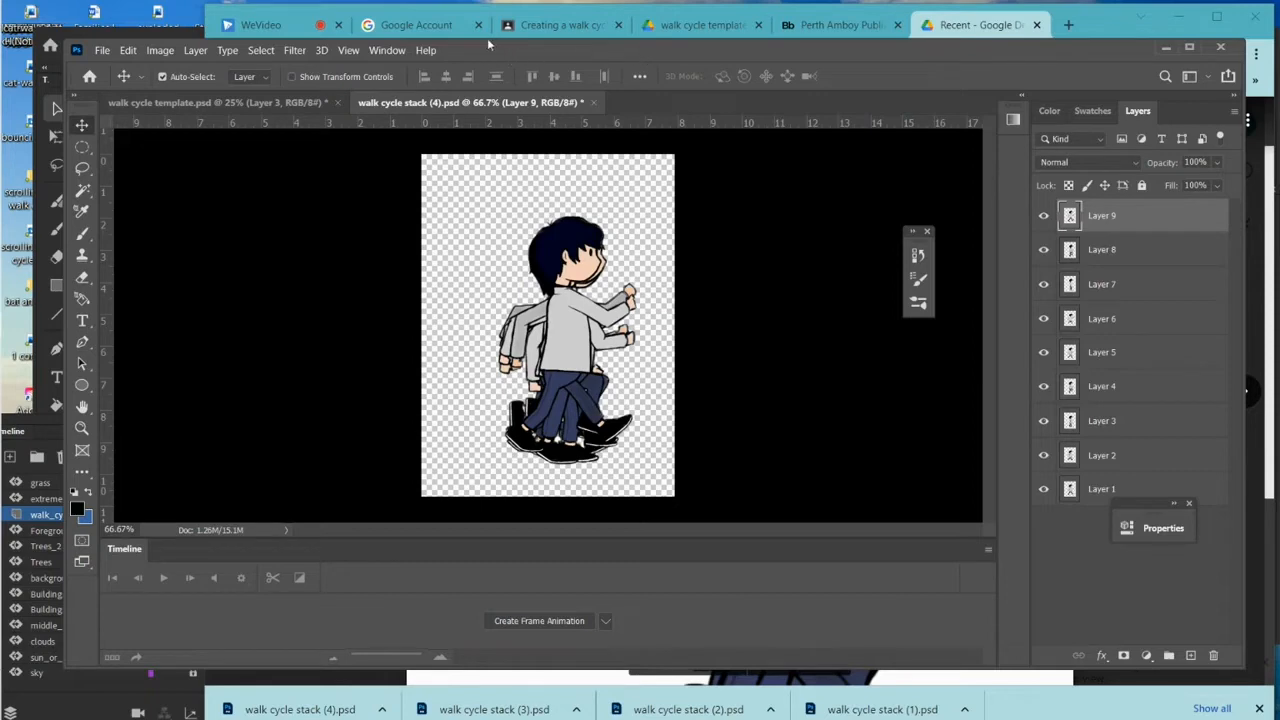
Hide the Timeline panel and display it again
click(390, 50)
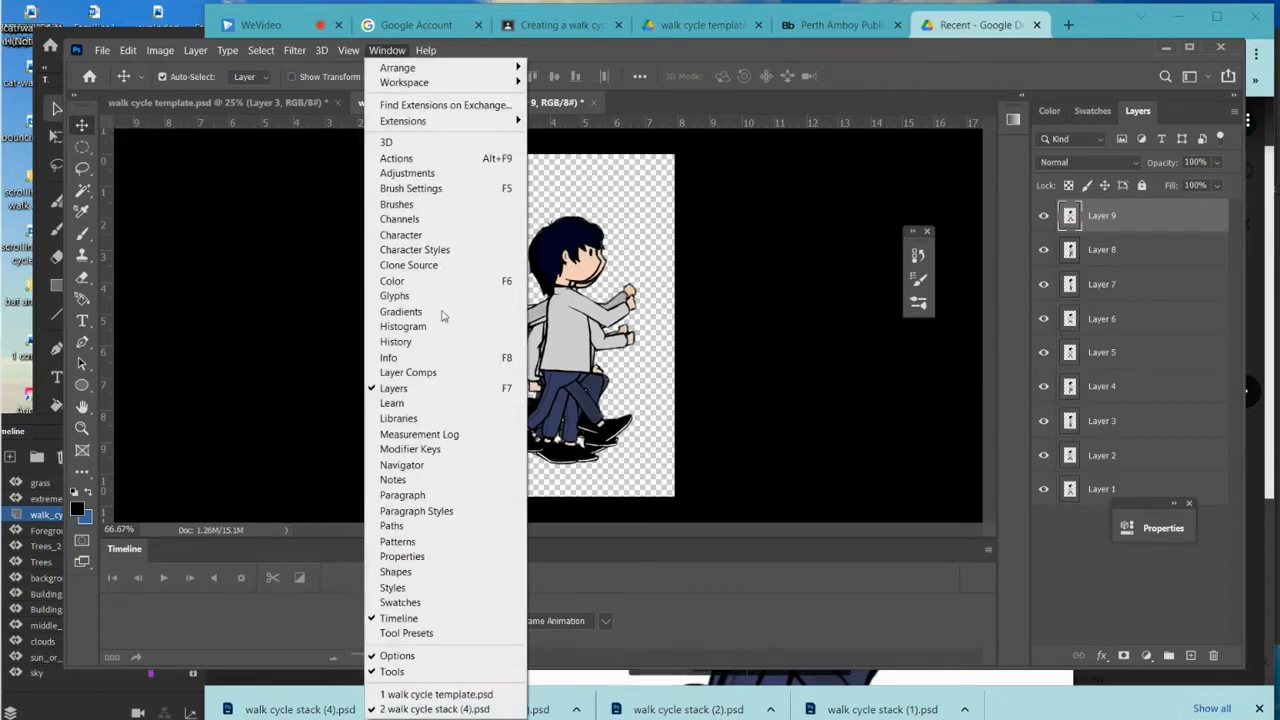
click(417, 622)
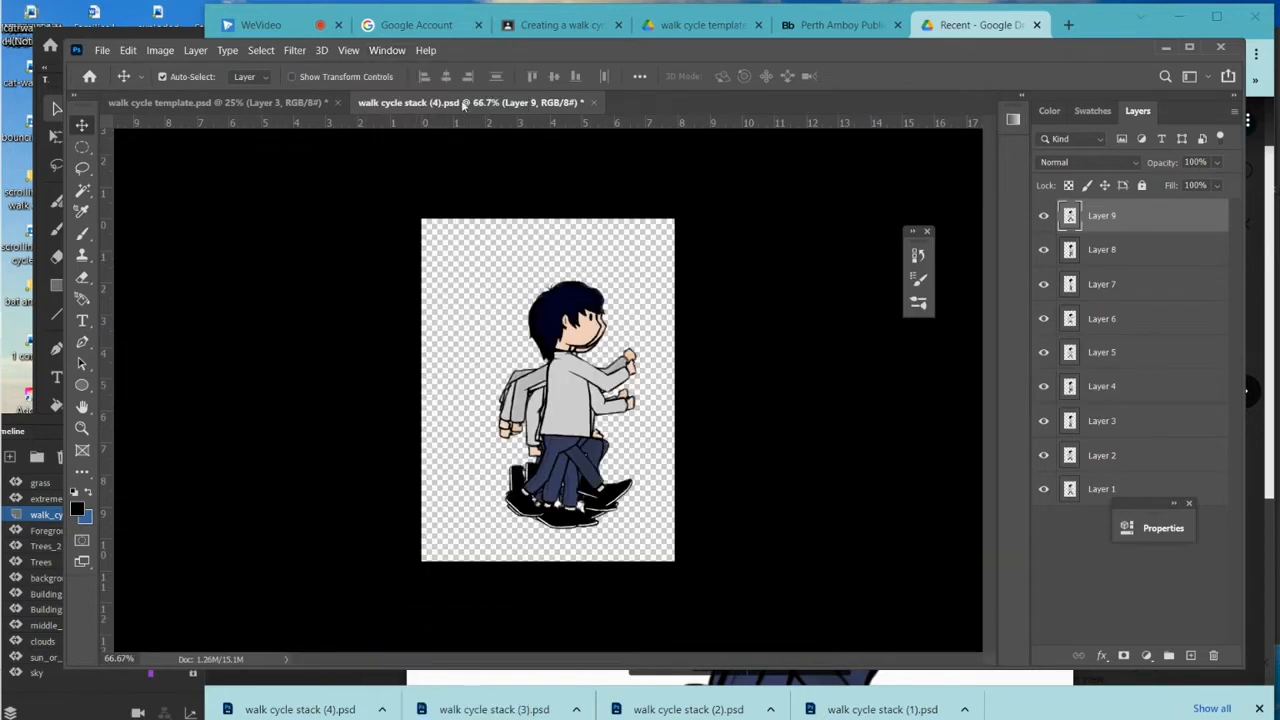
click(395, 52)
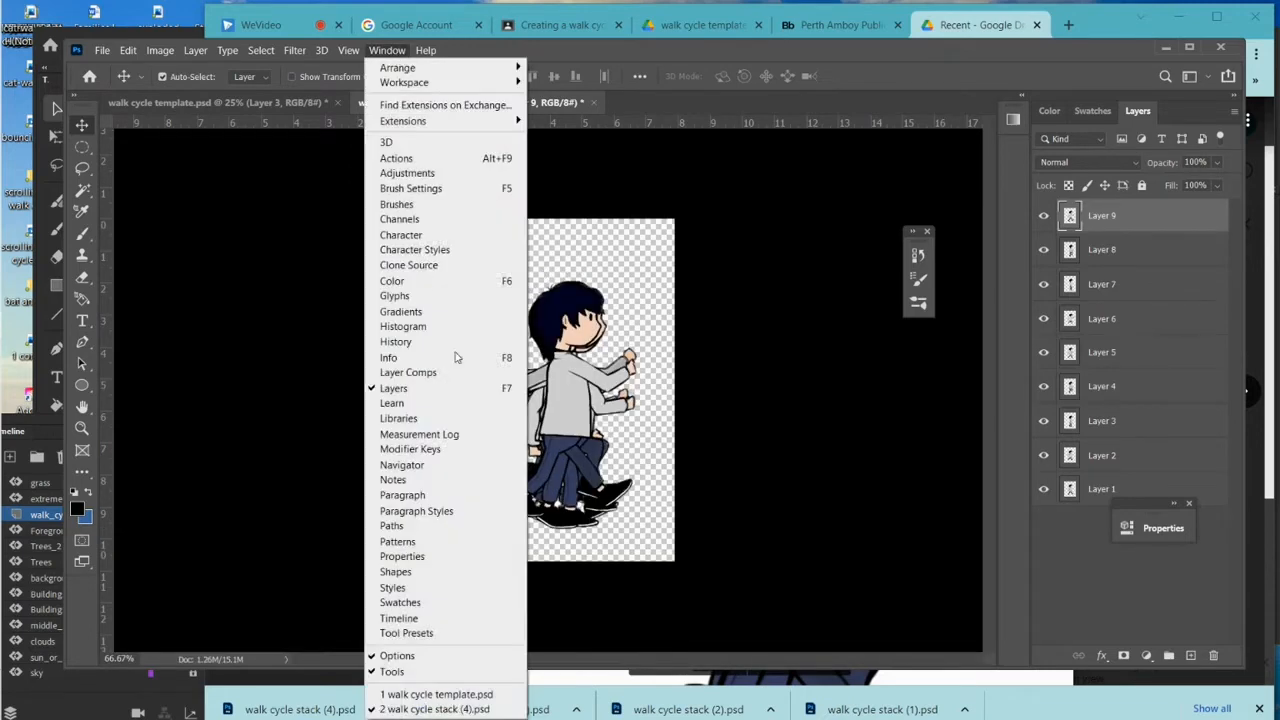
click(437, 619)
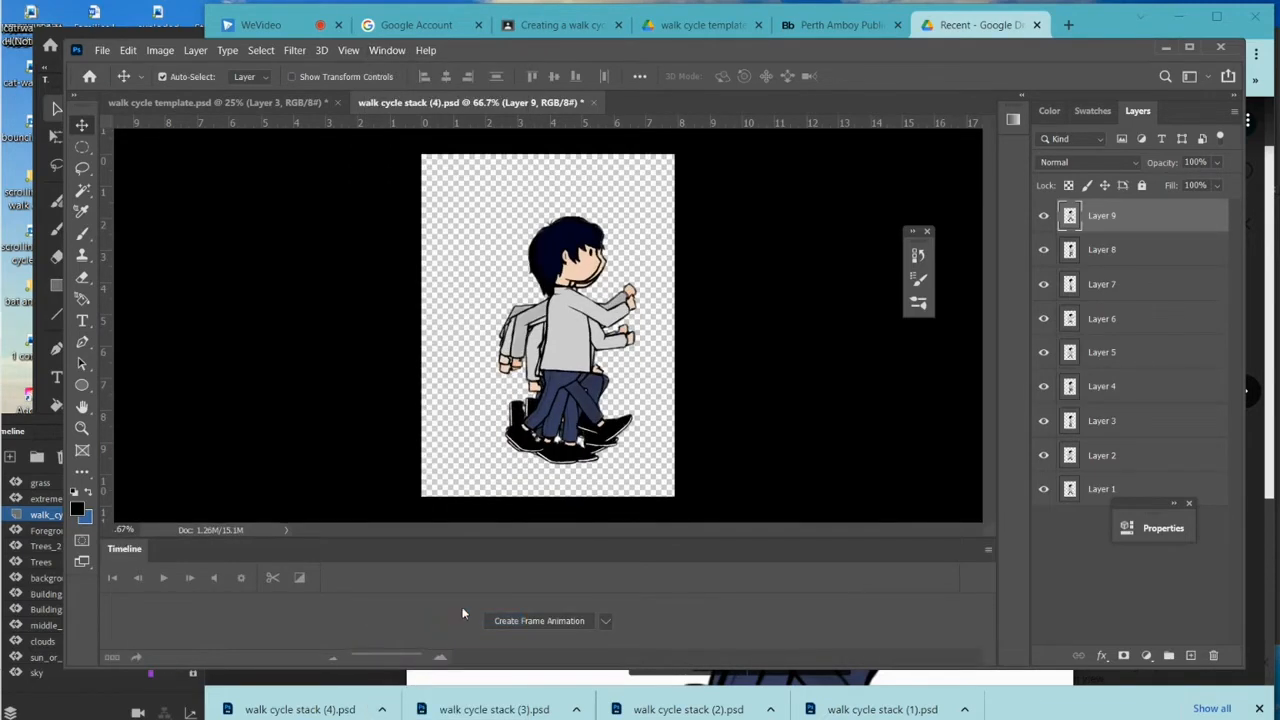
Switch the timeline type from video timeline to frame animation, and create the frame animation for the walk cycle stack
click(609, 620)
click(560, 637)
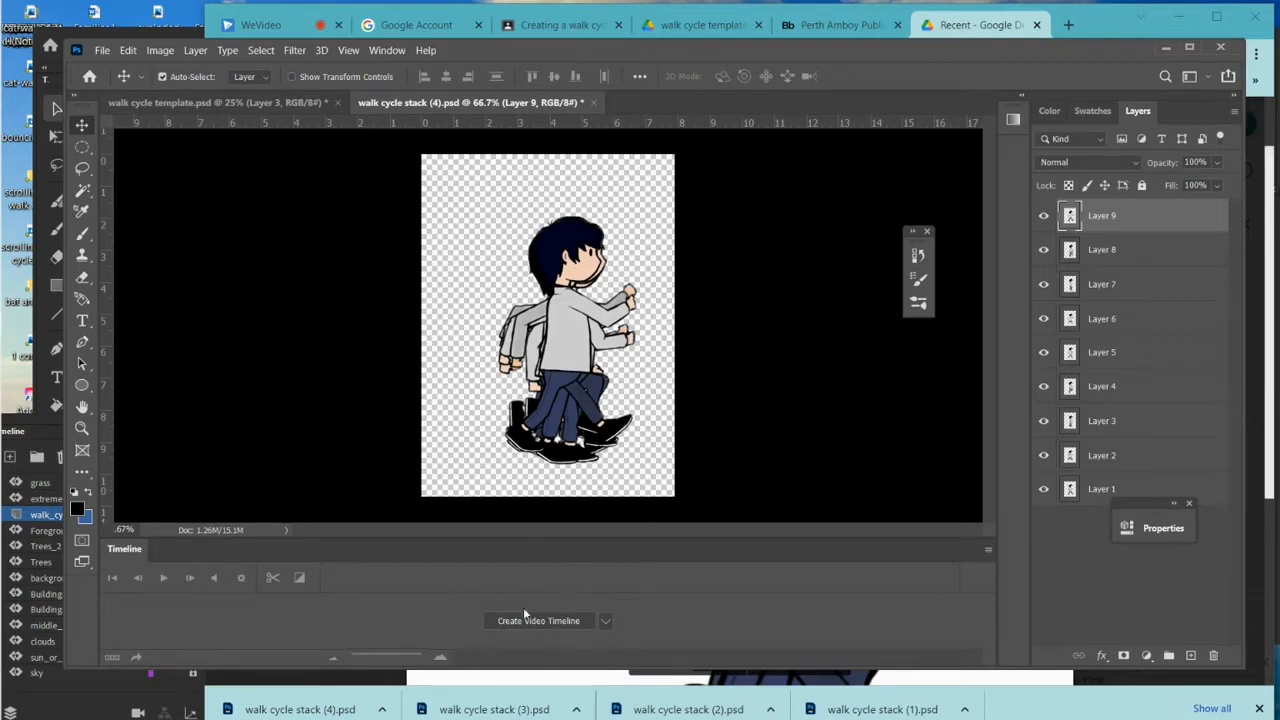
click(604, 622)
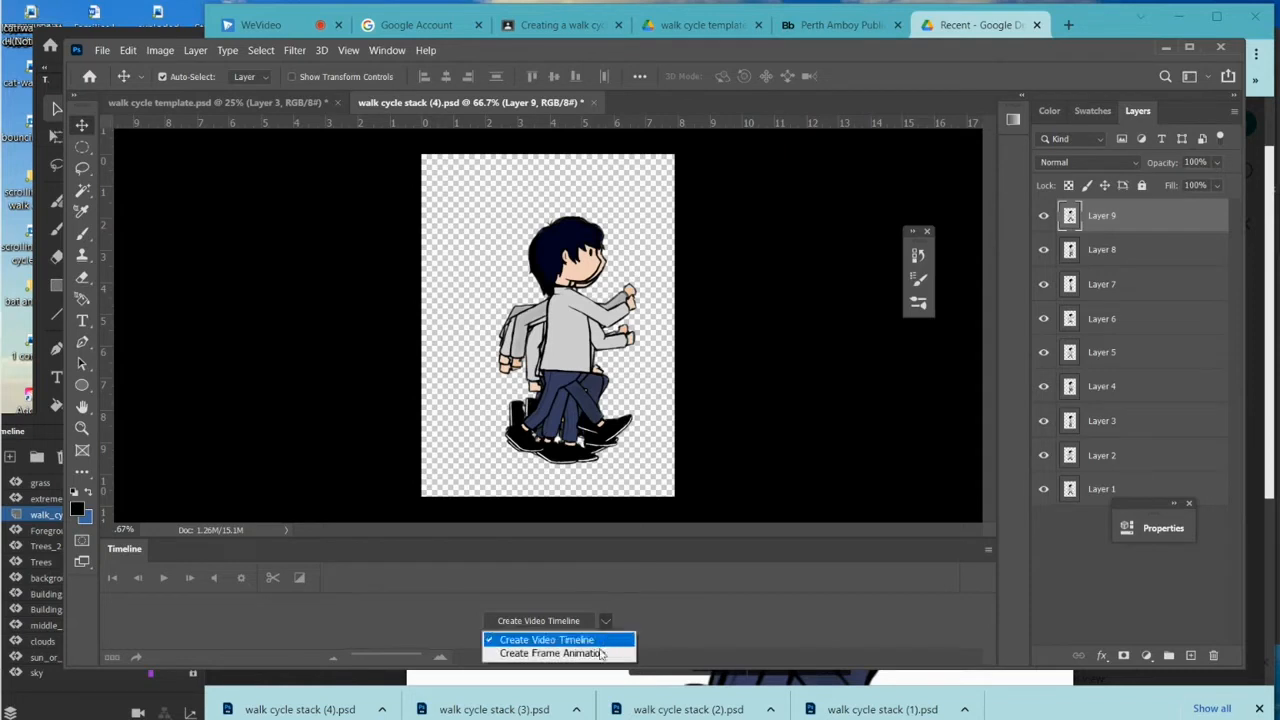
click(552, 653)
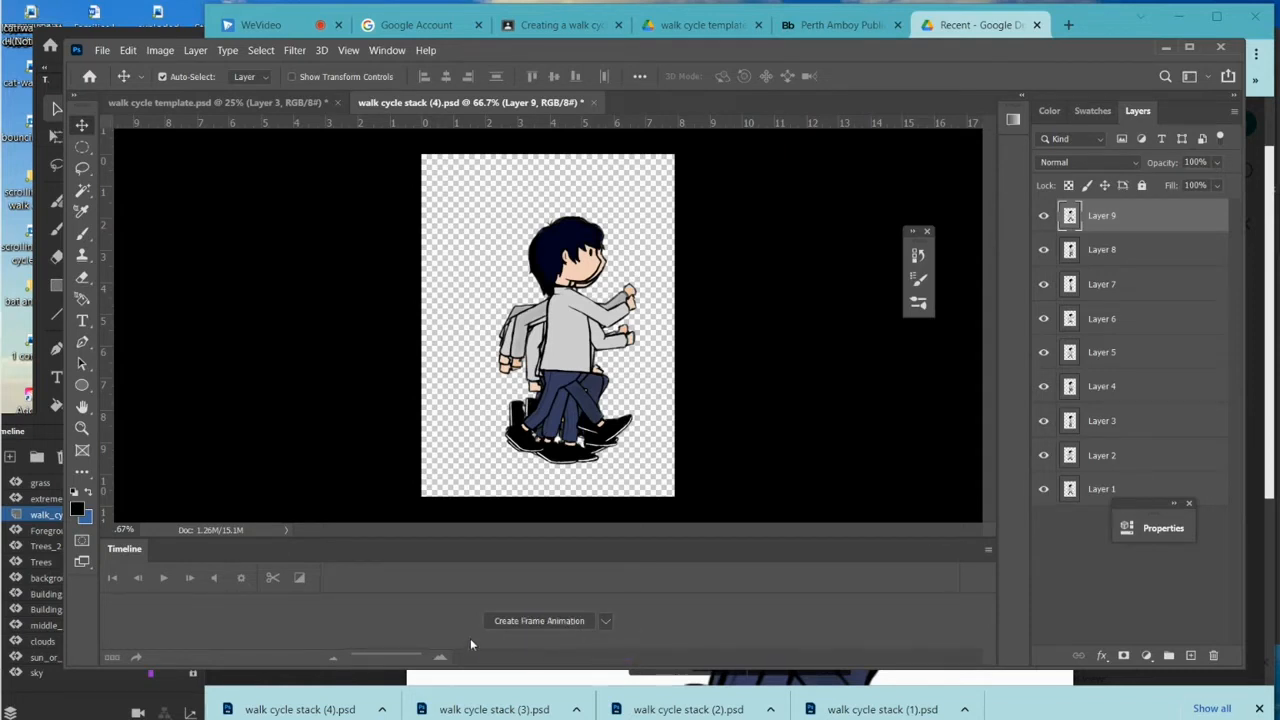
click(549, 620)
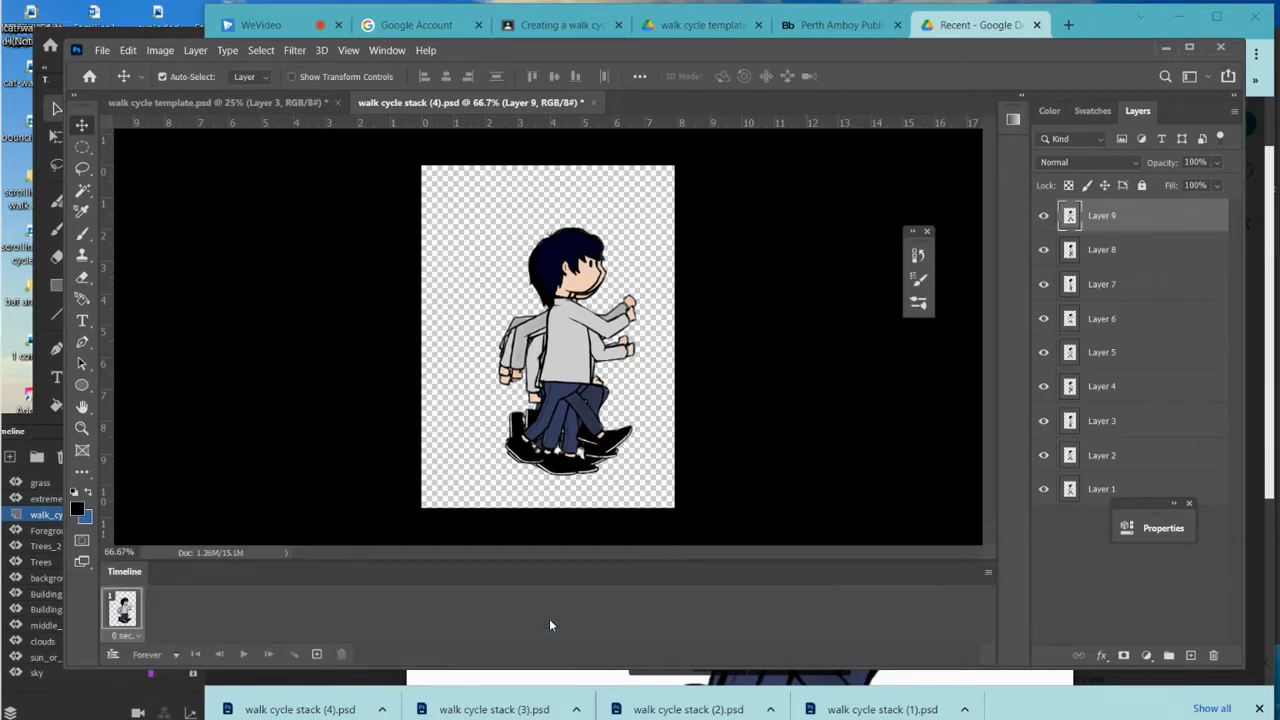
Make animation frames from the layers, and set the delay of all frames to 0.2 seconds
click(989, 571)
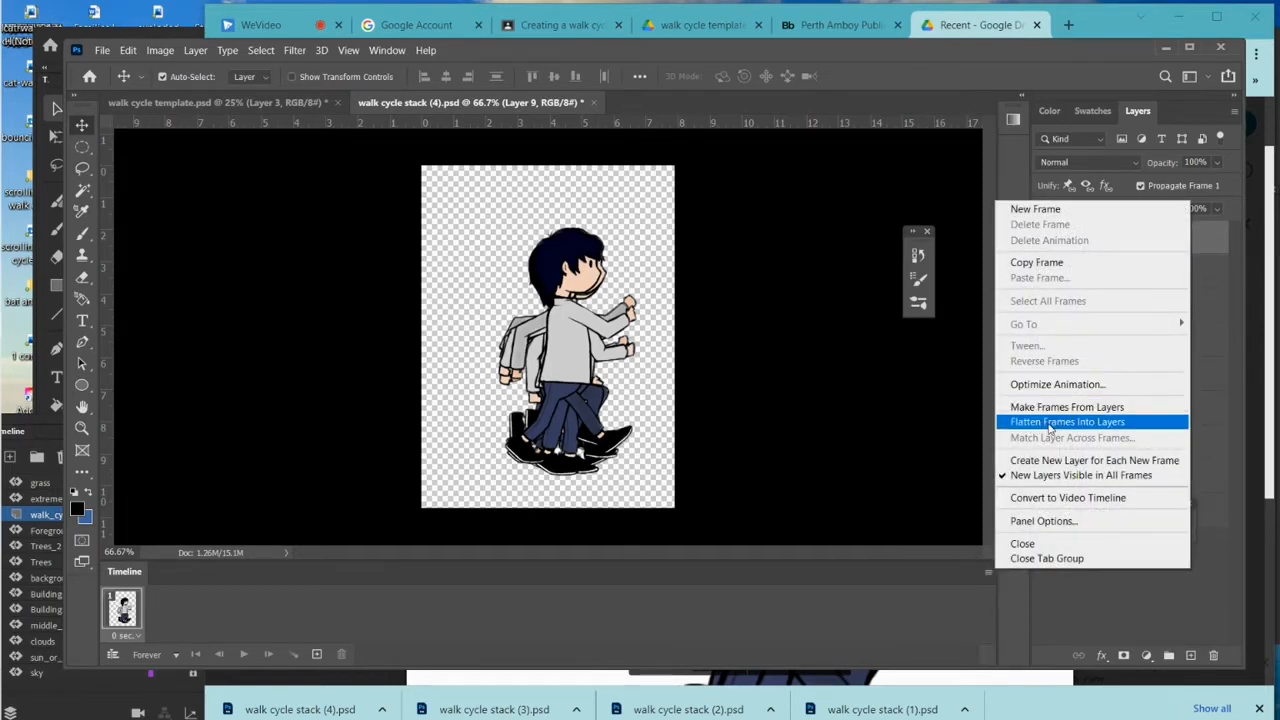
click(1052, 408)
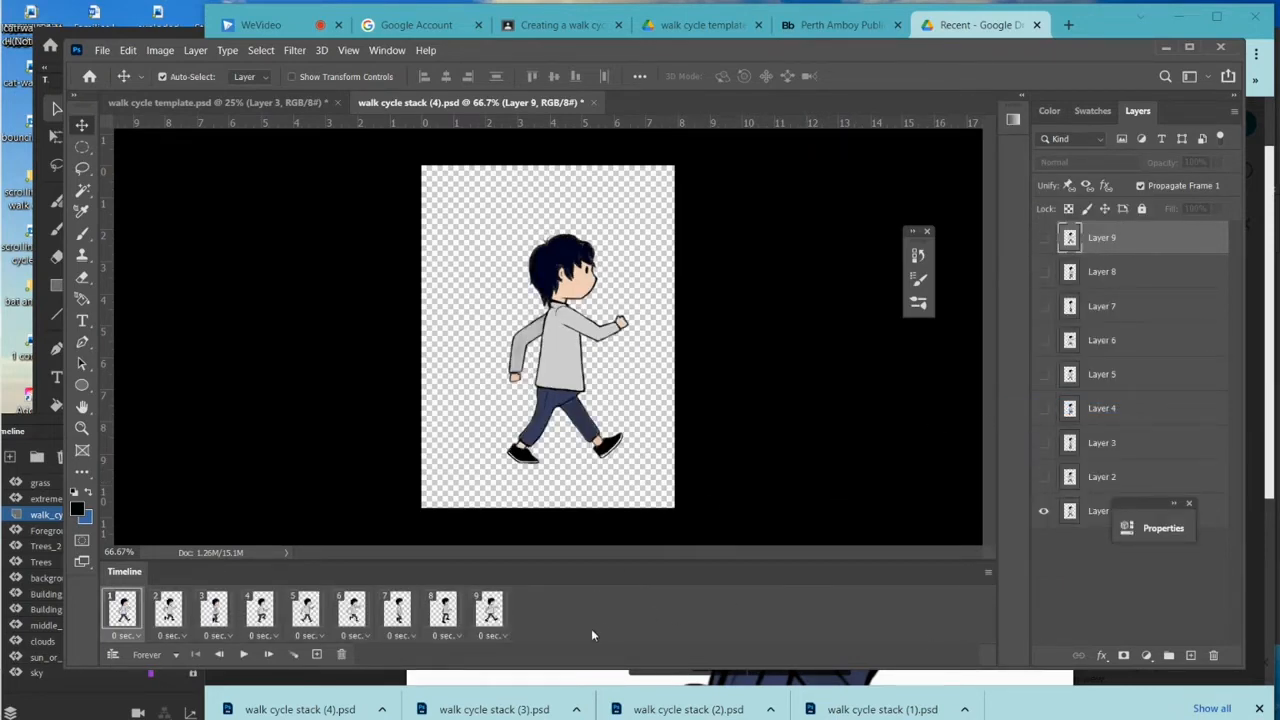
click(496, 636)
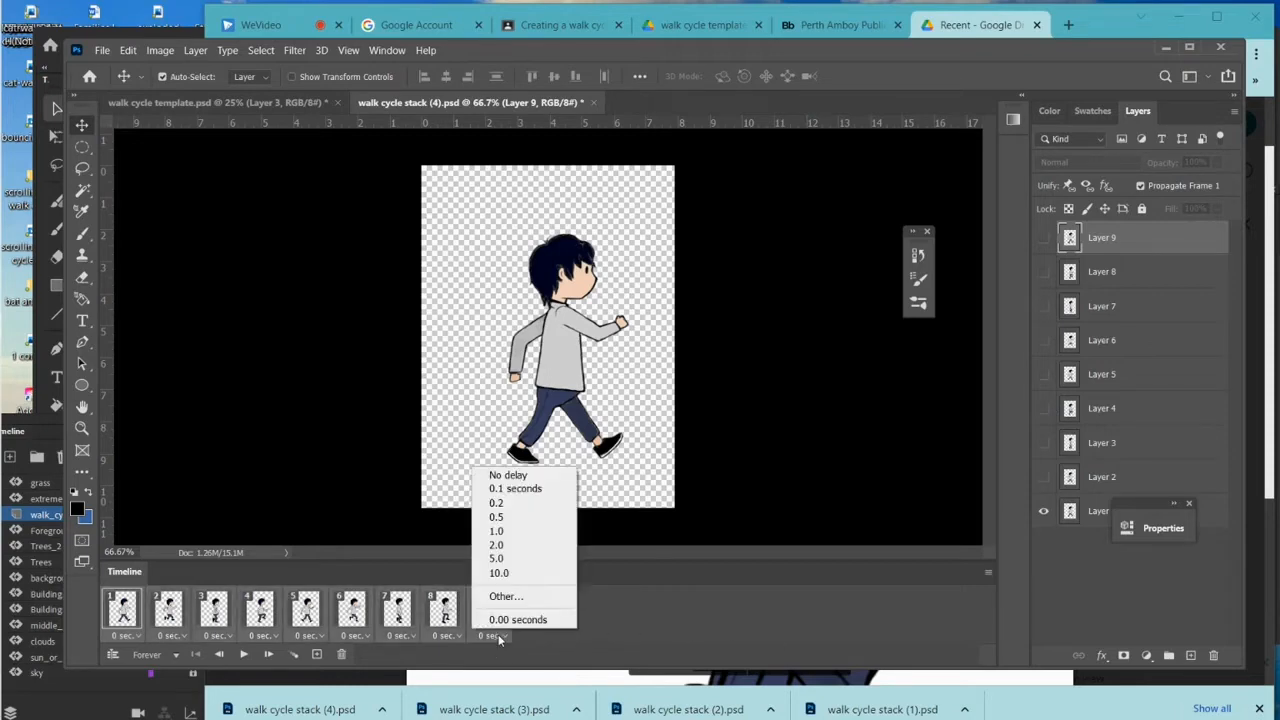
click(523, 508)
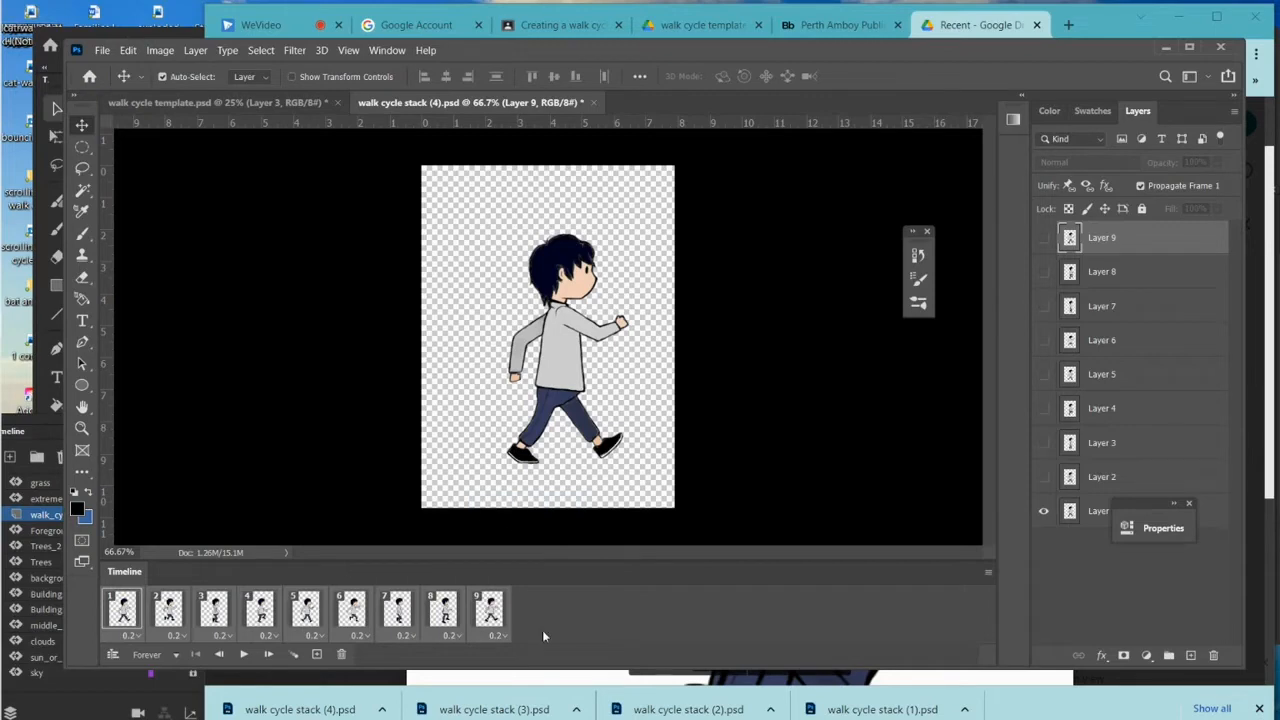
Play the walk cycle animation and stop it, and view the walk cycle template's numbered poses before returning to the stack
click(243, 654)
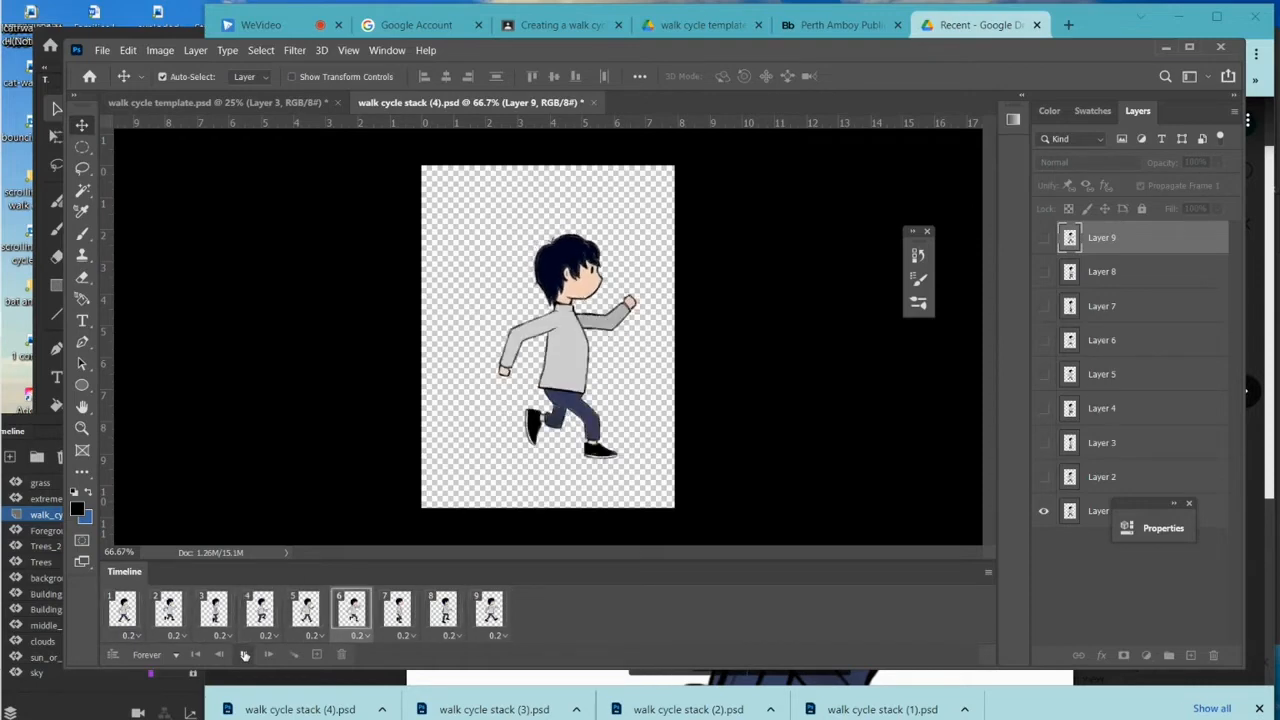
click(244, 655)
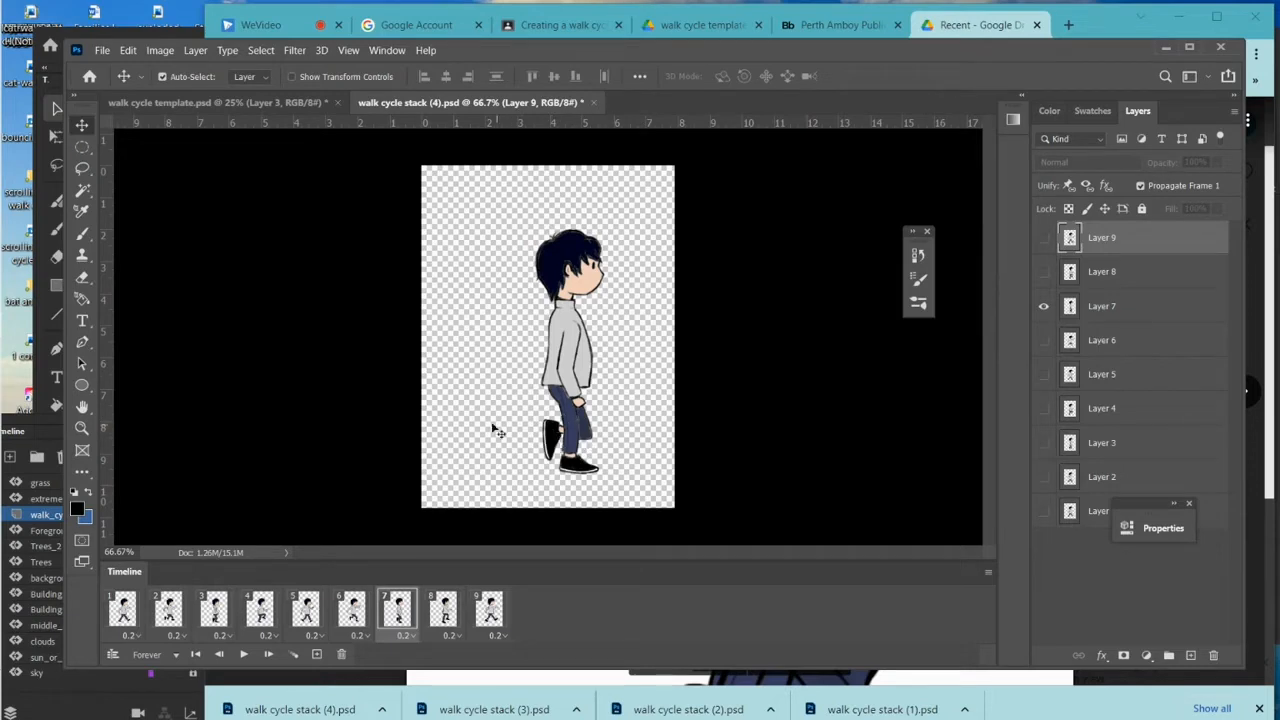
click(225, 102)
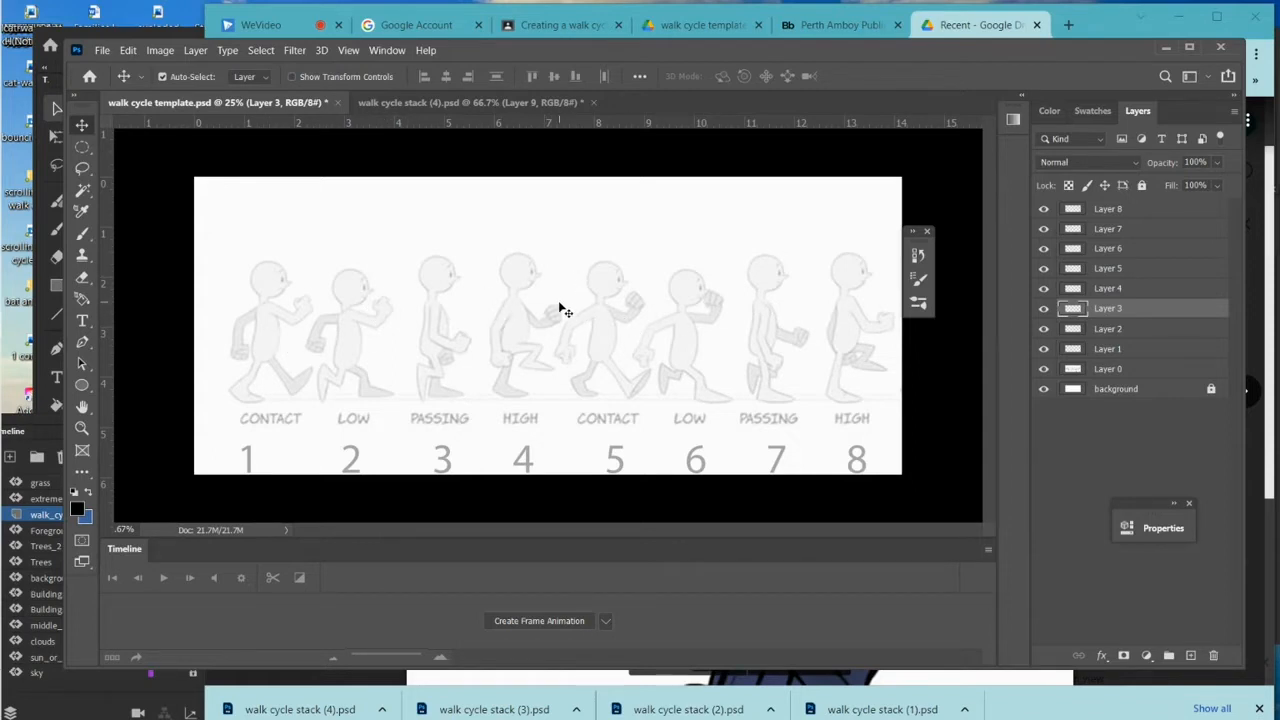
click(413, 103)
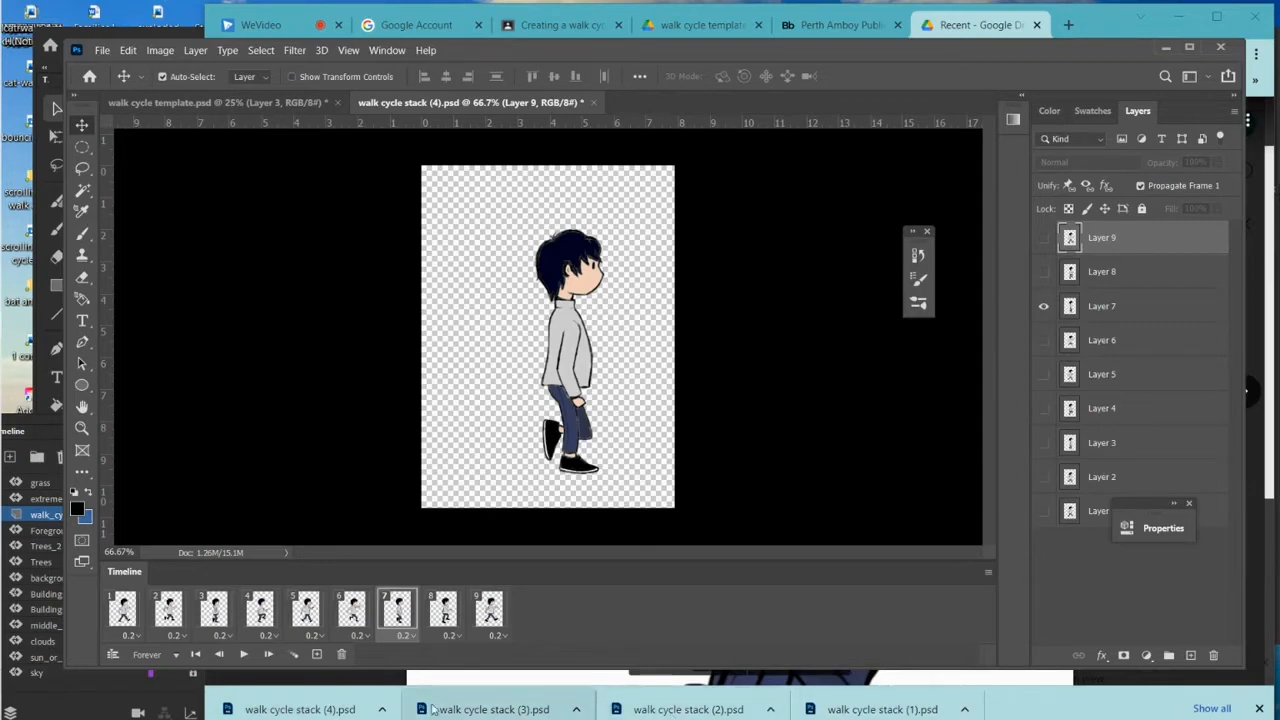
Switch to the parallax landscape scrolling backdrop in Animate, and scrub its opening frames, returning to frame 1
click(369, 682)
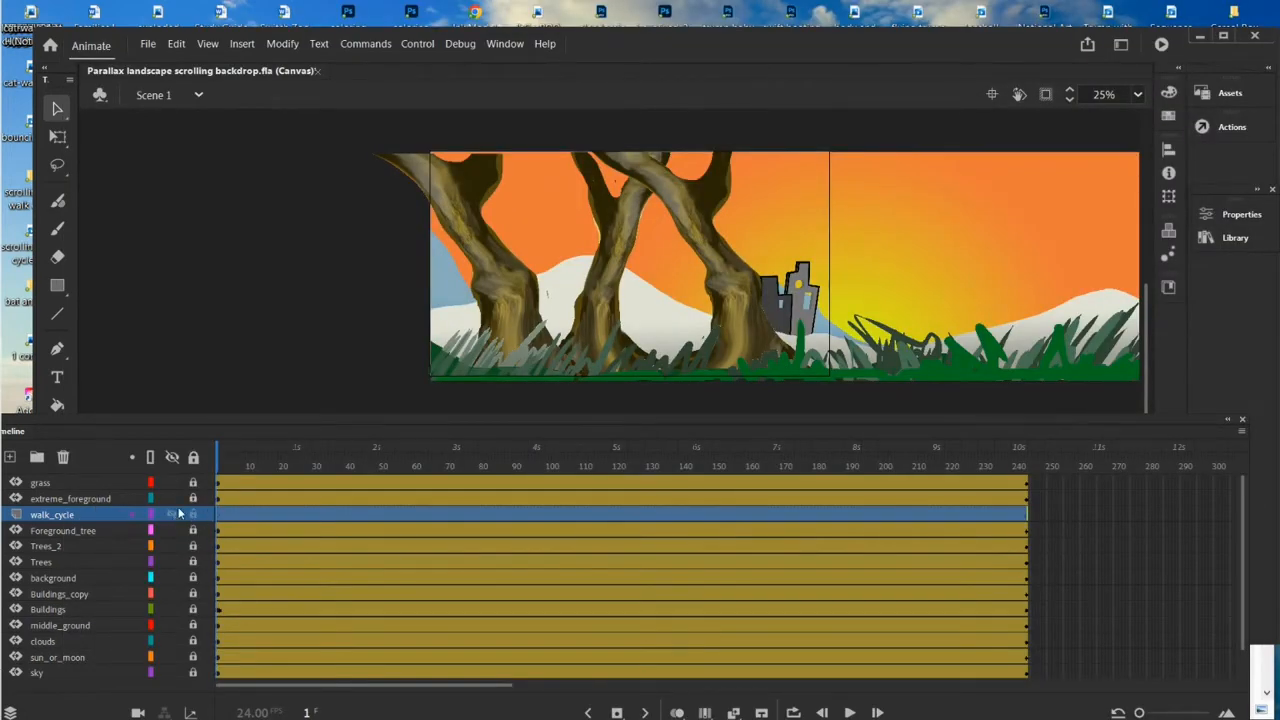
click(240, 462)
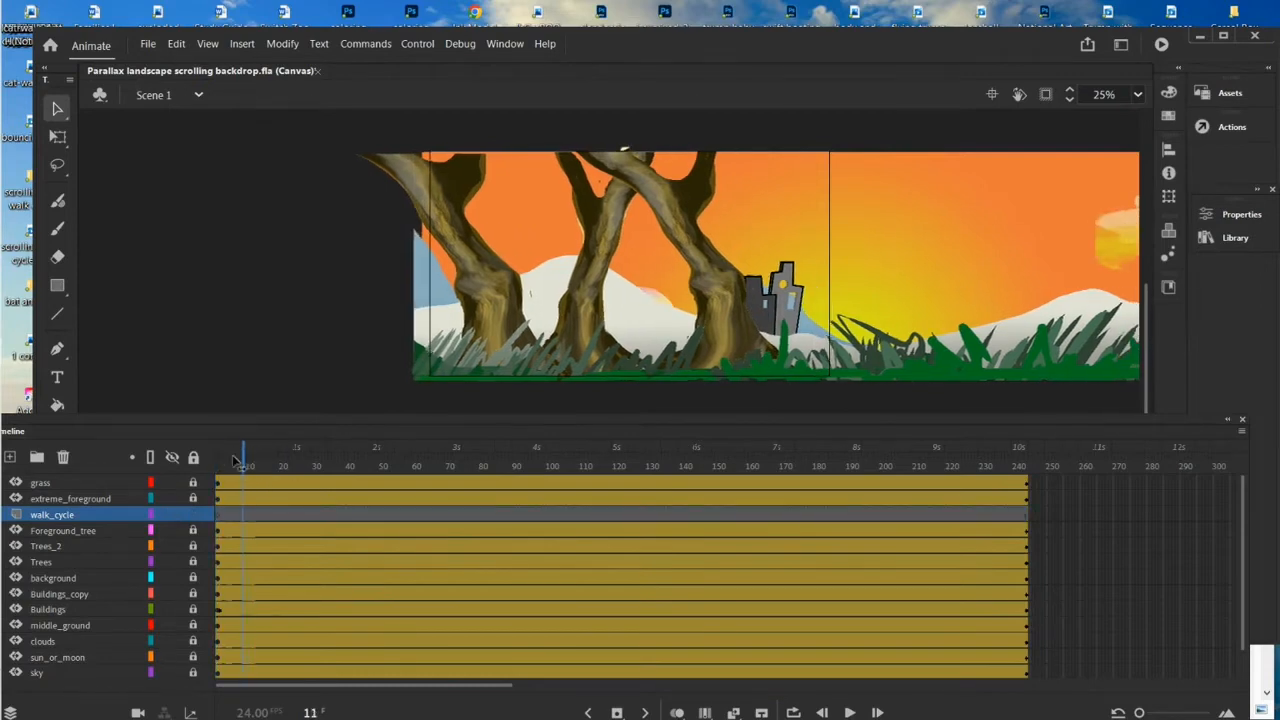
drag(236, 460, 213, 460)
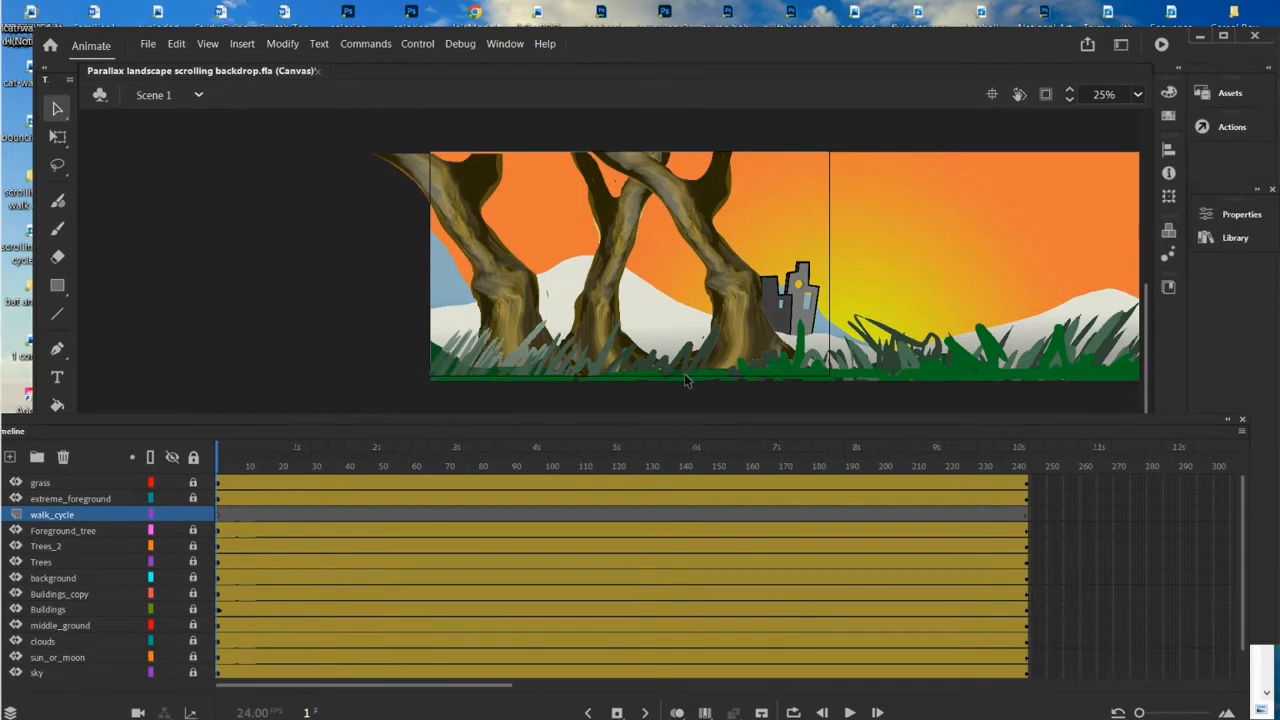
Create a new symbol of type Graphic named Walking plant monster
click(244, 46)
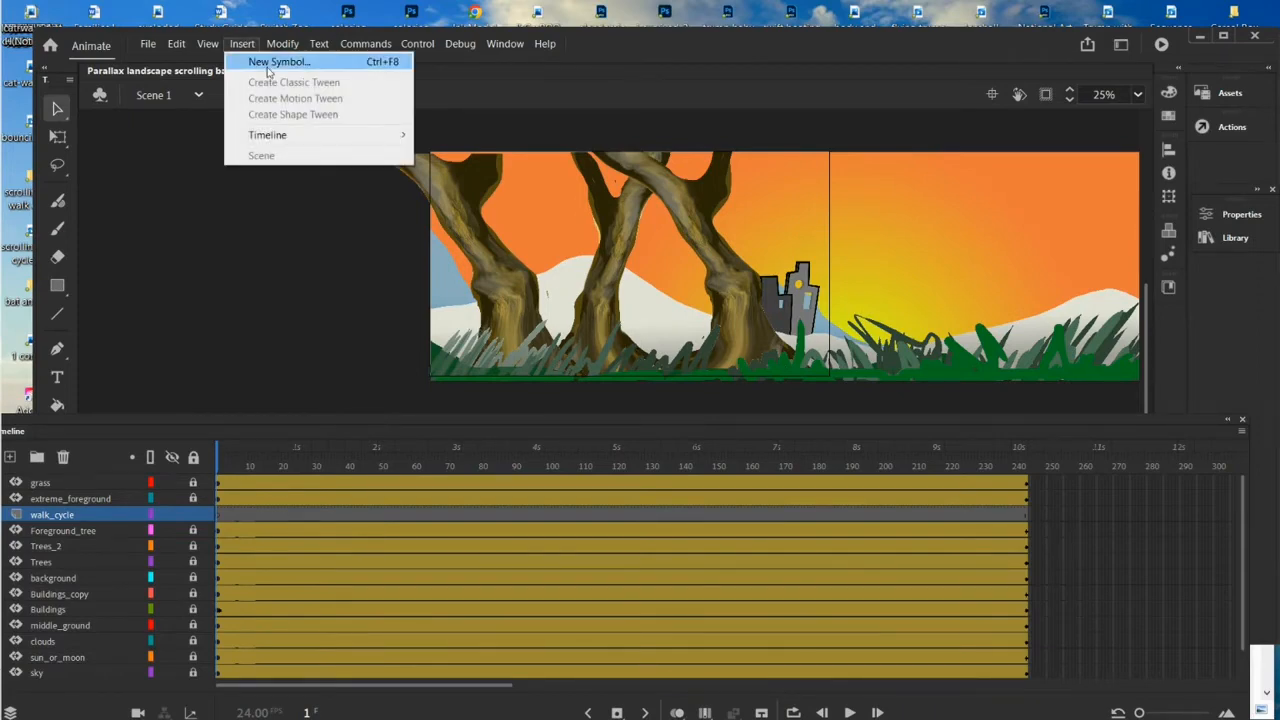
click(268, 66)
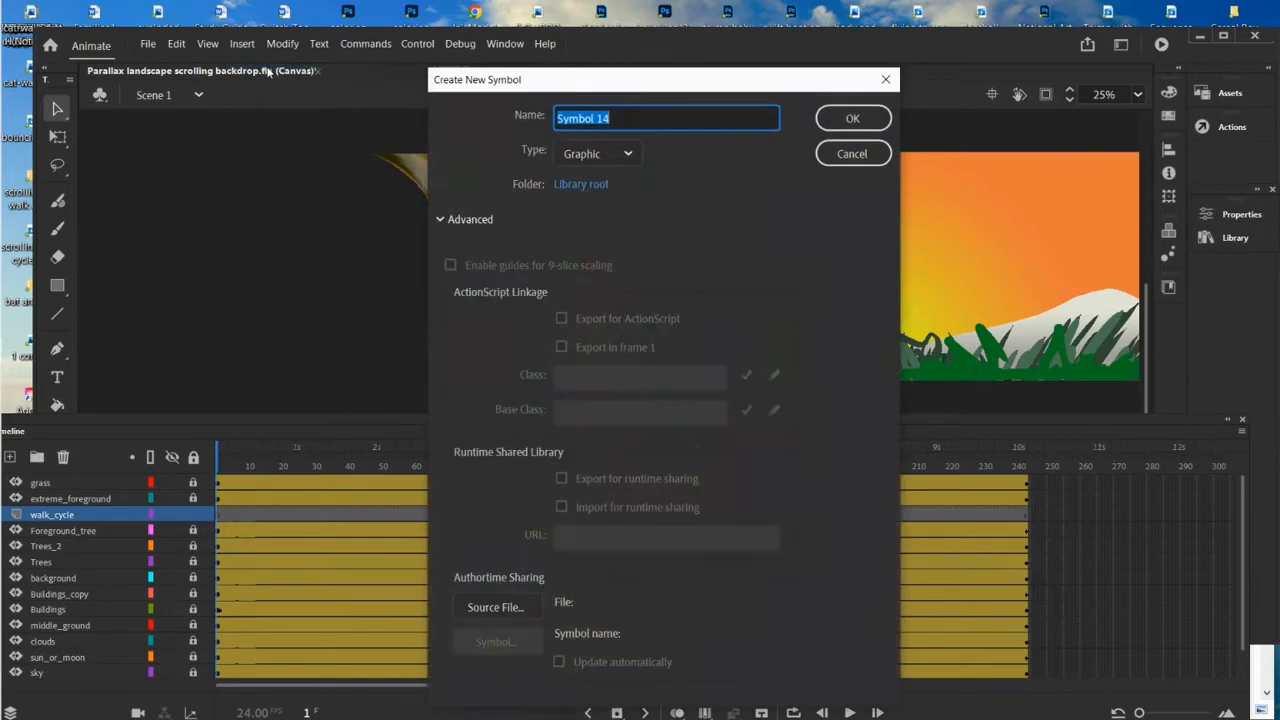
click(614, 156)
click(615, 185)
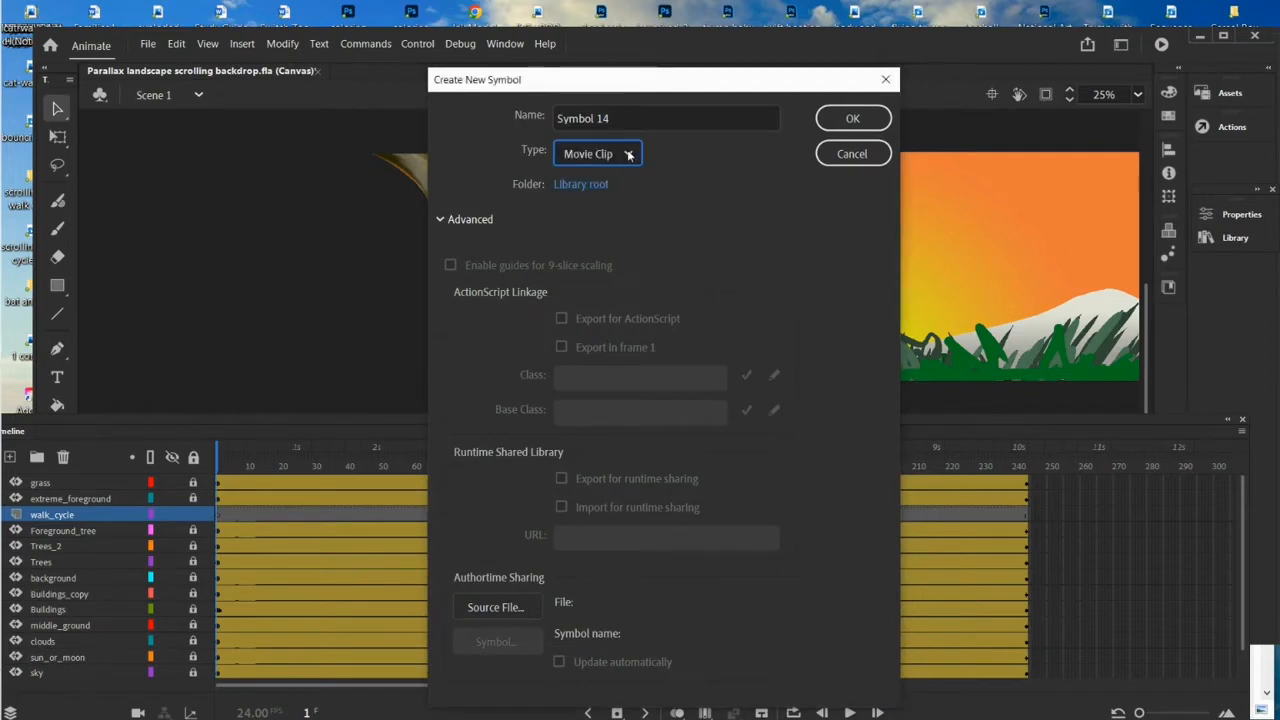
click(625, 160)
click(598, 232)
drag(624, 117, 534, 111)
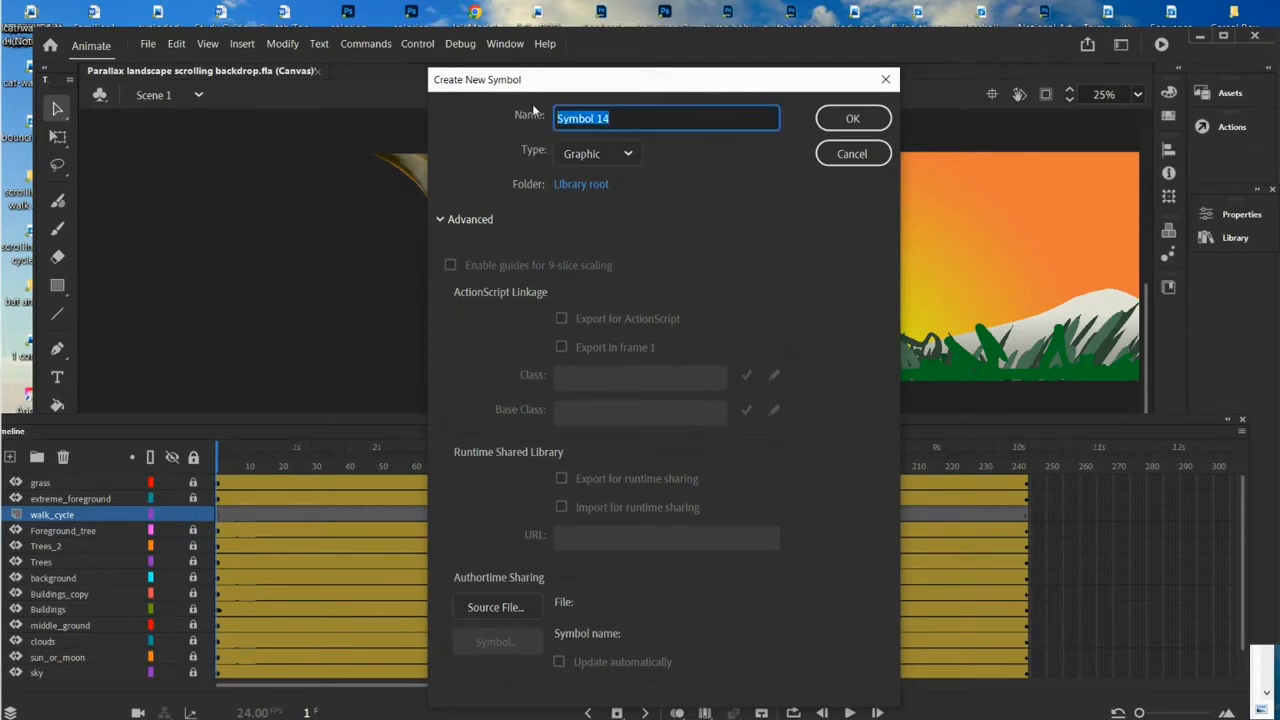
text(Walking pla)
text(nt )
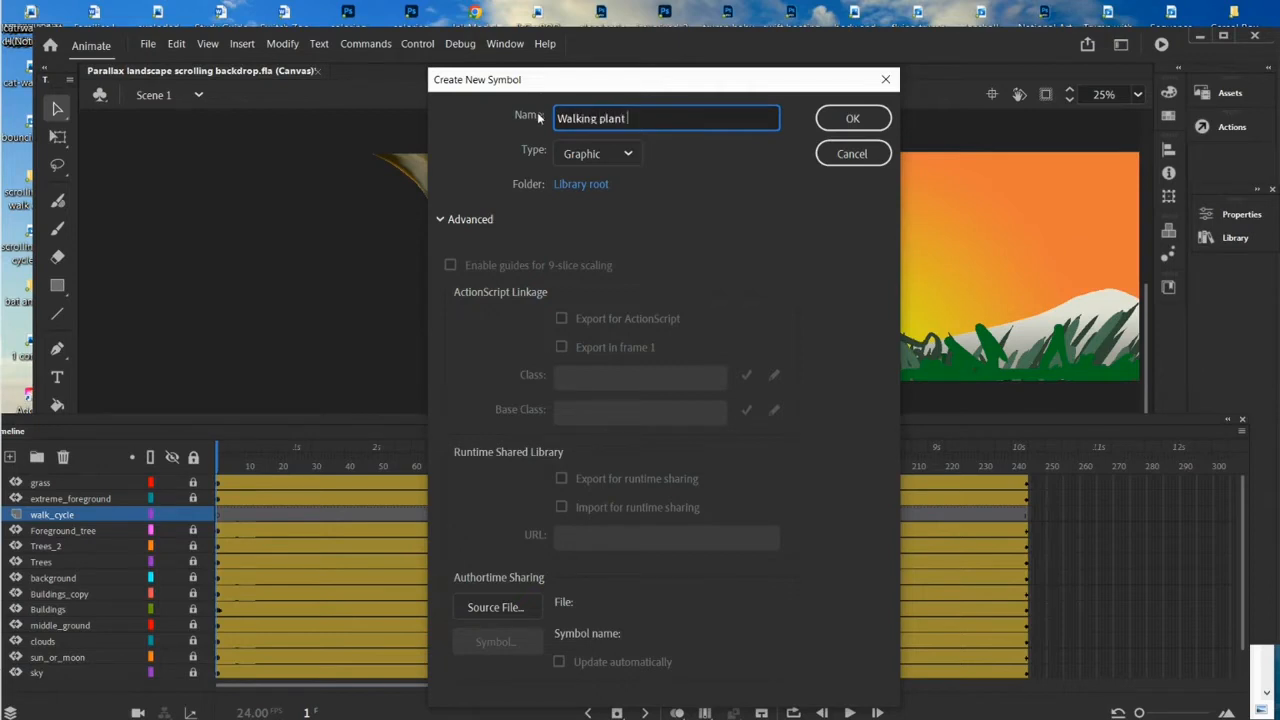
text(monster)
click(878, 122)
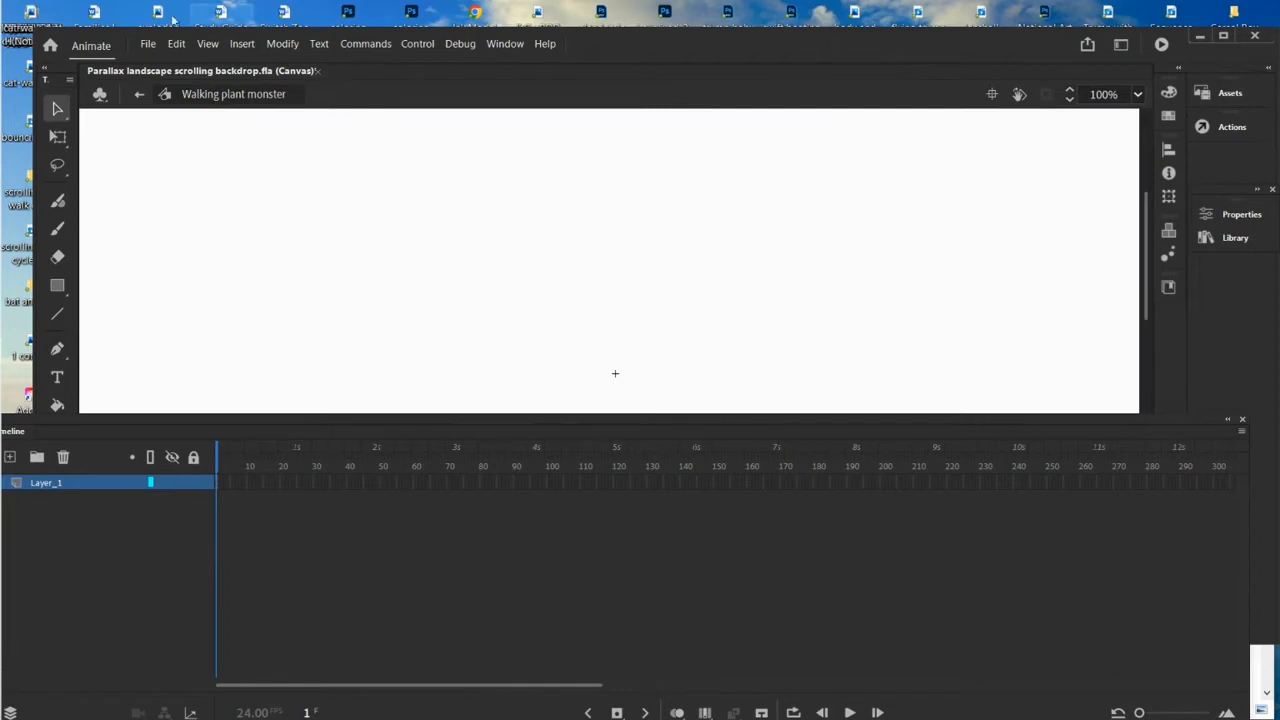
click(147, 42)
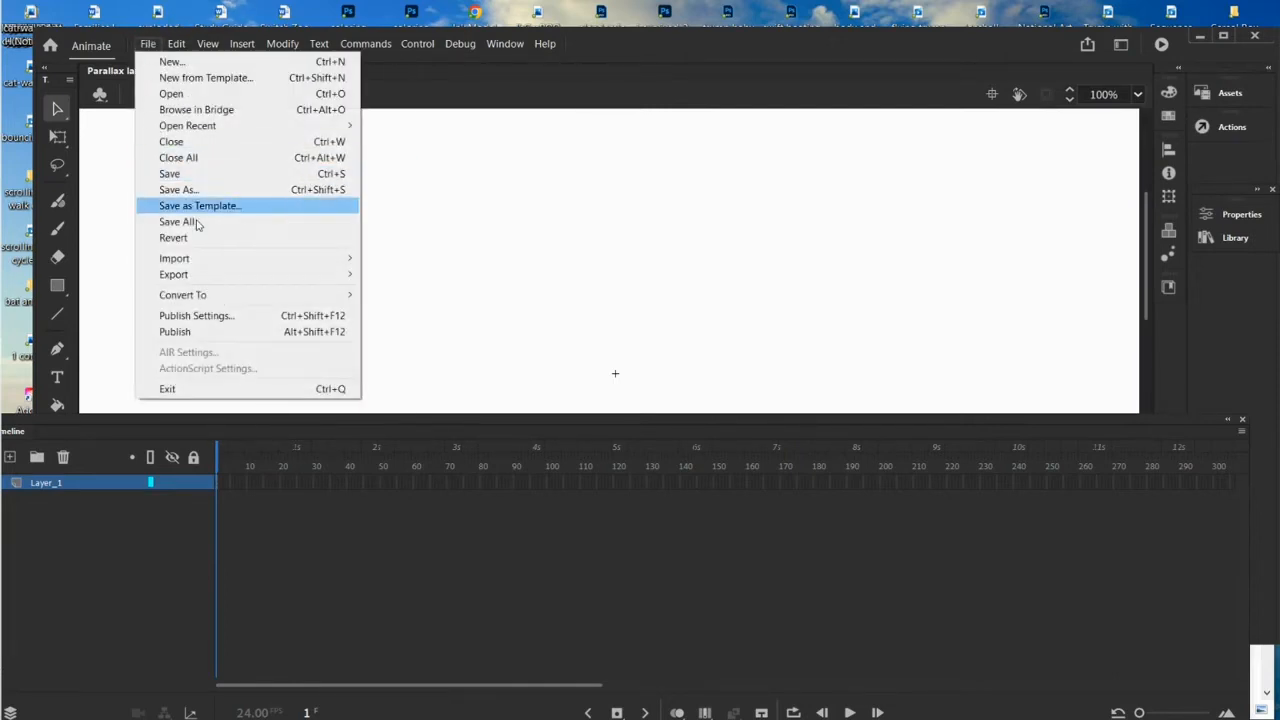
mouse_move(355, 262)
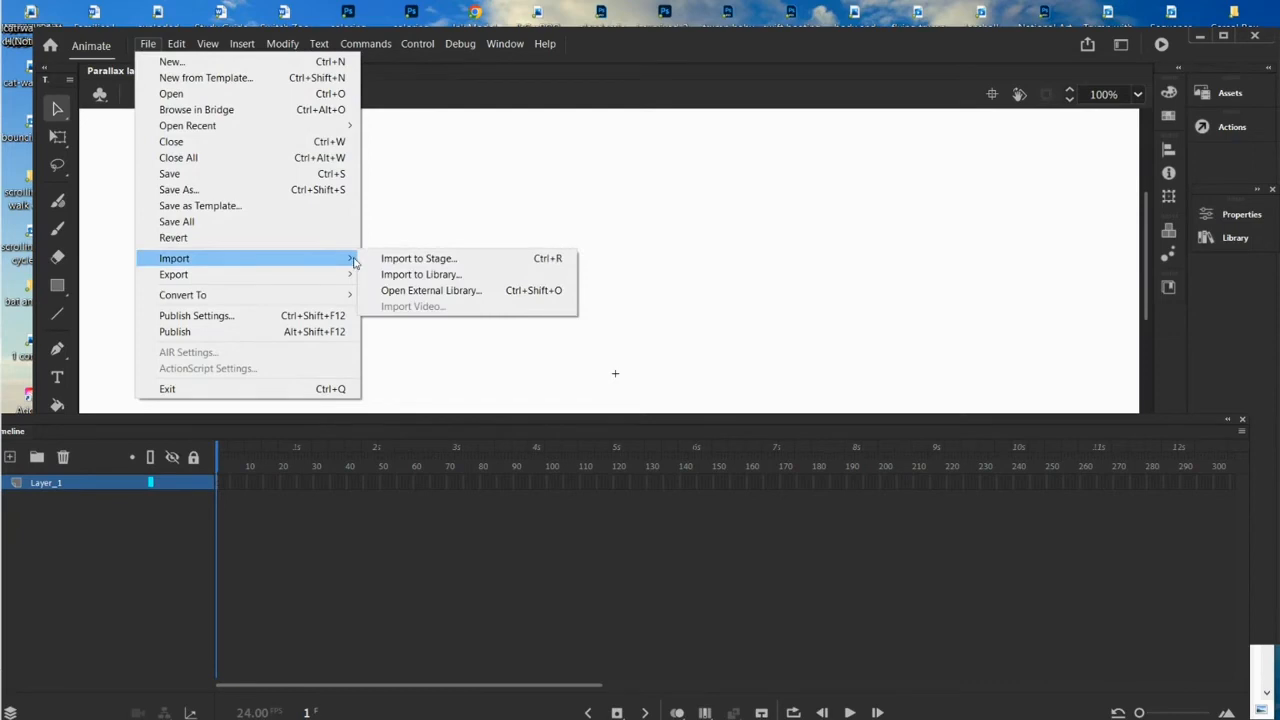
click(414, 262)
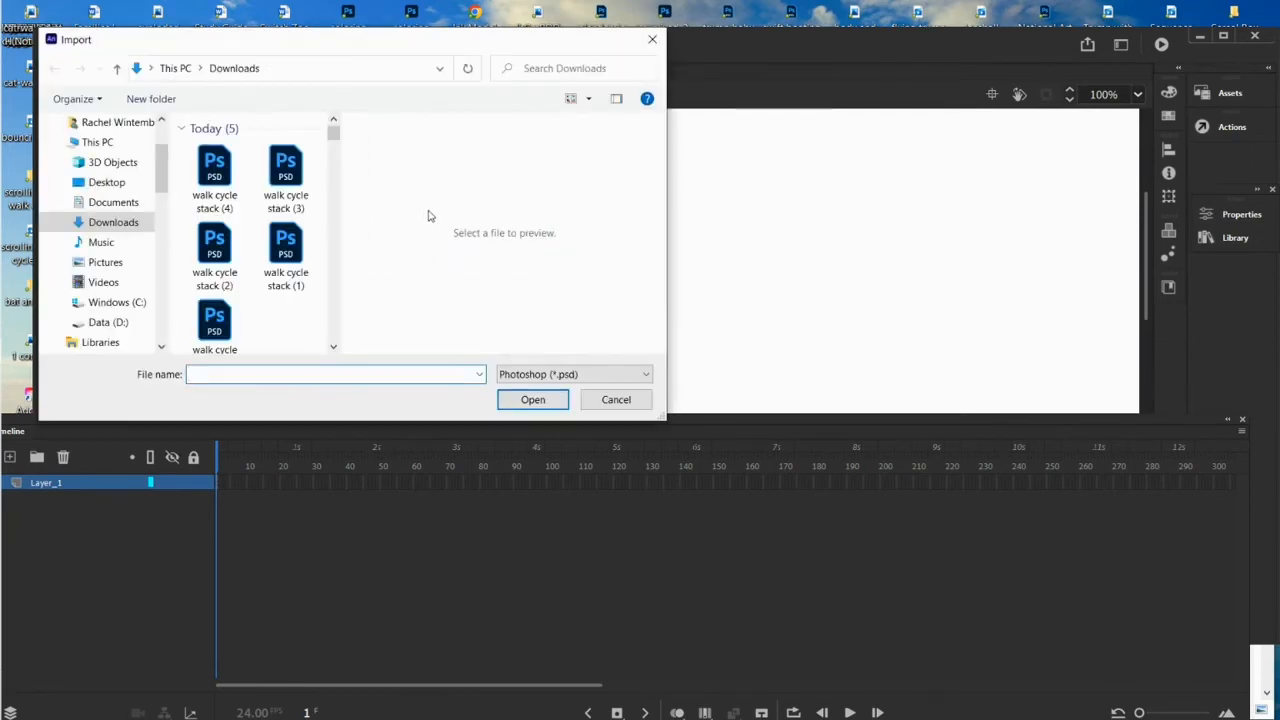
click(215, 188)
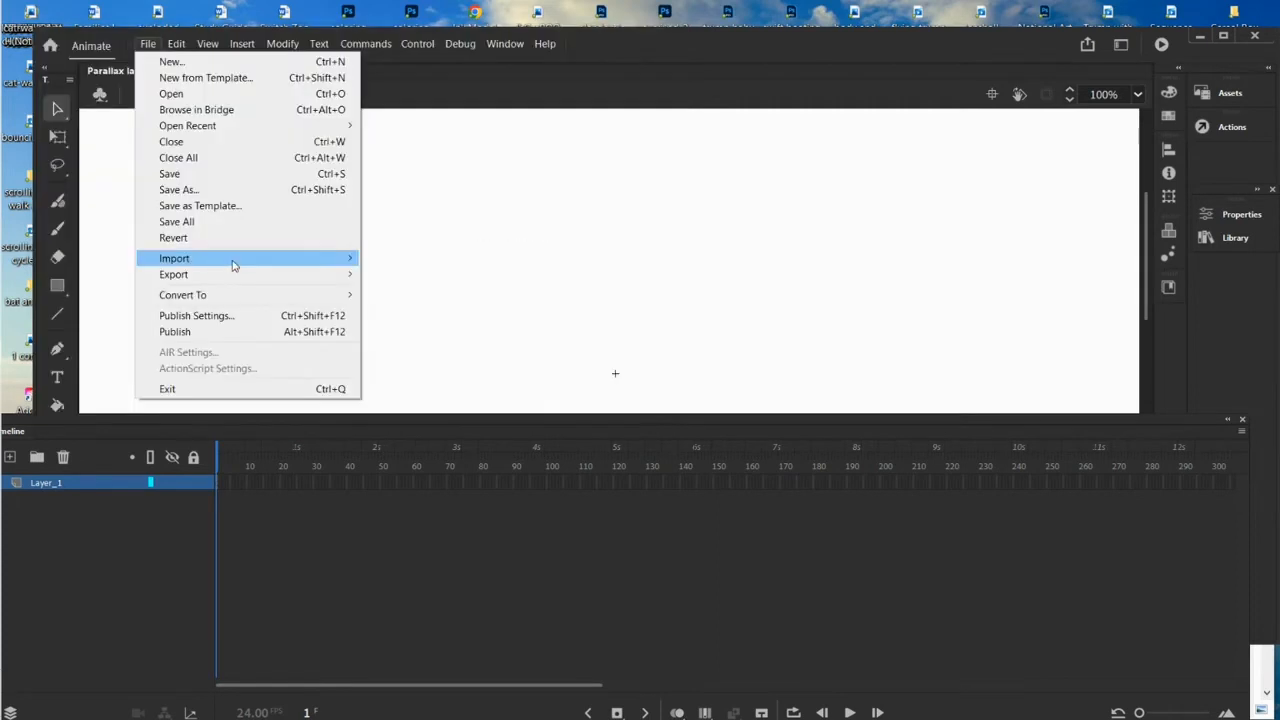
Choose walk cycle stack (1).psd from Downloads to import onto the symbol's stage
mouse_move(336, 260)
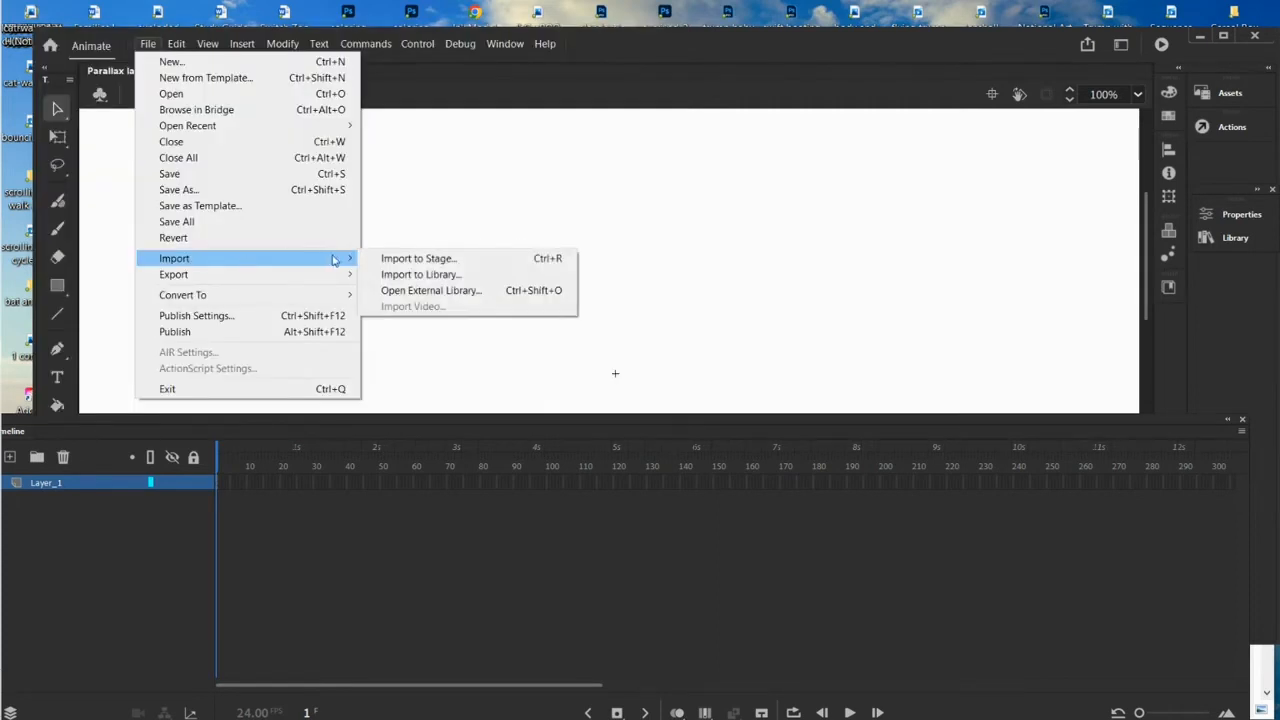
click(440, 258)
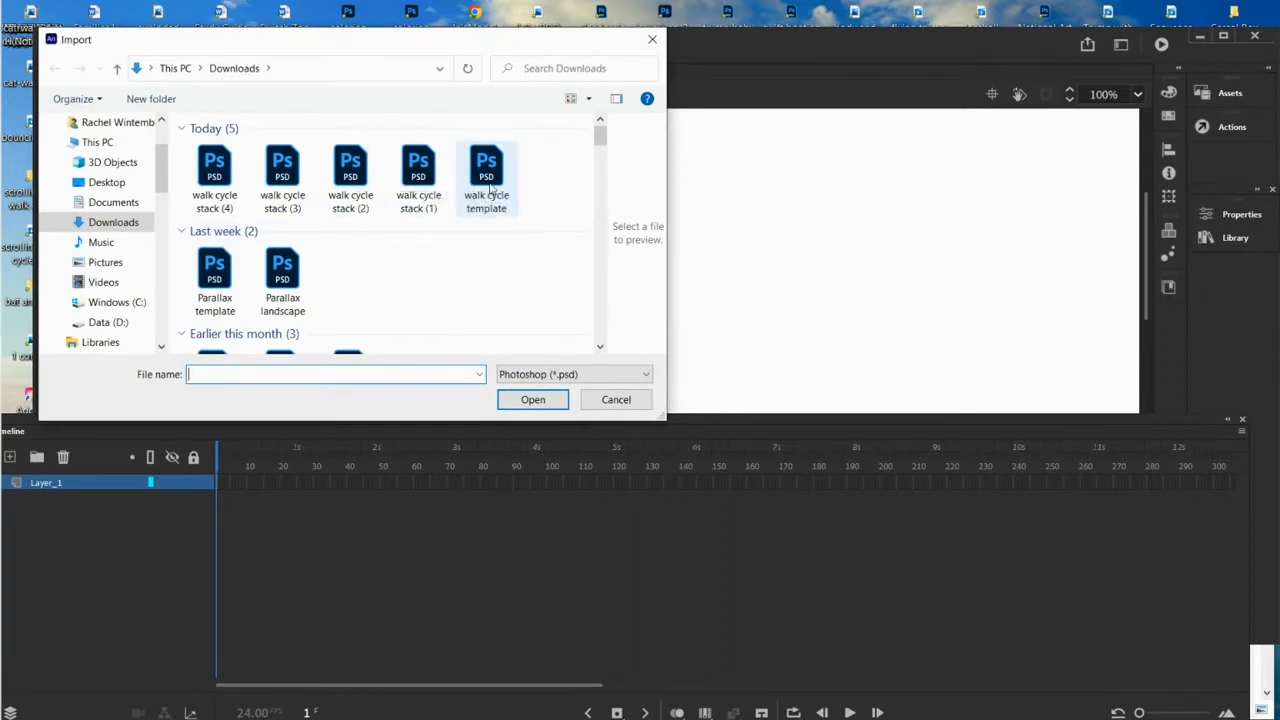
click(416, 188)
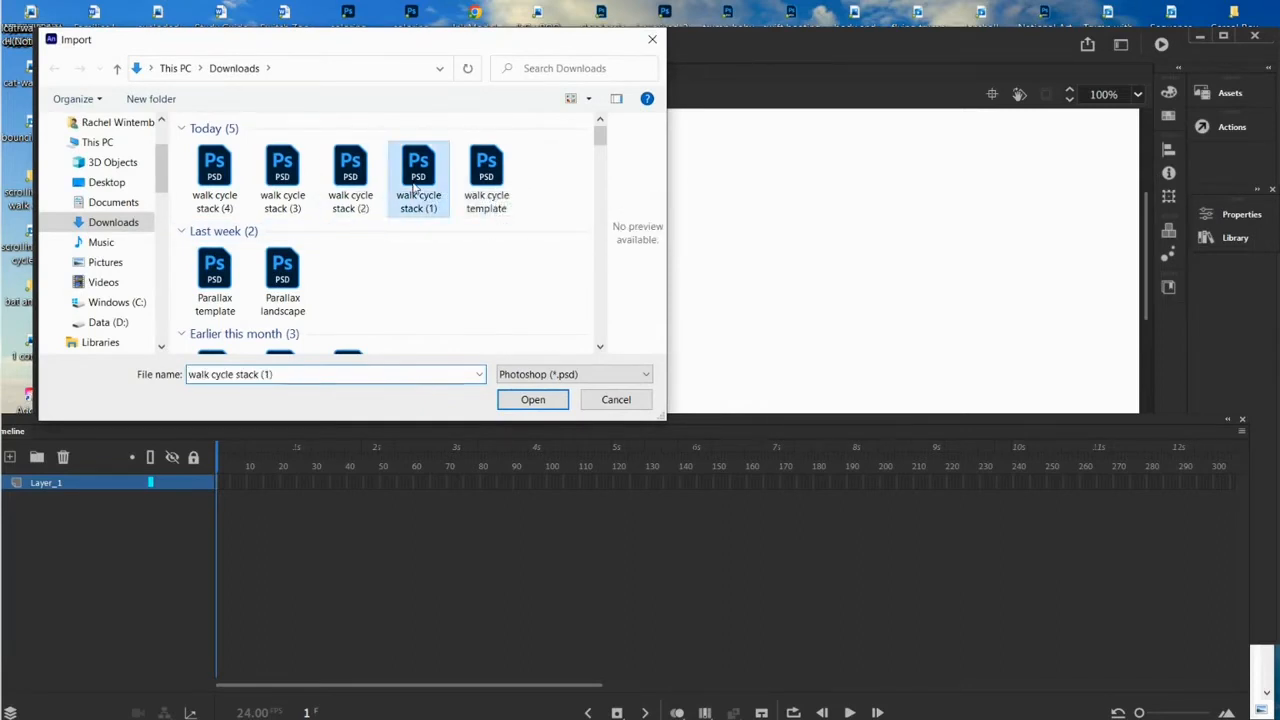
double_click(415, 184)
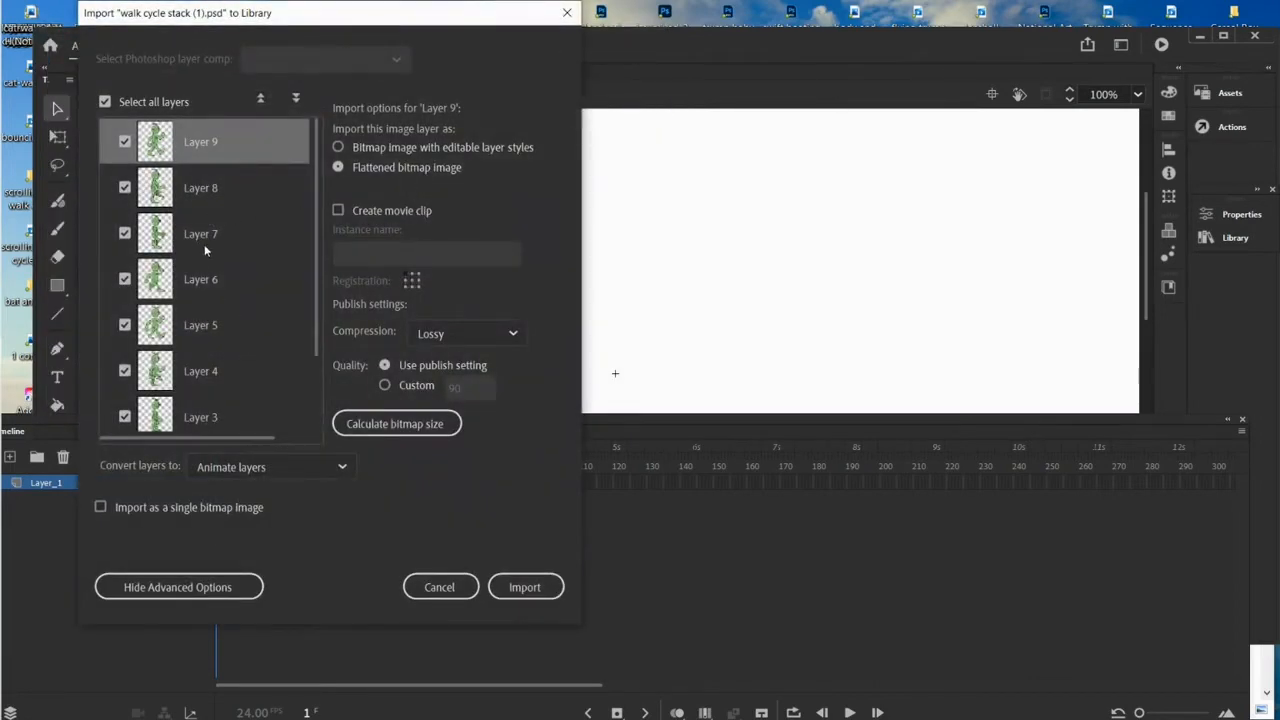
click(104, 102)
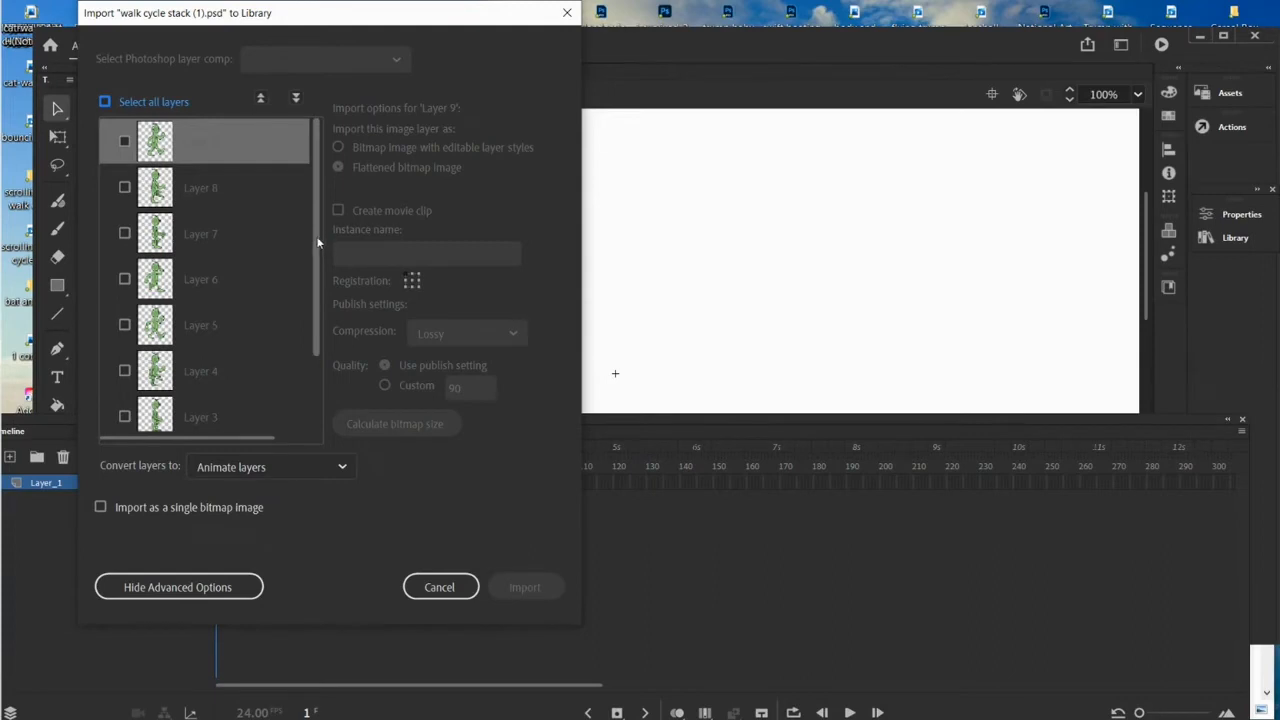
drag(319, 231, 310, 338)
scroll(304, 240, up, 3)
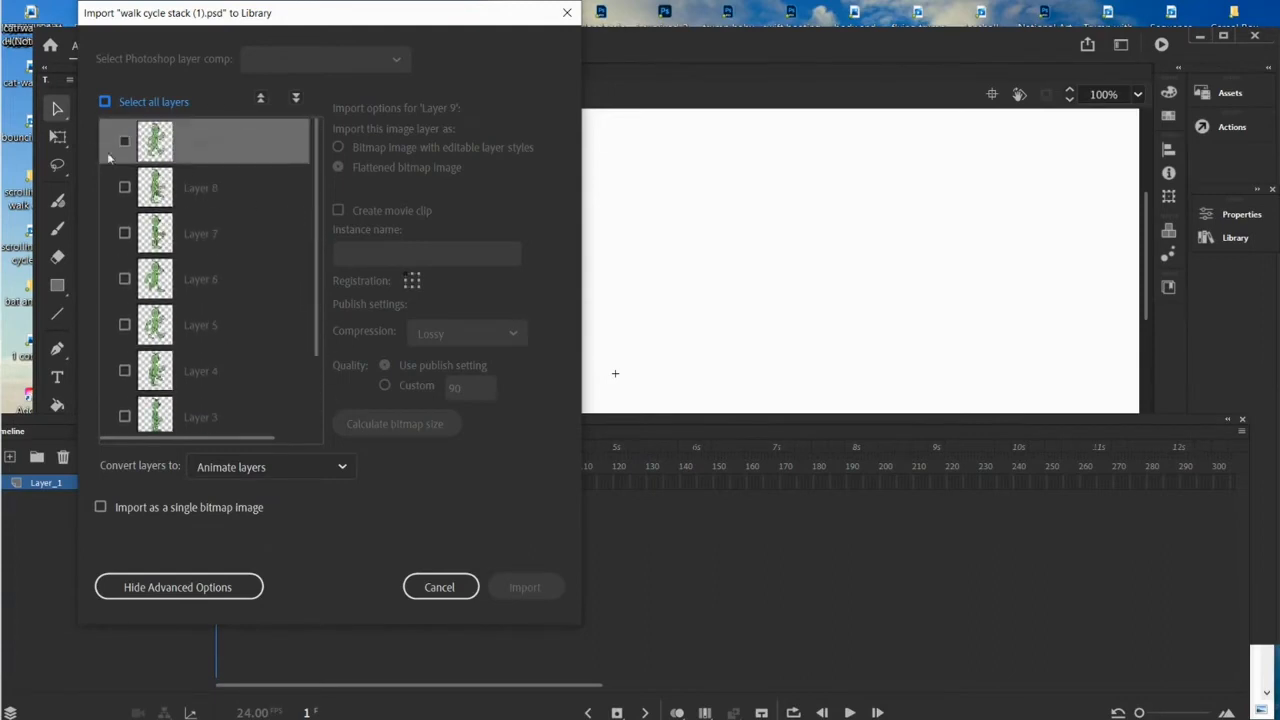
click(105, 102)
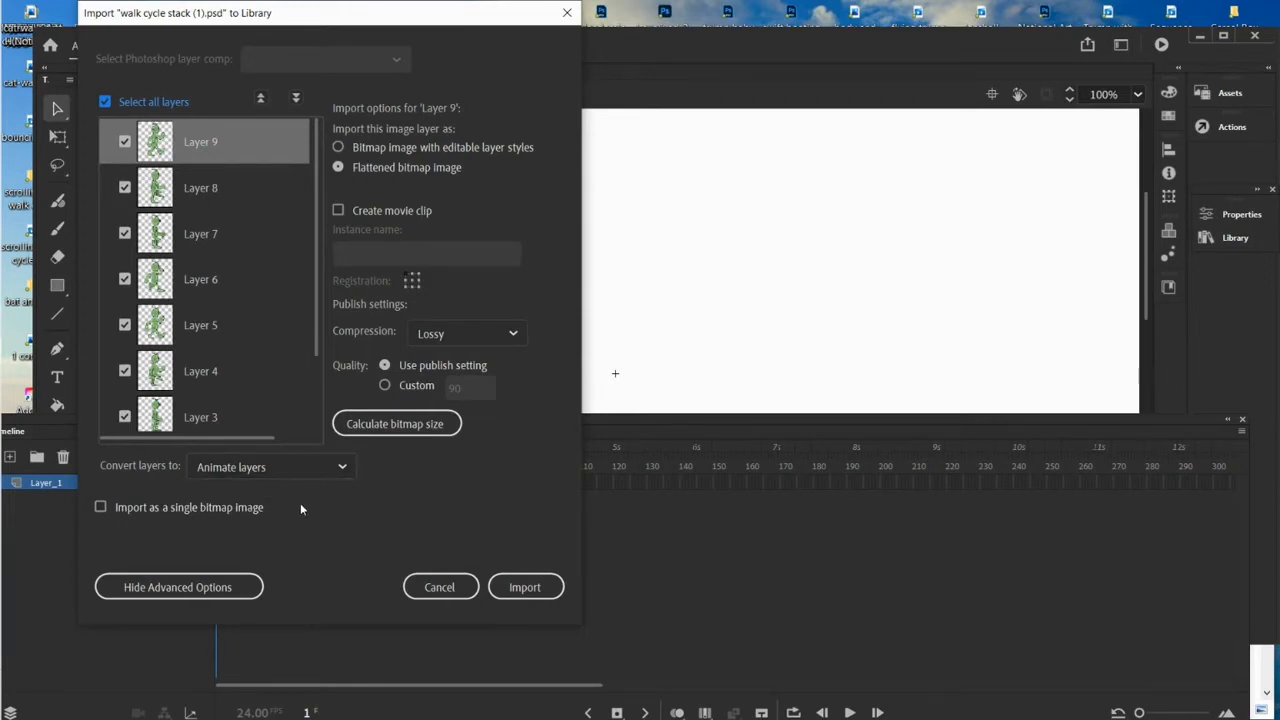
Convert the layers to keyframes and import all layers of the walk cycle stack
click(343, 468)
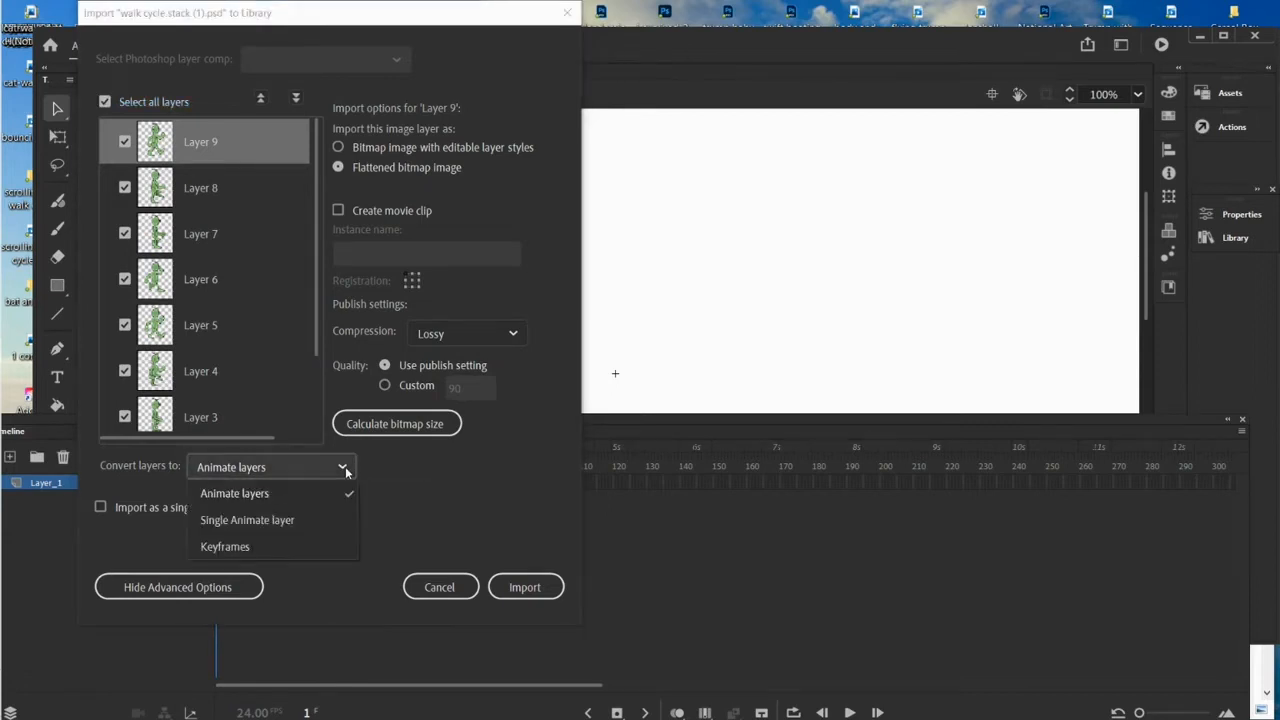
click(253, 549)
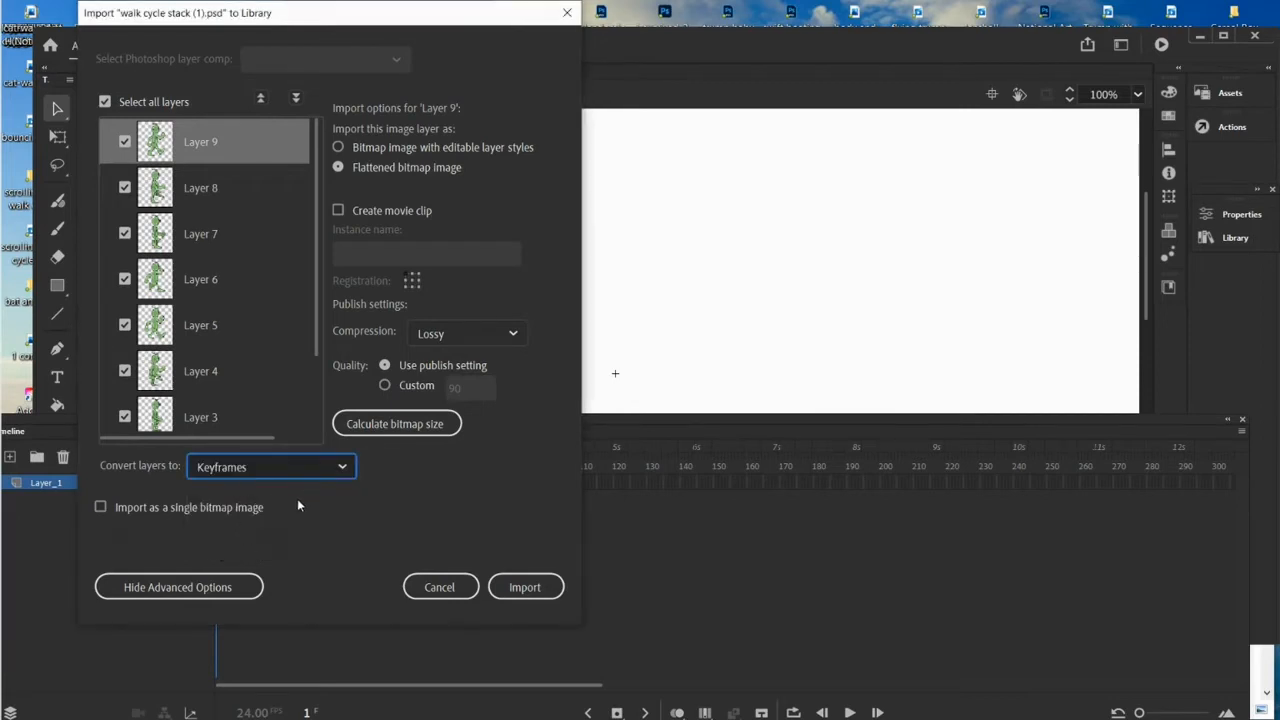
click(530, 590)
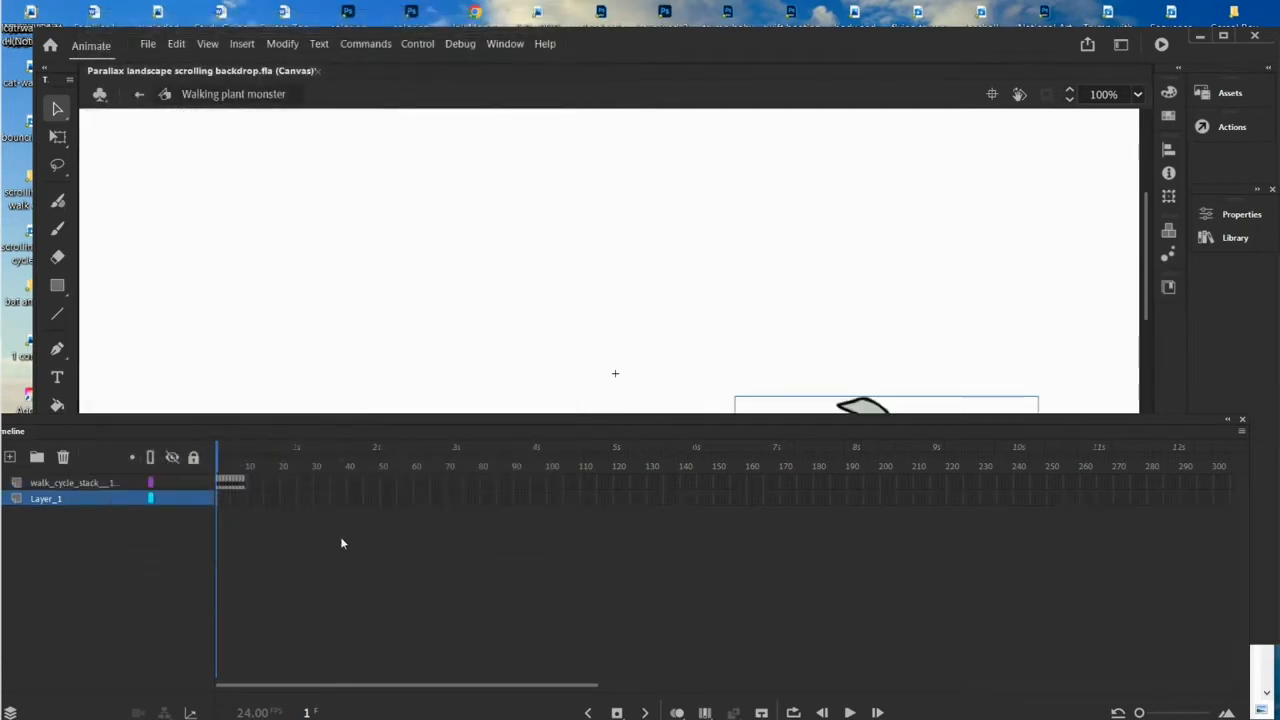
Copy all imported walk cycle keyframes and paste them directly after the last frame on the same layer
click(248, 490)
drag(246, 490, 204, 483)
click(204, 480)
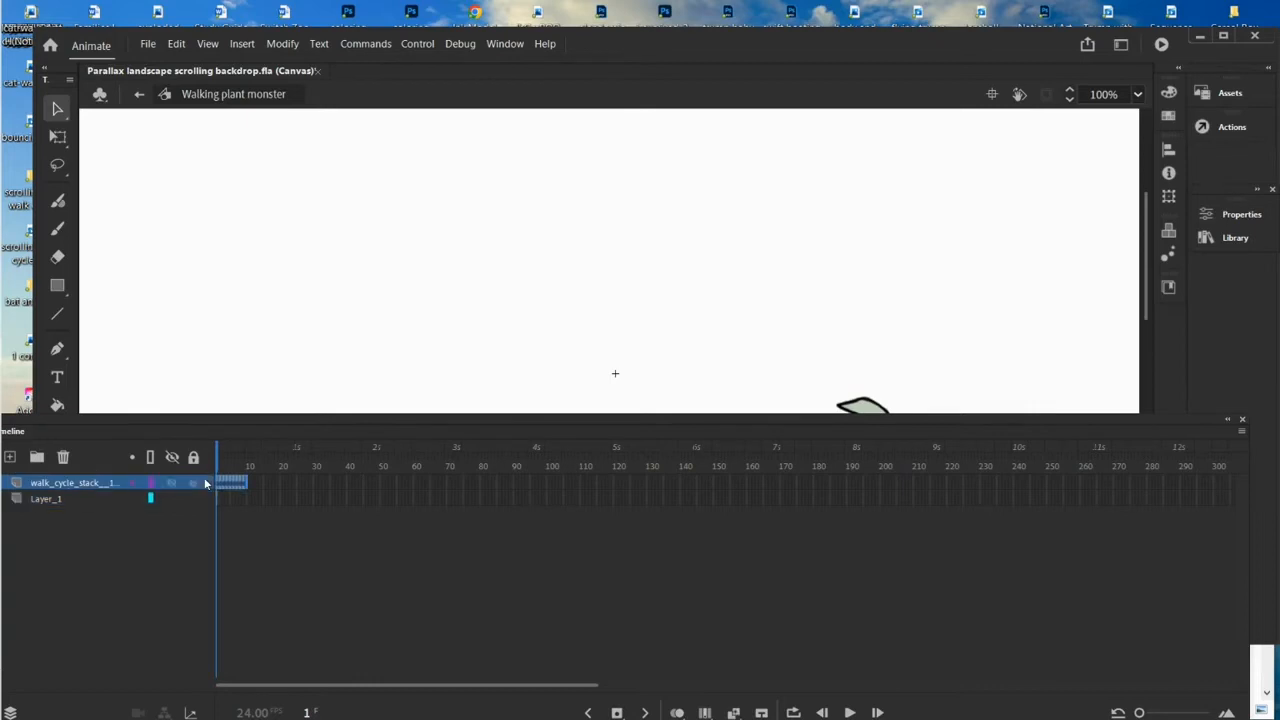
click(249, 488)
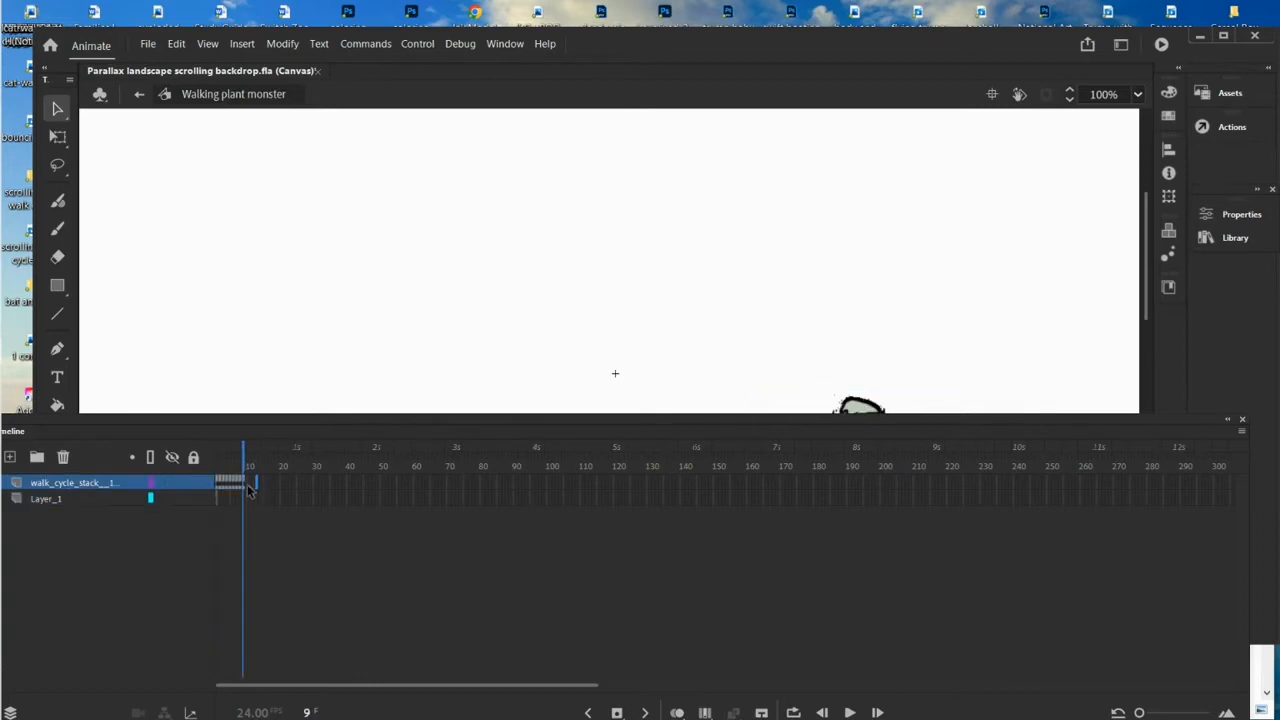
drag(248, 490, 198, 483)
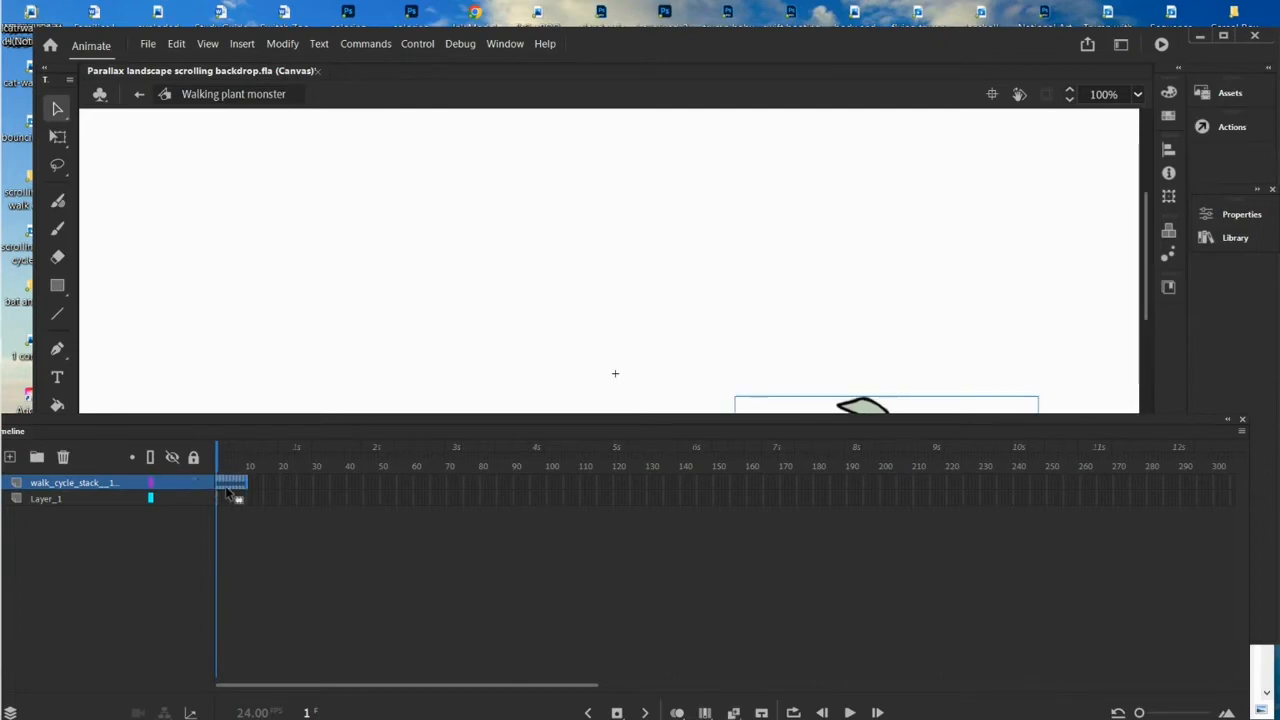
right_click(238, 482)
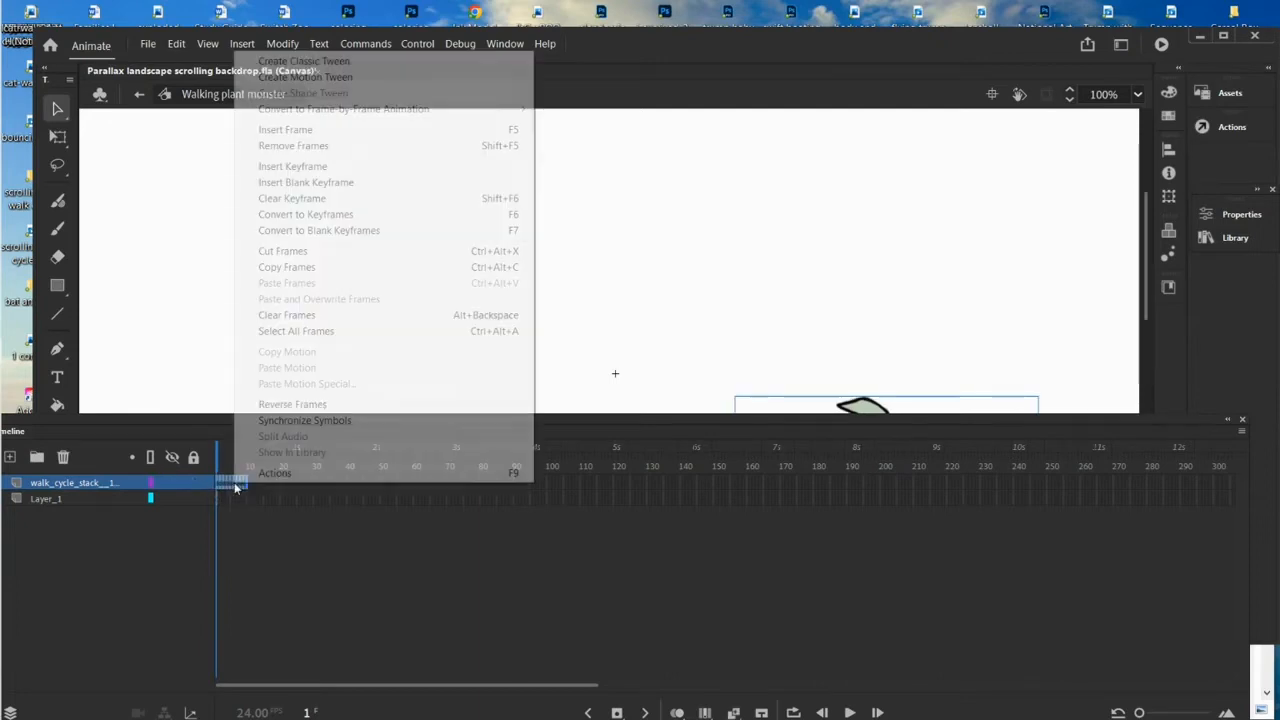
click(288, 268)
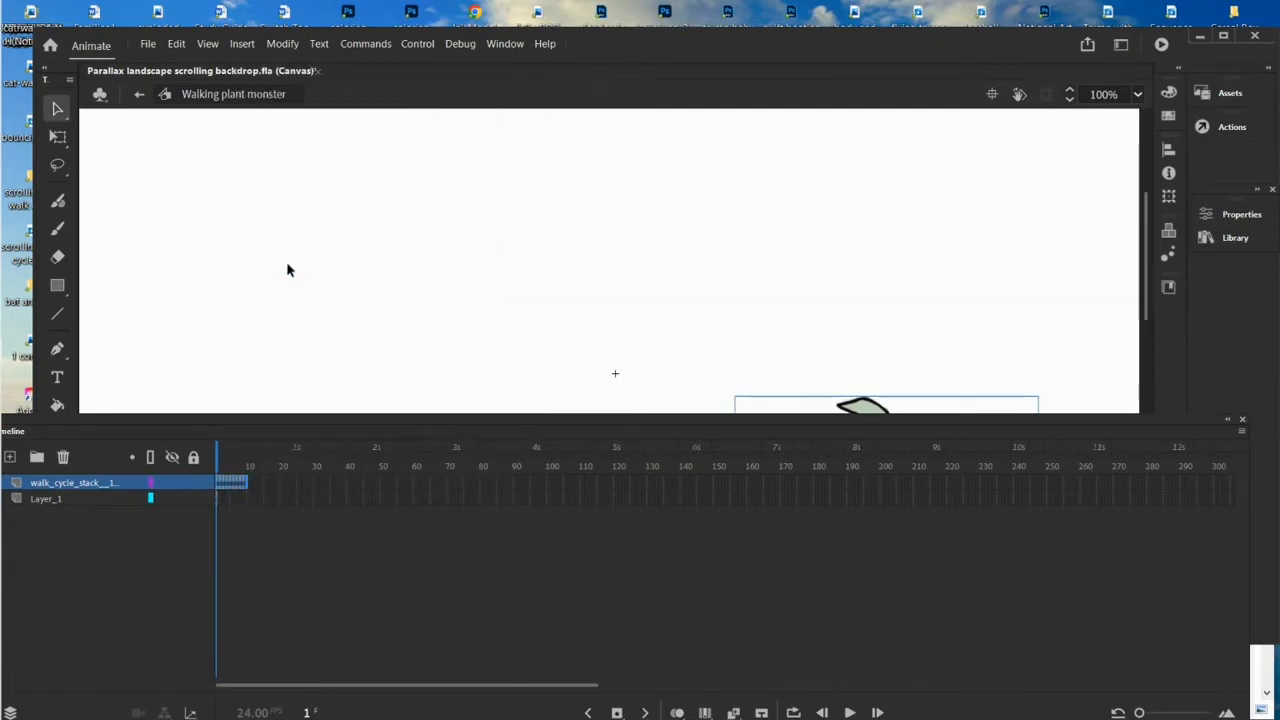
click(246, 488)
right_click(246, 488)
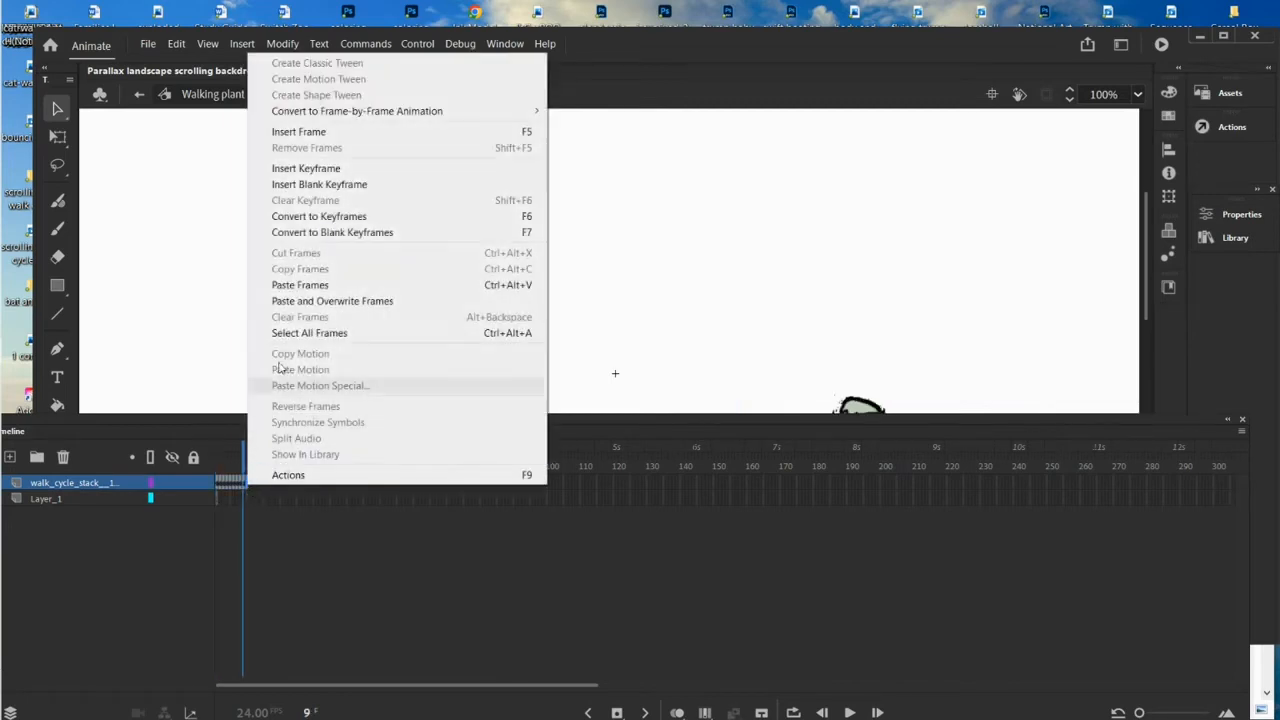
click(318, 288)
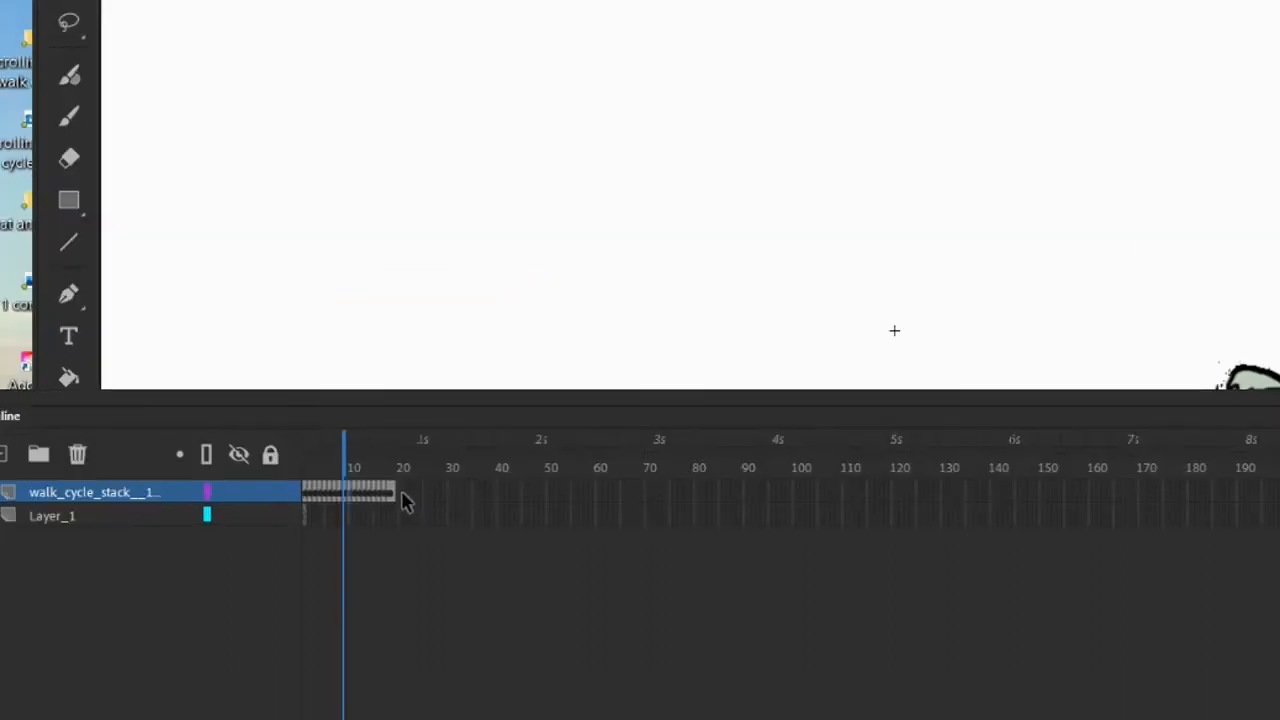
Copy the doubled run of walk cycle frames and paste it at the end of the walk cycle stack layer
drag(398, 500, 300, 488)
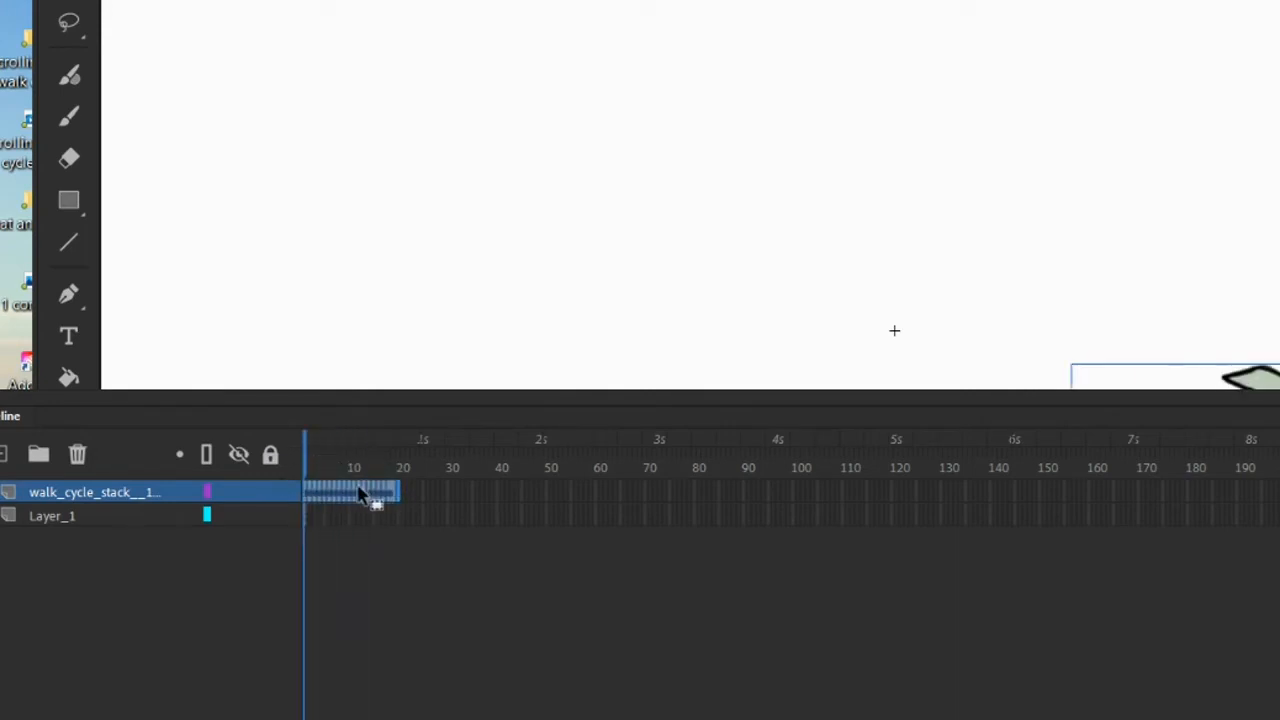
right_click(372, 497)
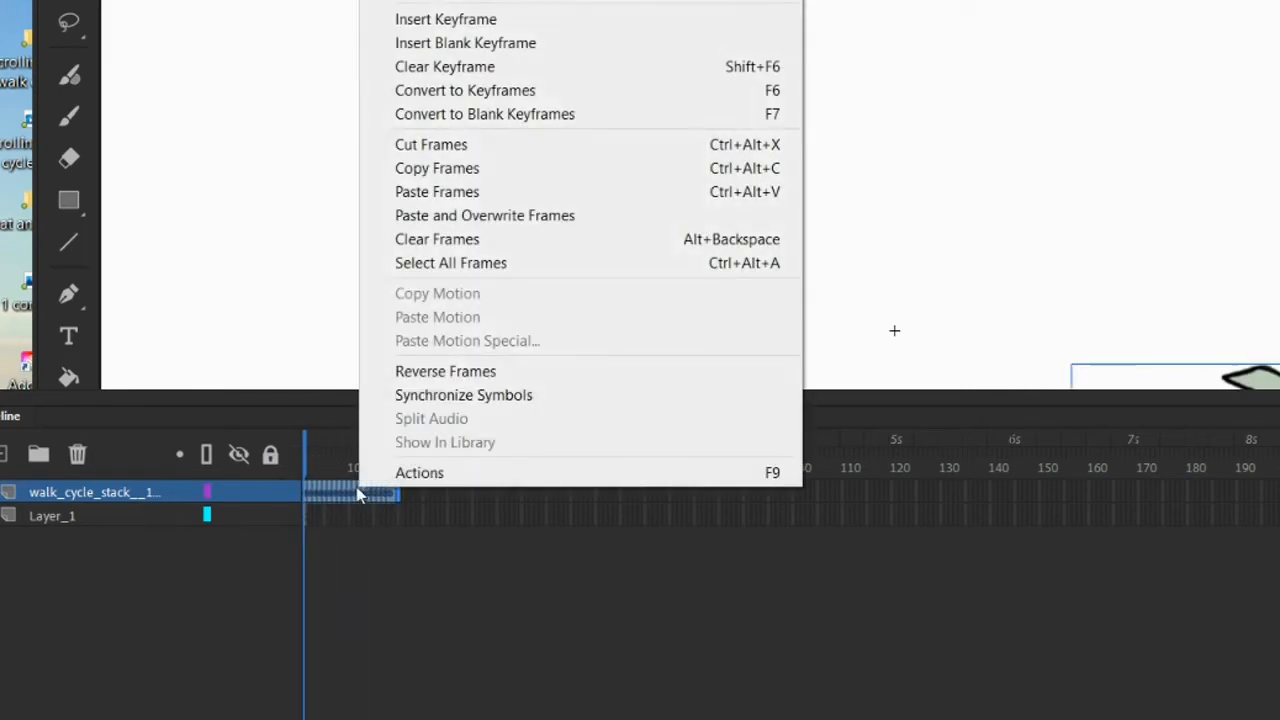
click(423, 170)
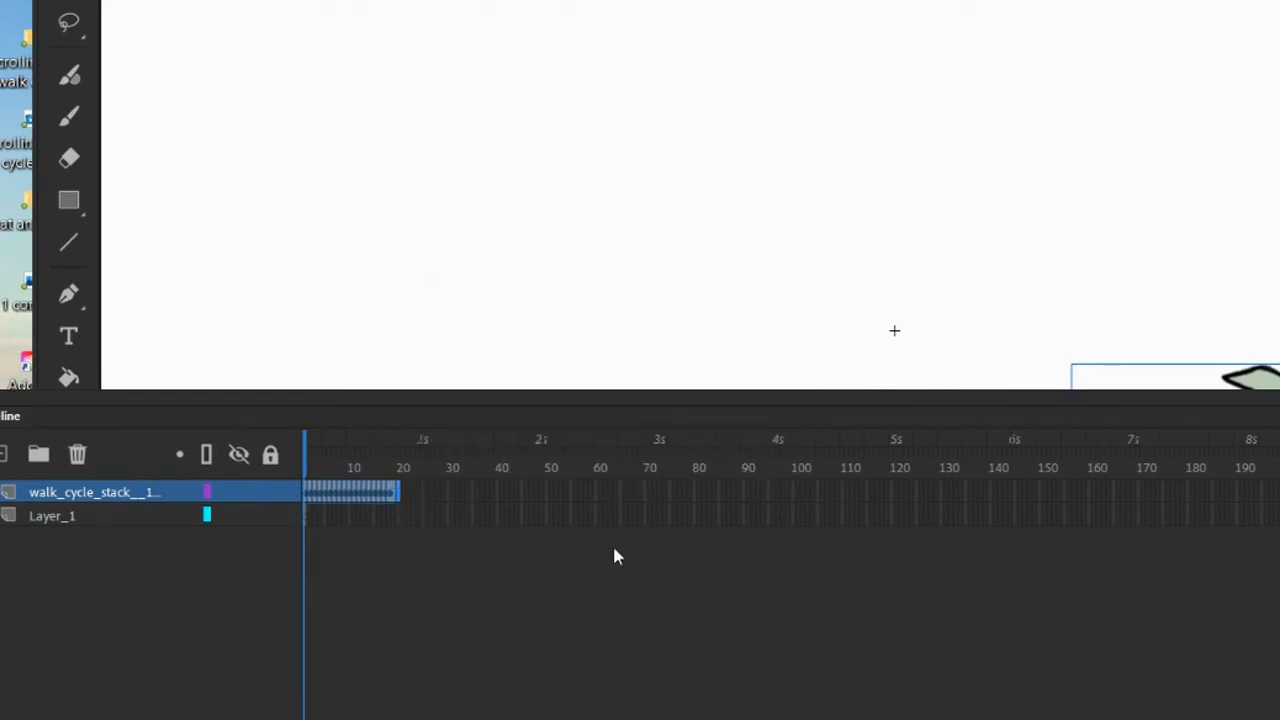
click(397, 503)
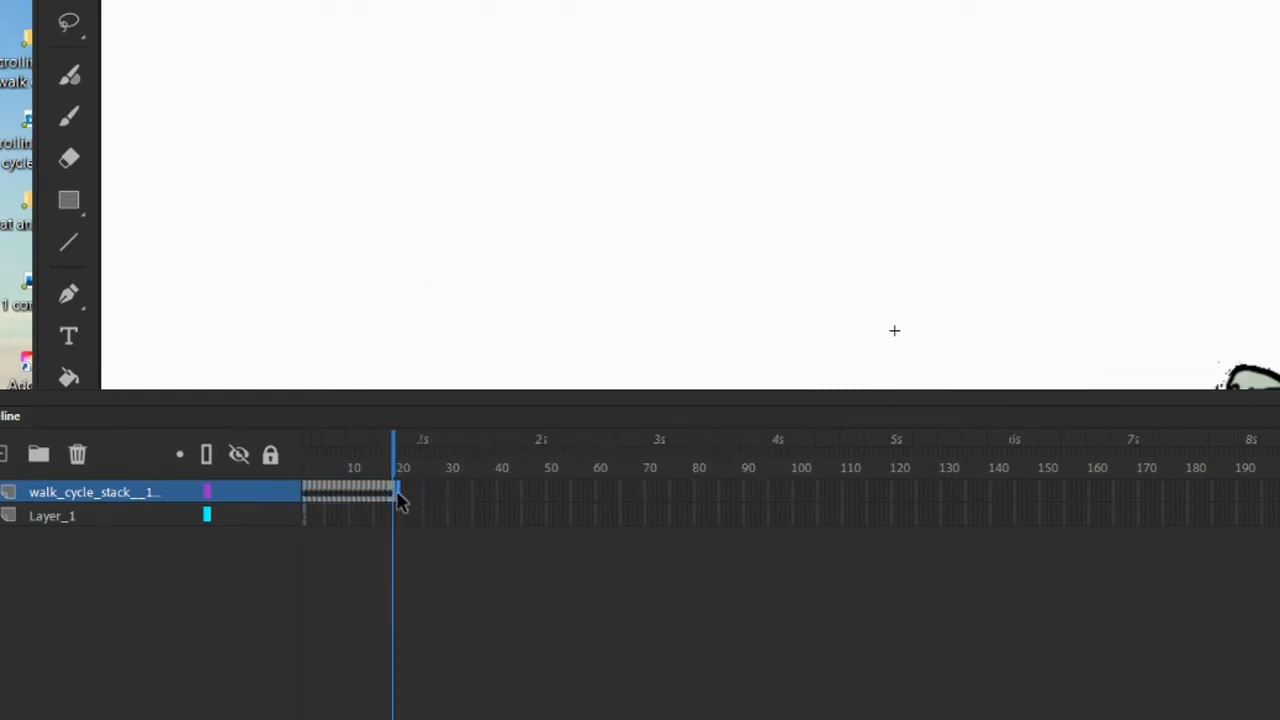
right_click(398, 497)
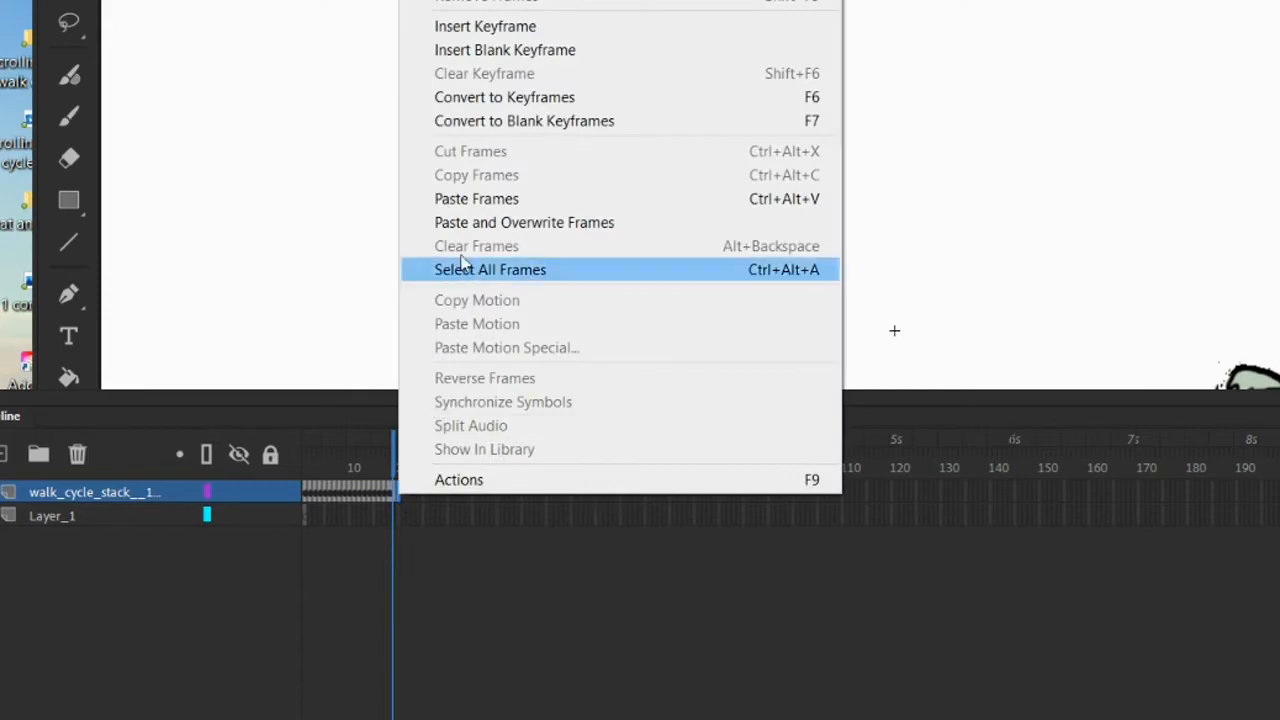
click(513, 199)
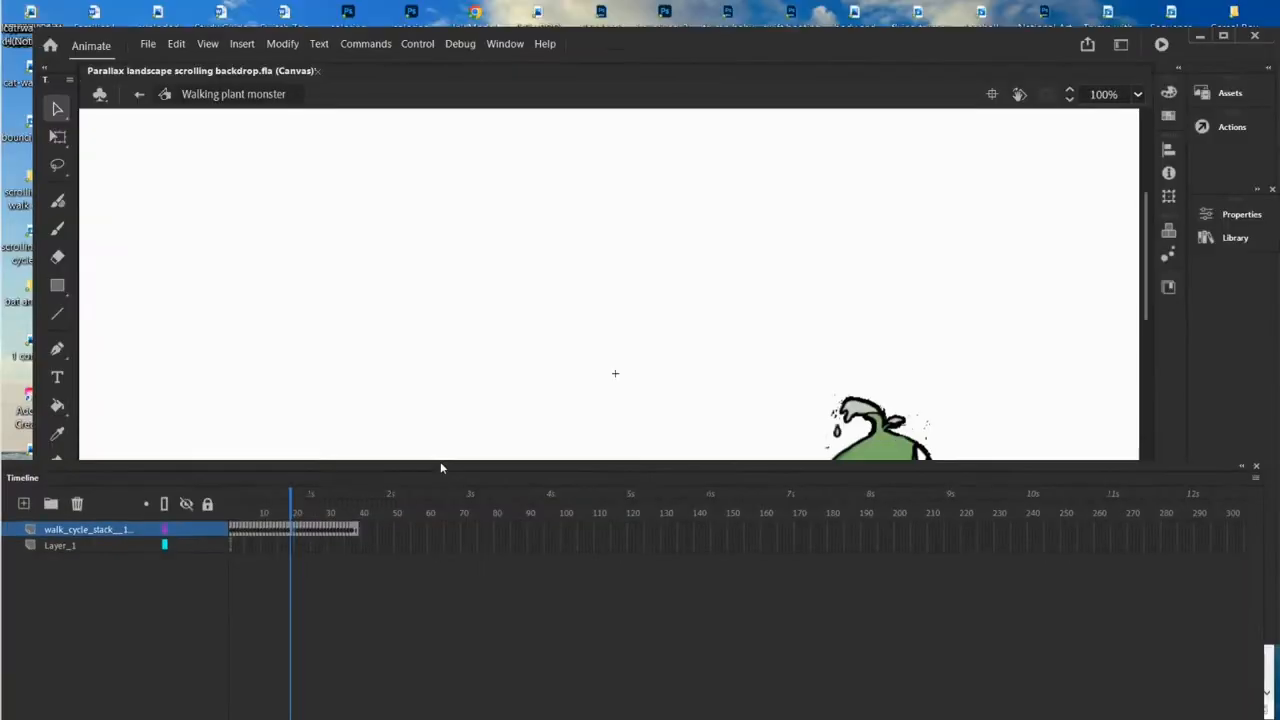
Bring the whole plant monster into view on the stage and scrub its walk cycle back to frame 1
drag(621, 401, 630, 630)
drag(447, 617, 443, 591)
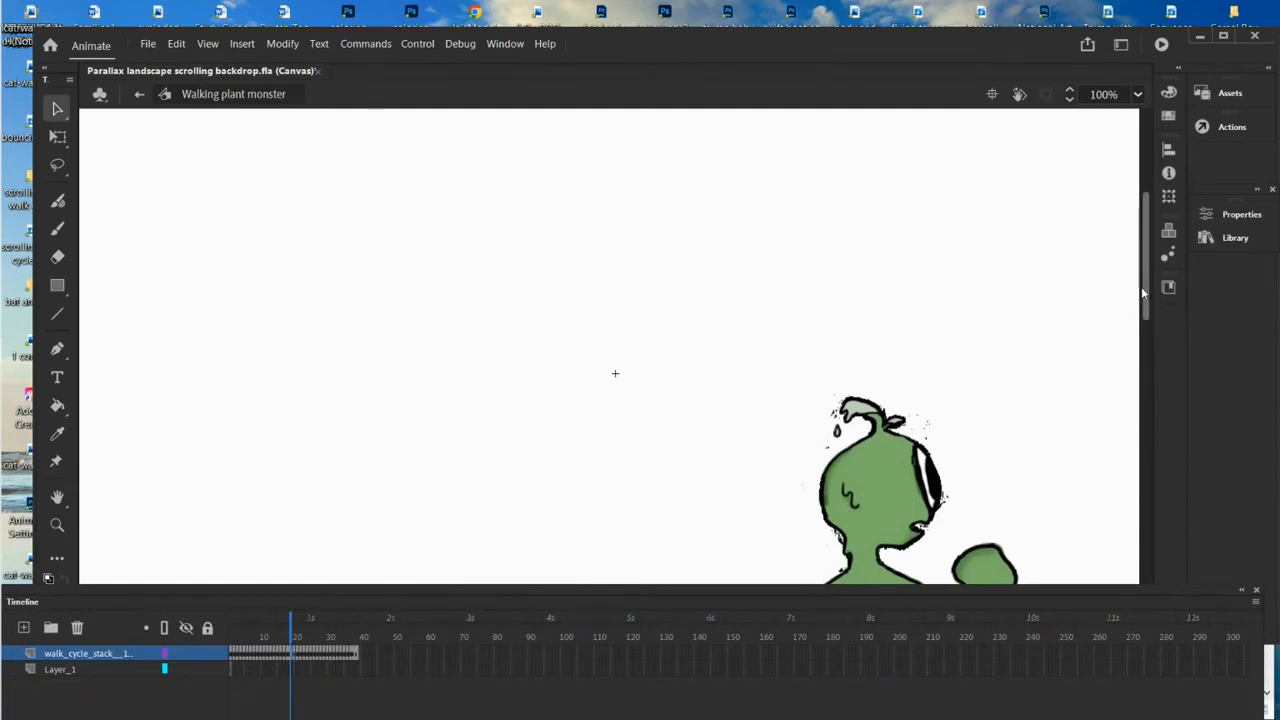
drag(1148, 292, 1193, 360)
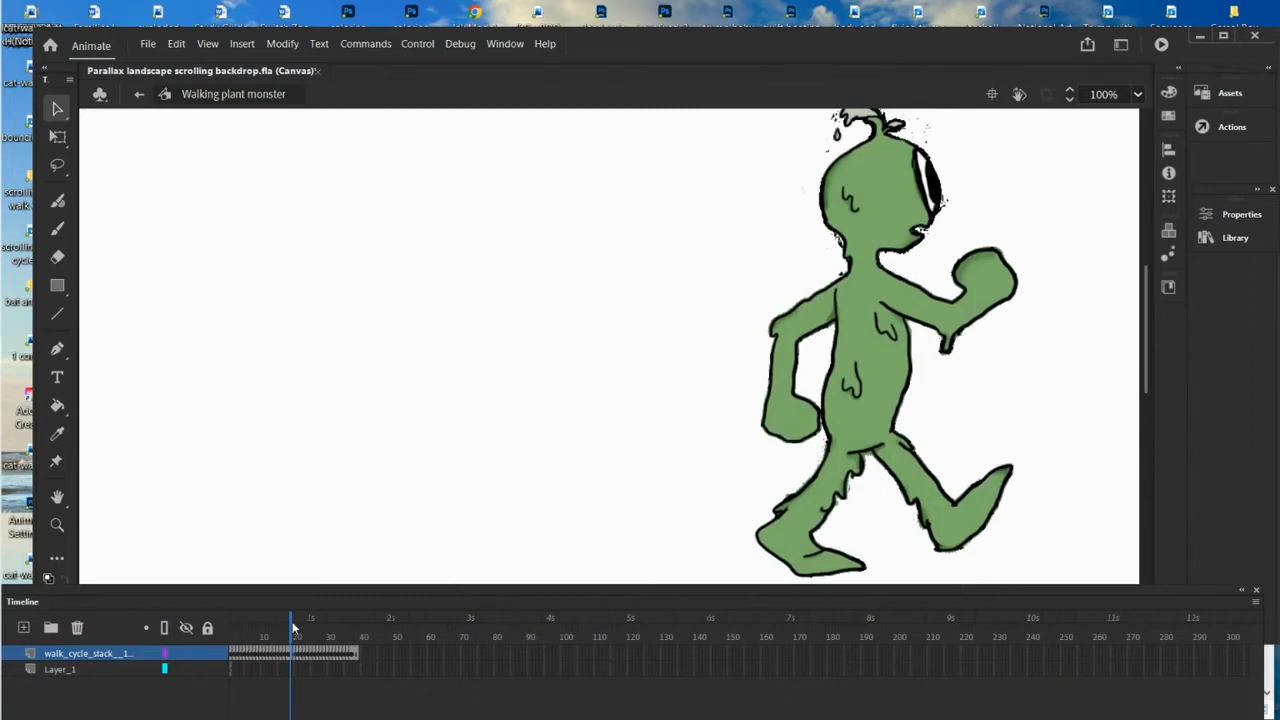
drag(293, 627, 200, 645)
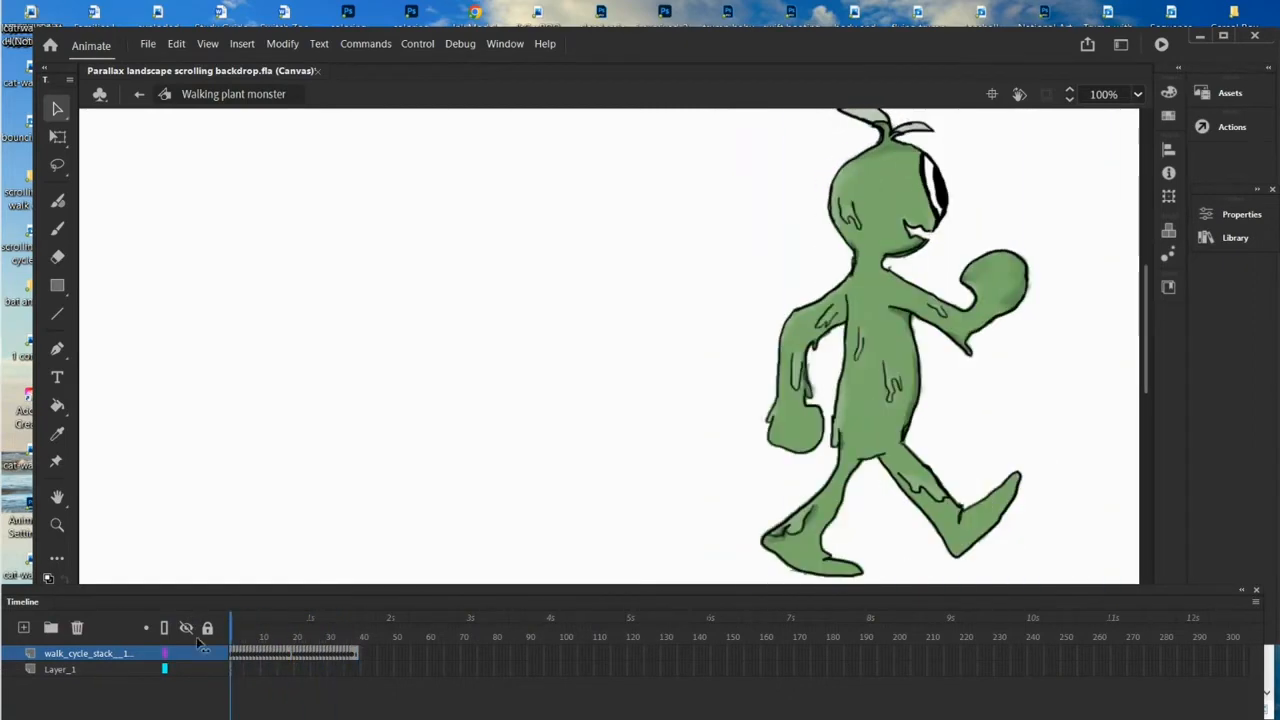
Return to Scene 1 and place the Walking plant monster symbol on the walk_cycle layer, in front of the leftmost tree
click(139, 96)
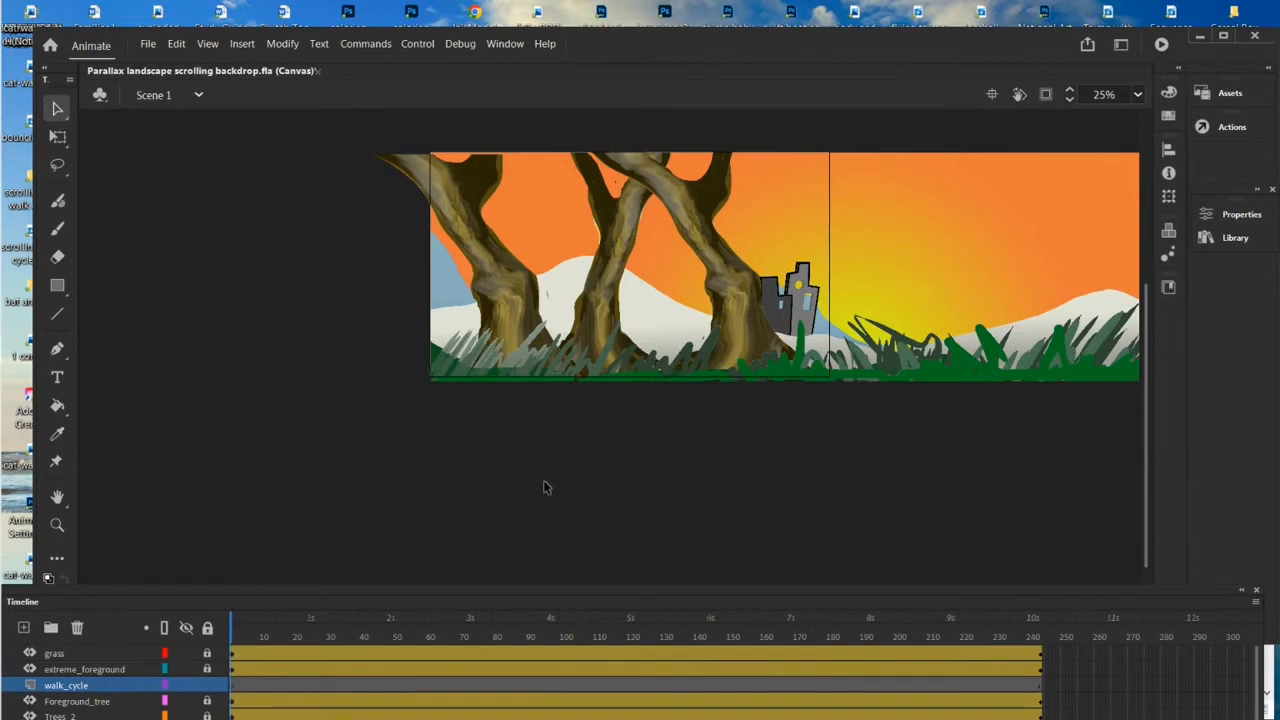
click(1210, 238)
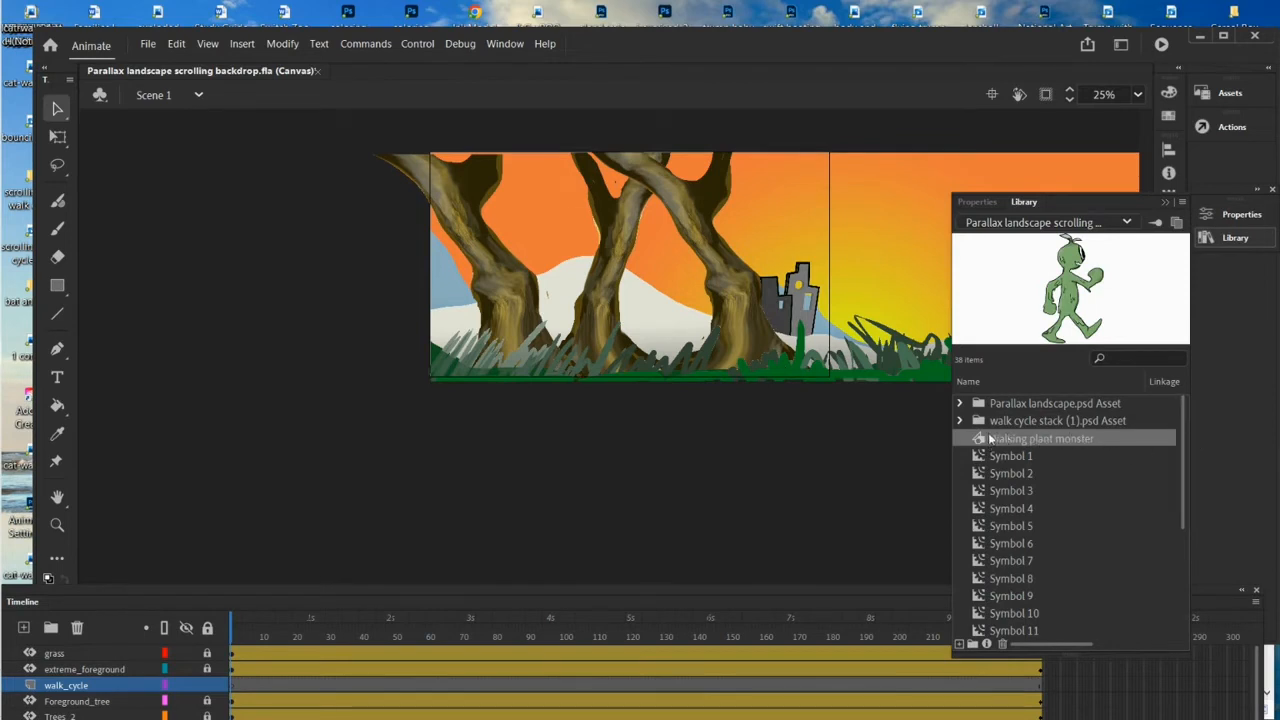
drag(985, 440, 510, 298)
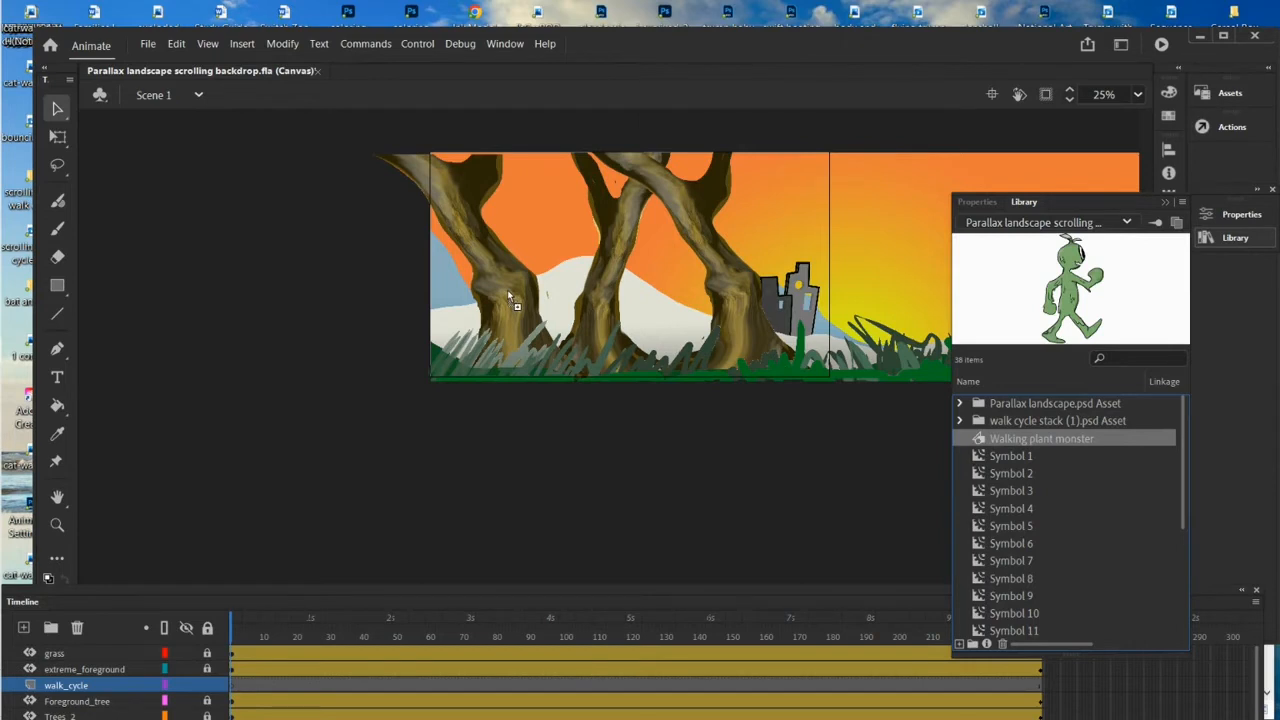
drag(508, 292, 520, 313)
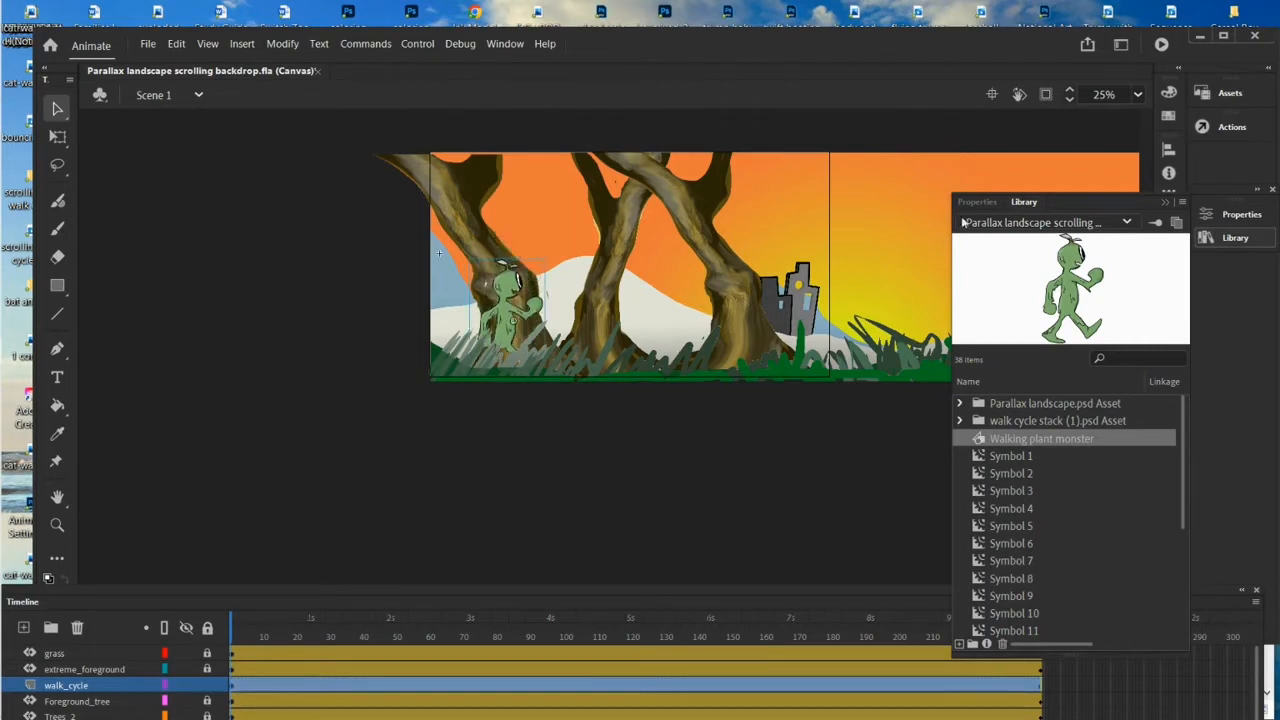
click(1167, 203)
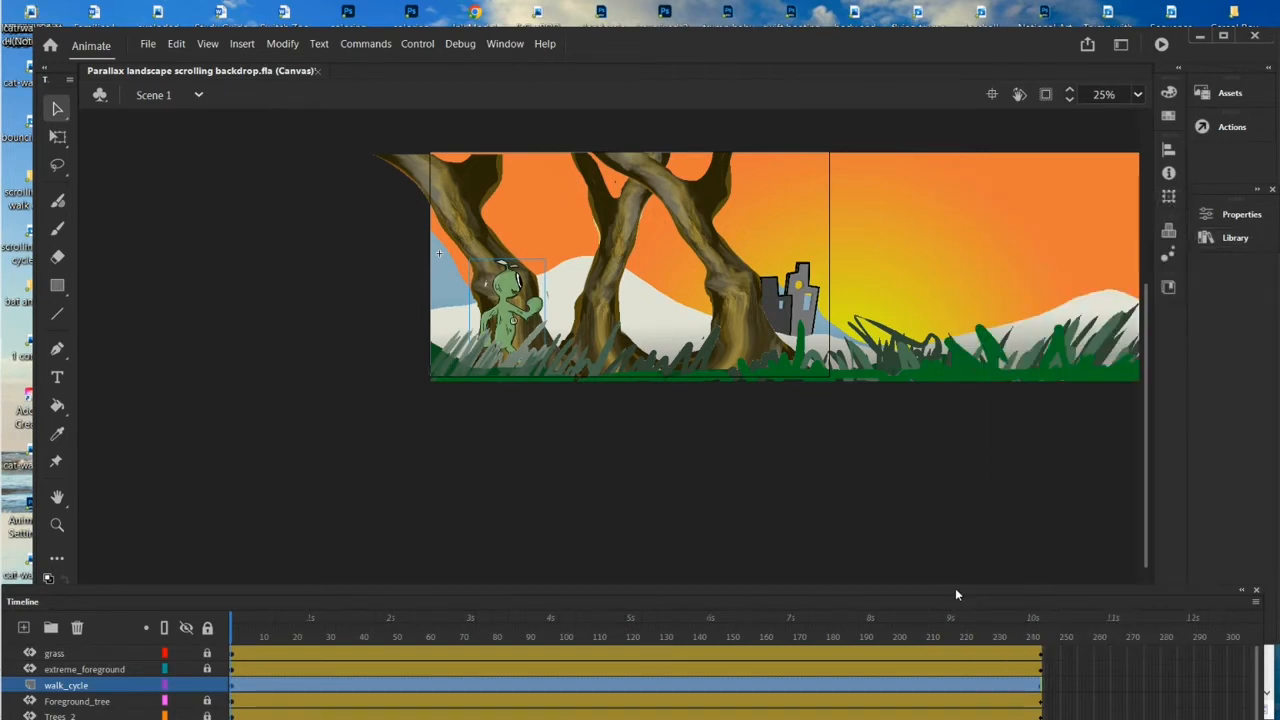
Play the scene to preview the plant monster against the scrolling backdrop, then return to frame 1
drag(955, 590, 950, 424)
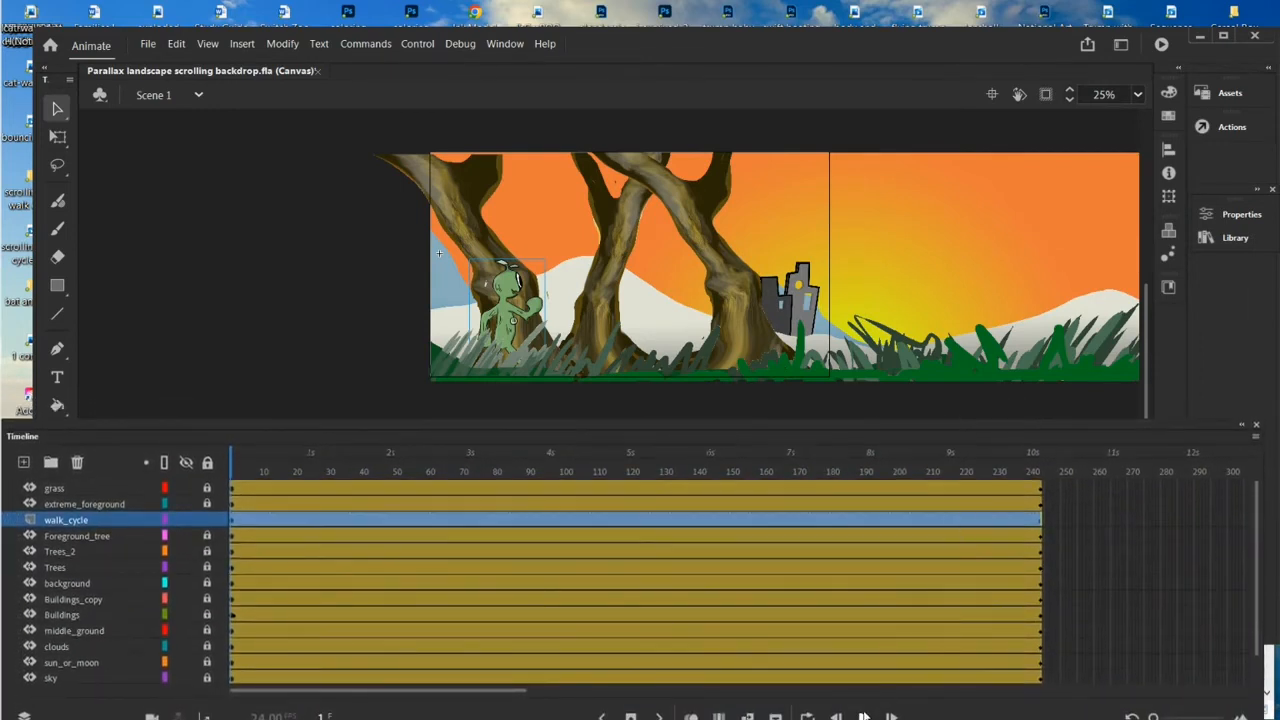
click(864, 716)
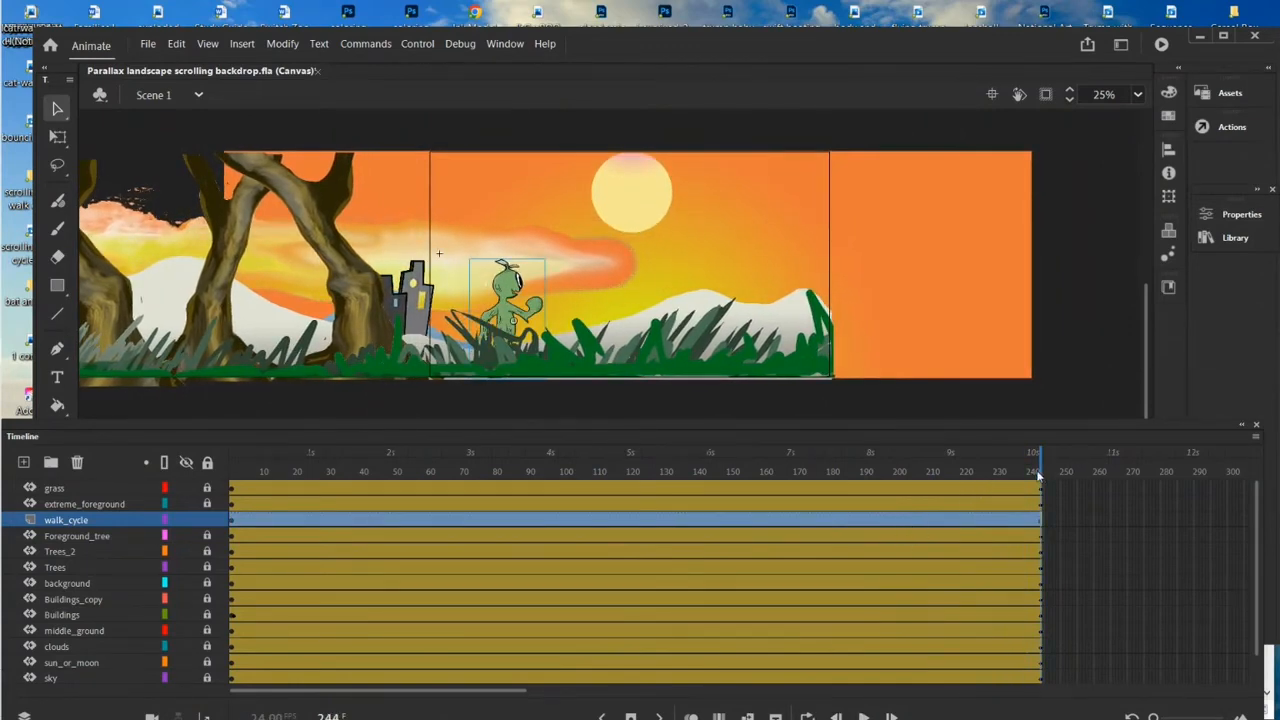
drag(1040, 481, 147, 457)
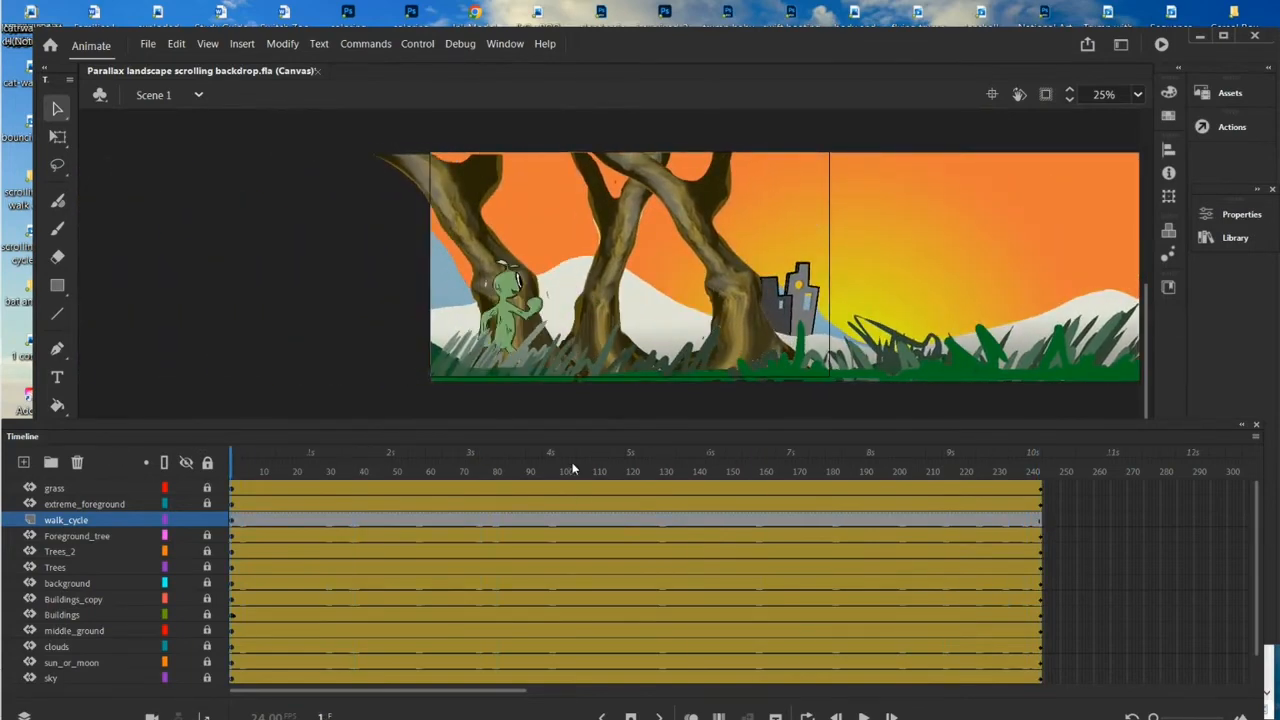
Add a new layer directly above the background layer and name it walking_ghoul
click(185, 584)
click(185, 584)
click(97, 588)
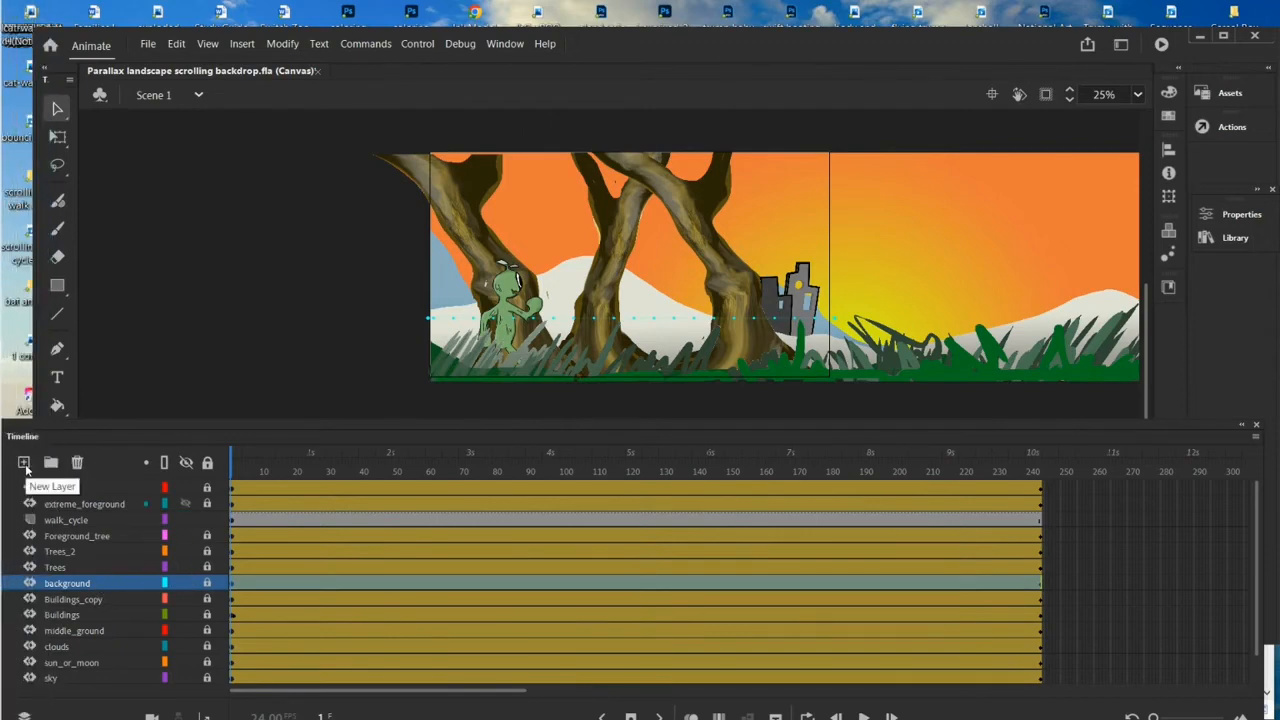
click(23, 461)
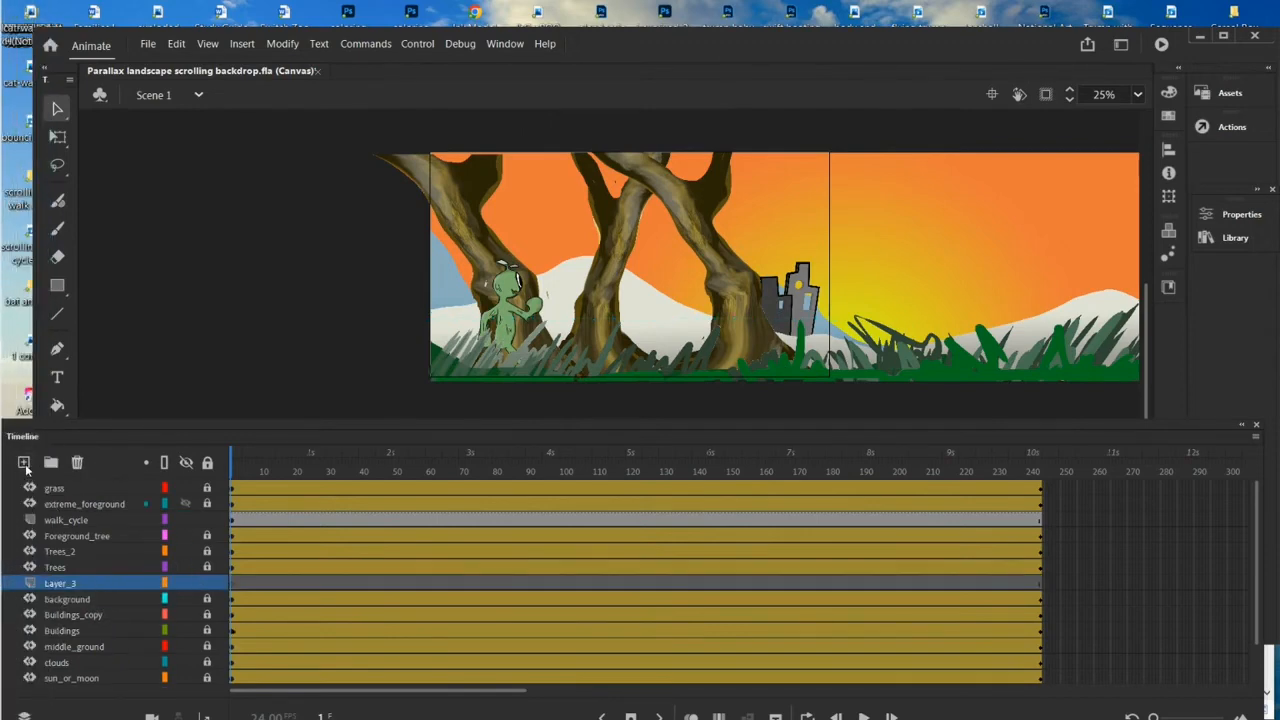
double_click(66, 582)
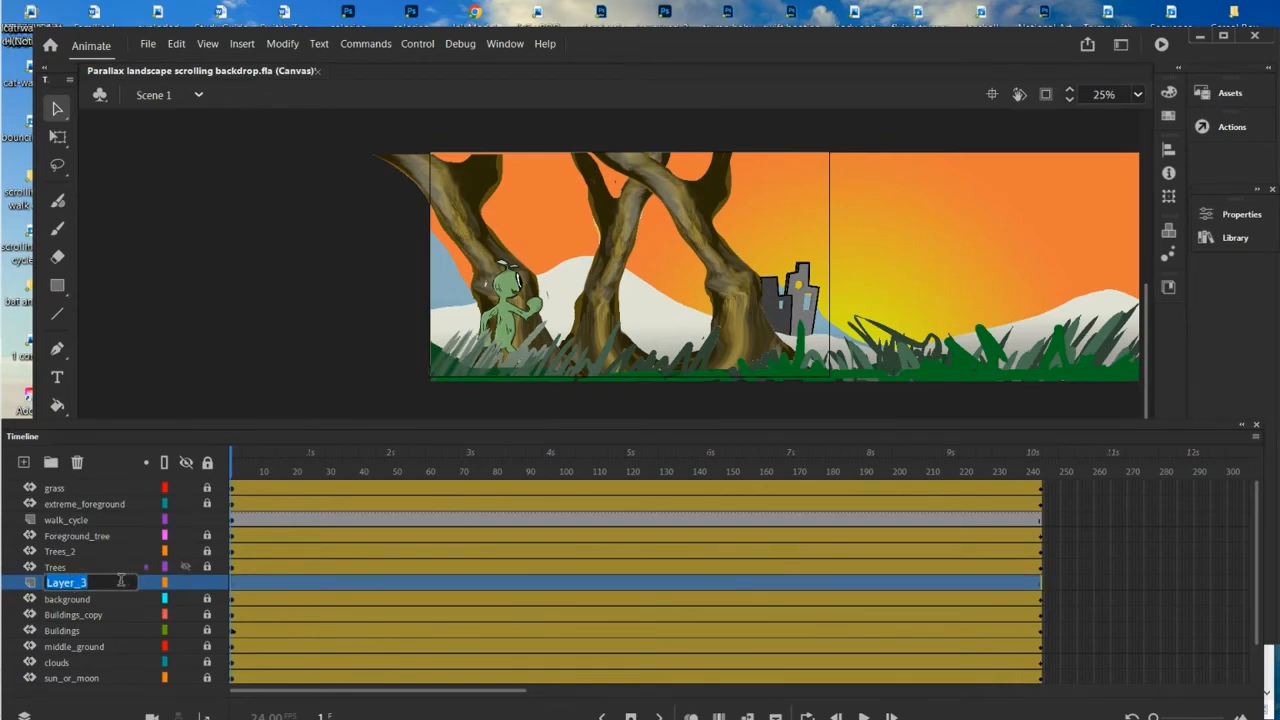
text(walking)
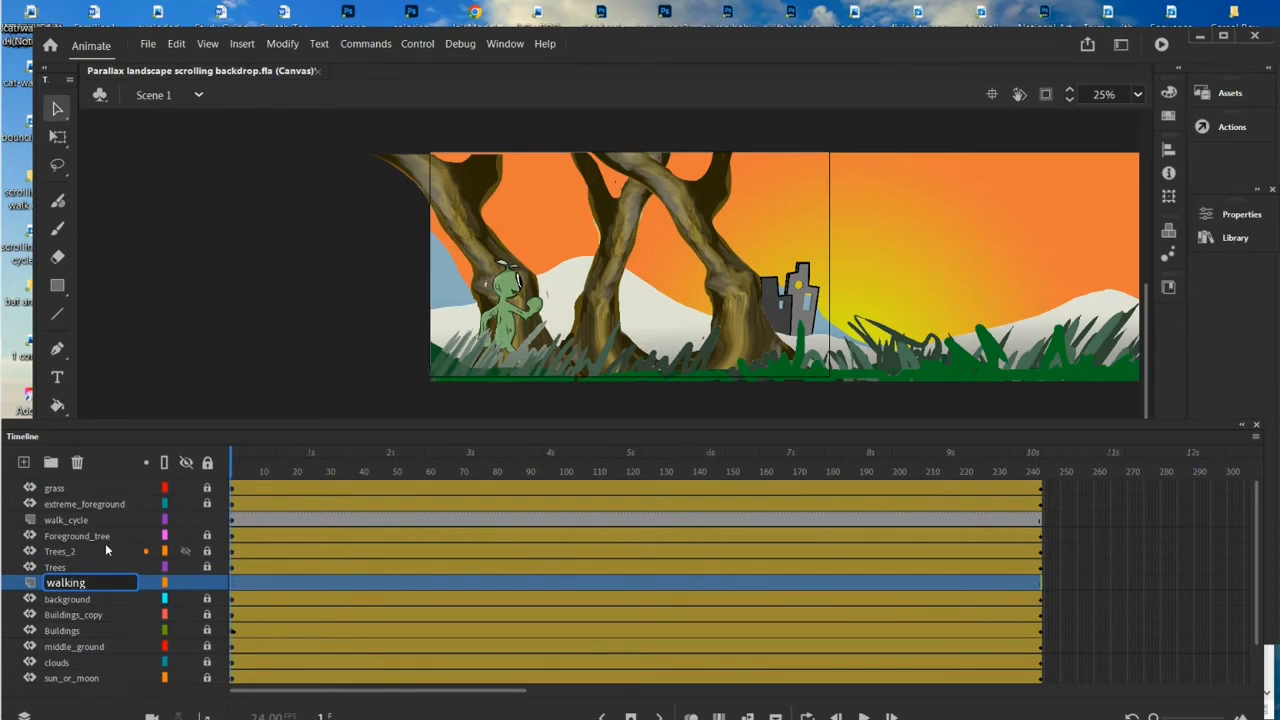
text( ghoul)
key(Return)
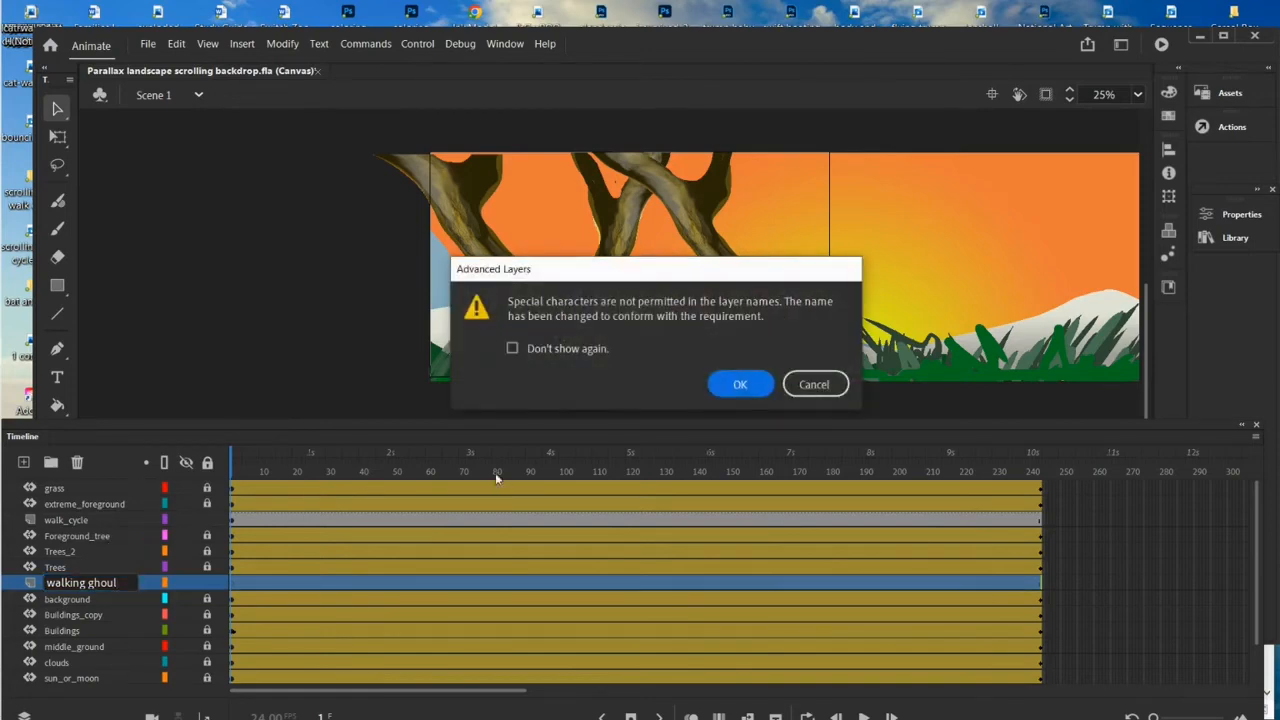
click(724, 388)
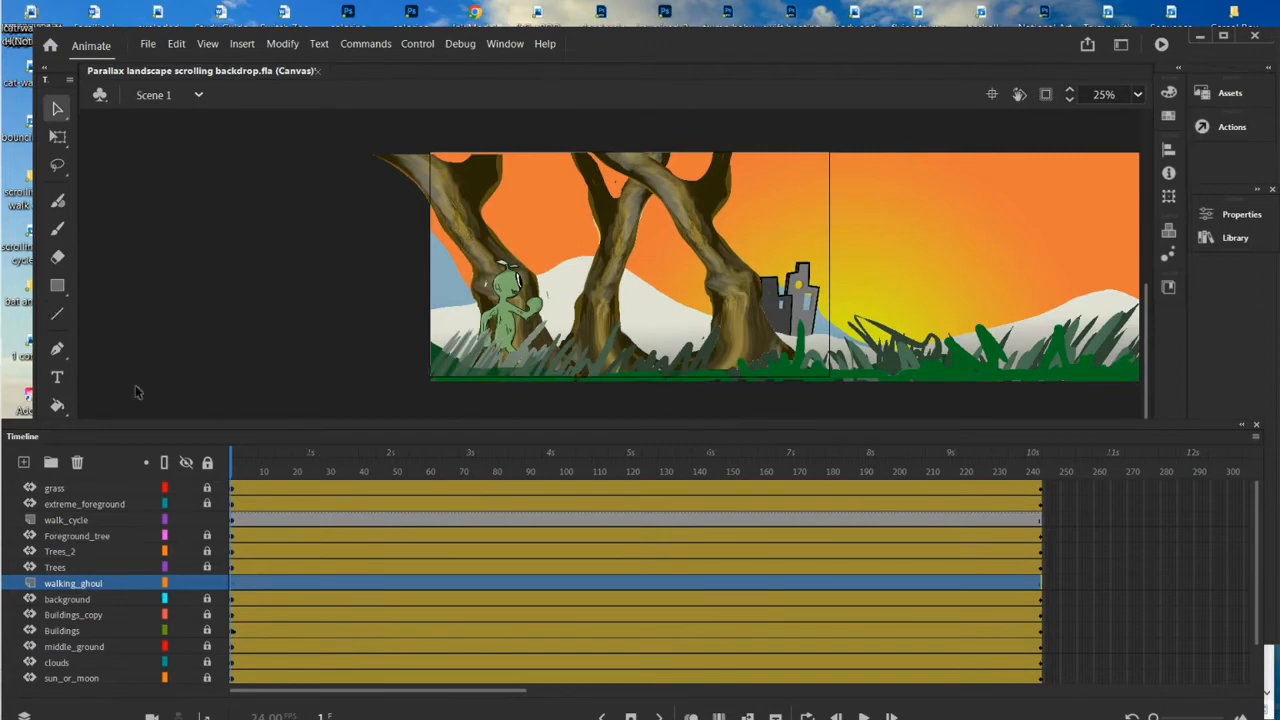
Create a new symbol of type Graphic named ghoul
click(245, 43)
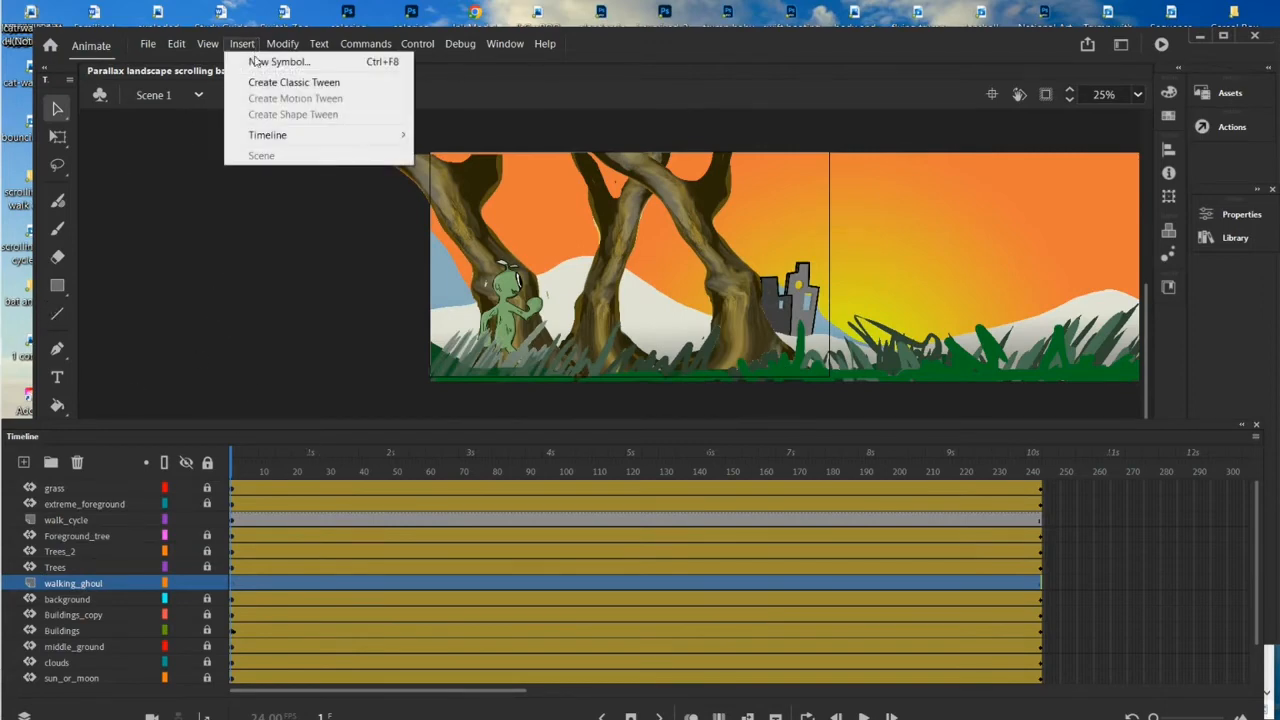
click(258, 62)
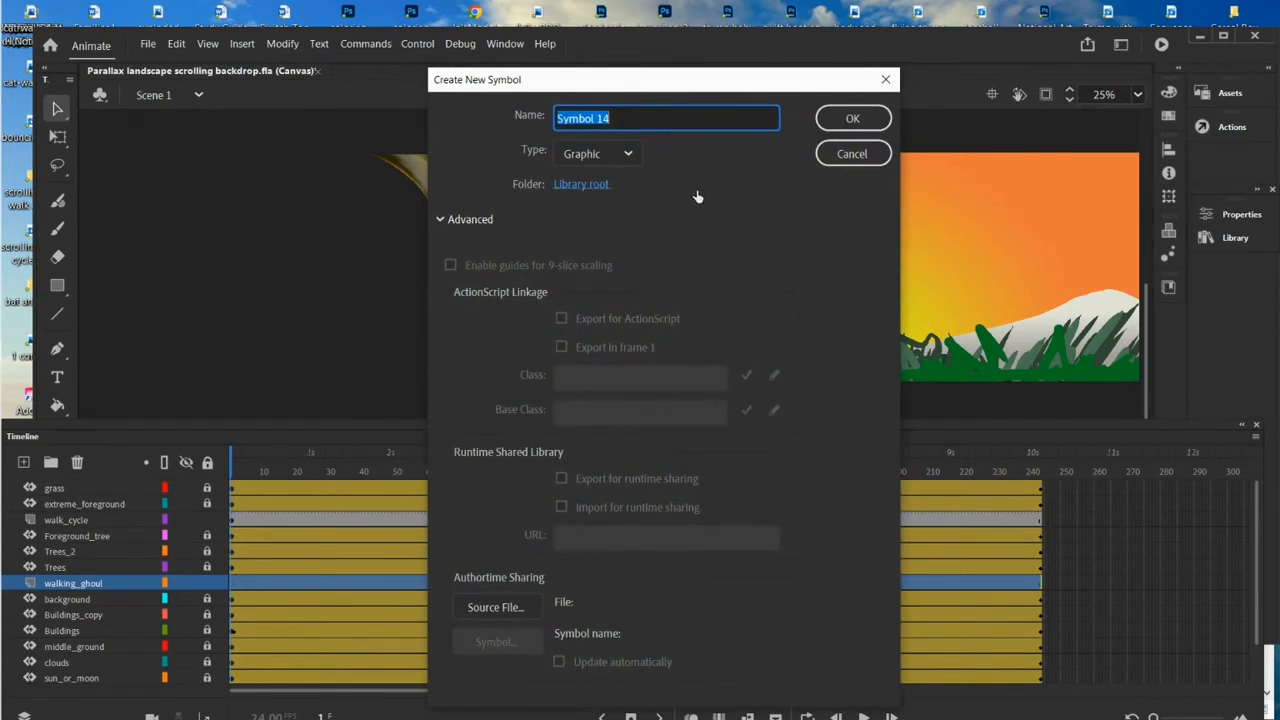
text(ghoul)
click(817, 114)
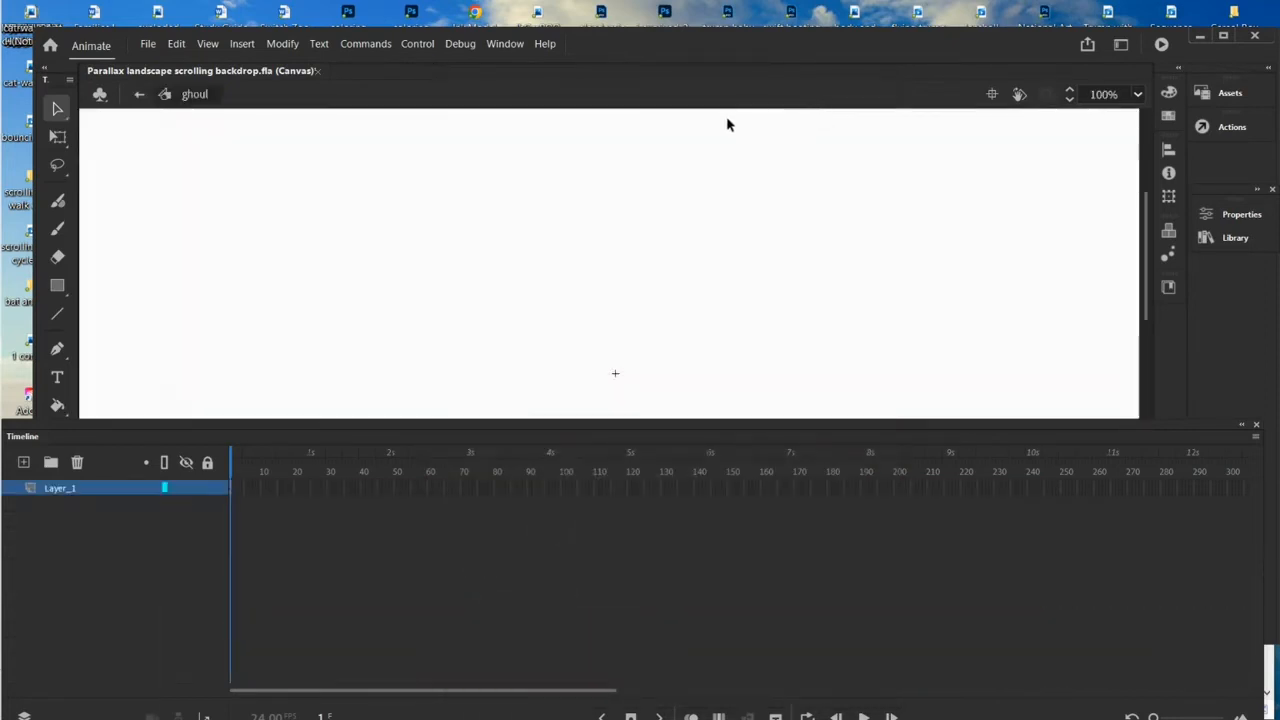
Import walk cycle stack (3).psd into the ghoul symbol with its layers as keyframes, and delete the empty Layer_1
click(150, 43)
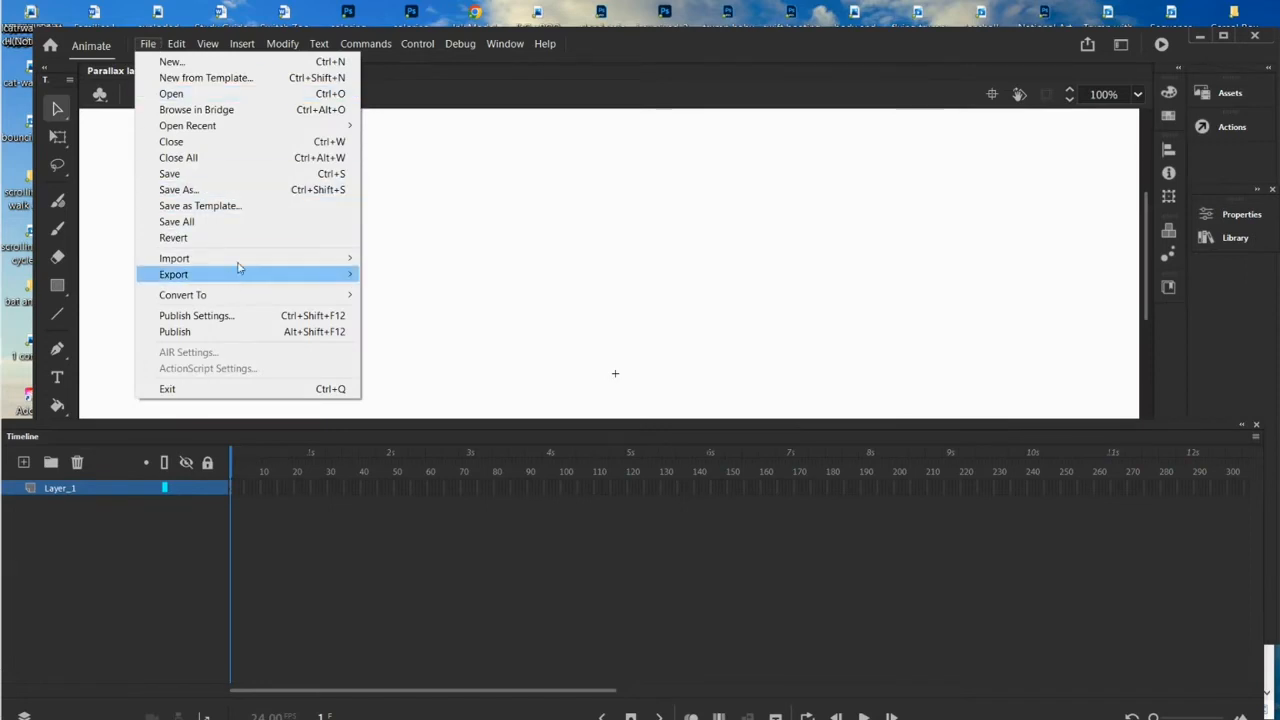
mouse_move(354, 260)
click(394, 260)
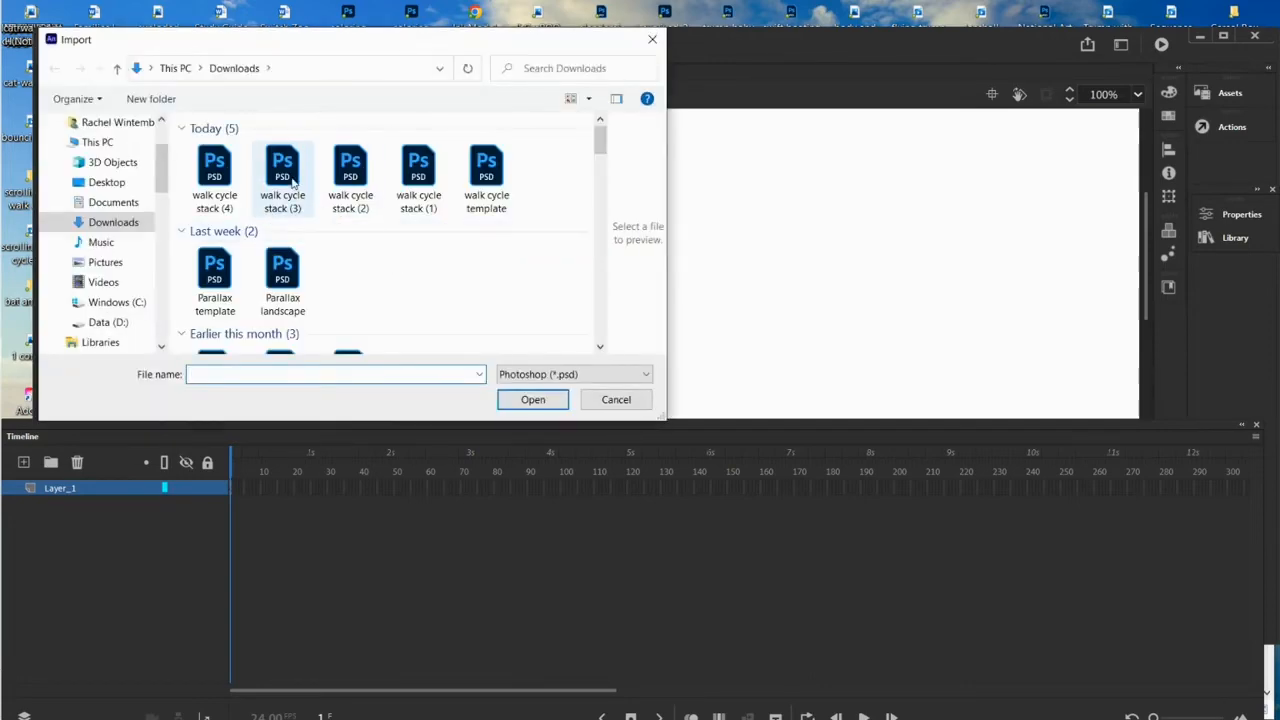
click(292, 178)
double_click(291, 176)
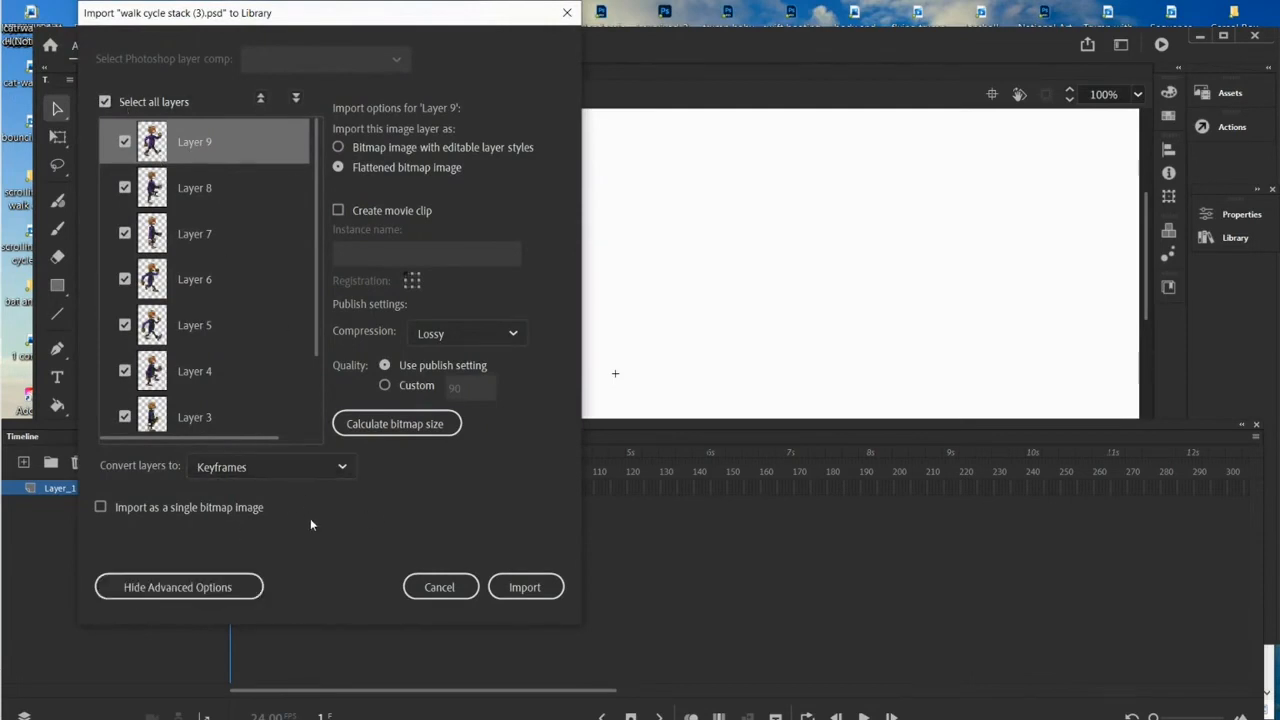
click(520, 587)
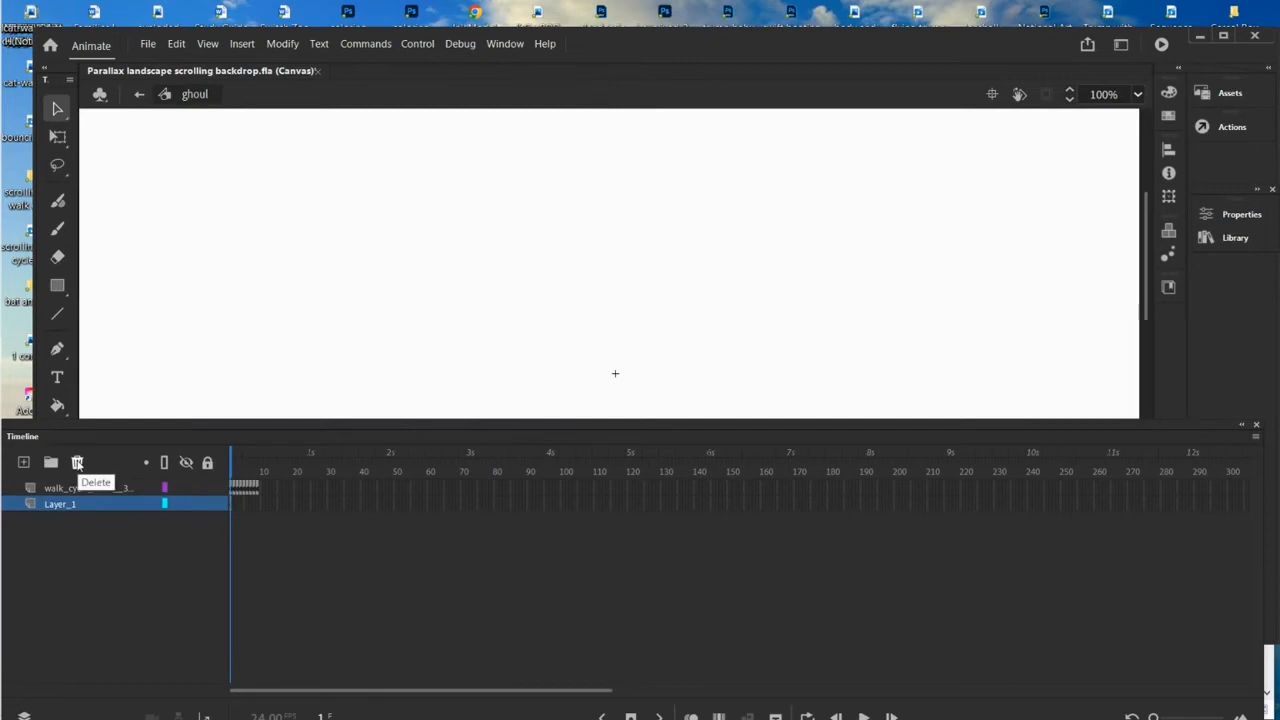
click(77, 462)
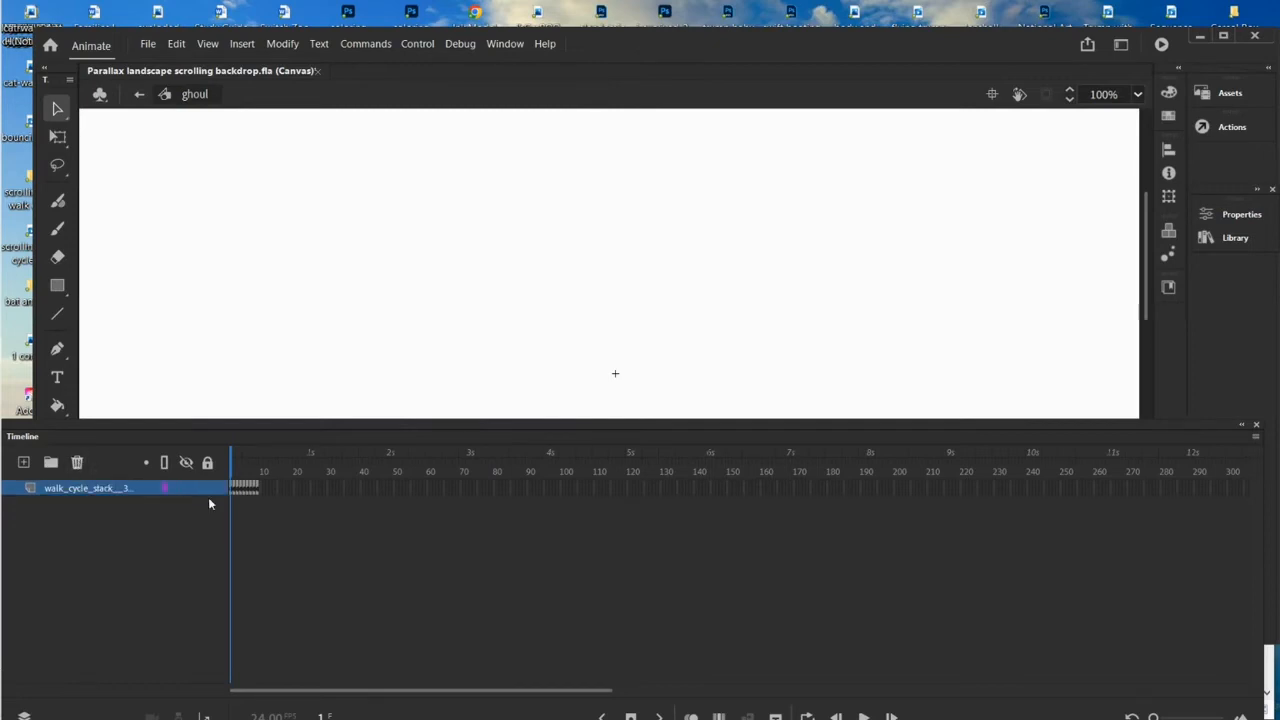
Copy all the ghoul walk cycle frames and paste them directly after the last keyframe
click(261, 494)
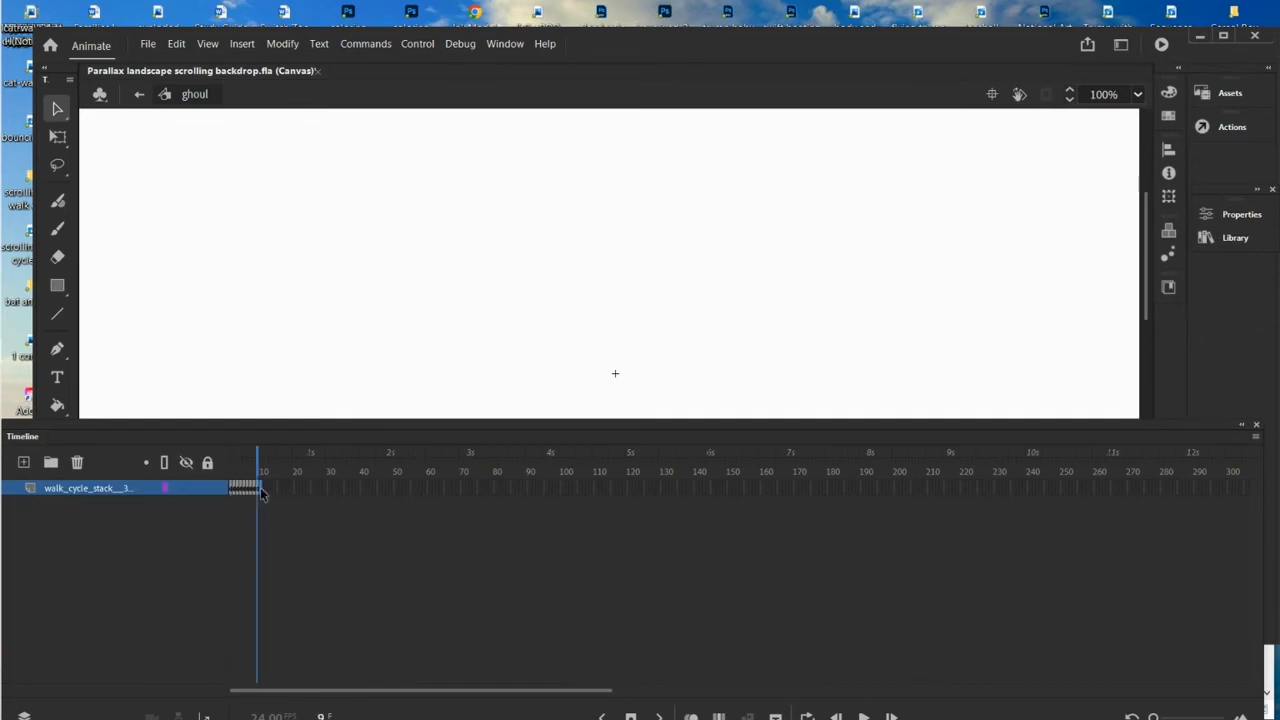
right_click(261, 494)
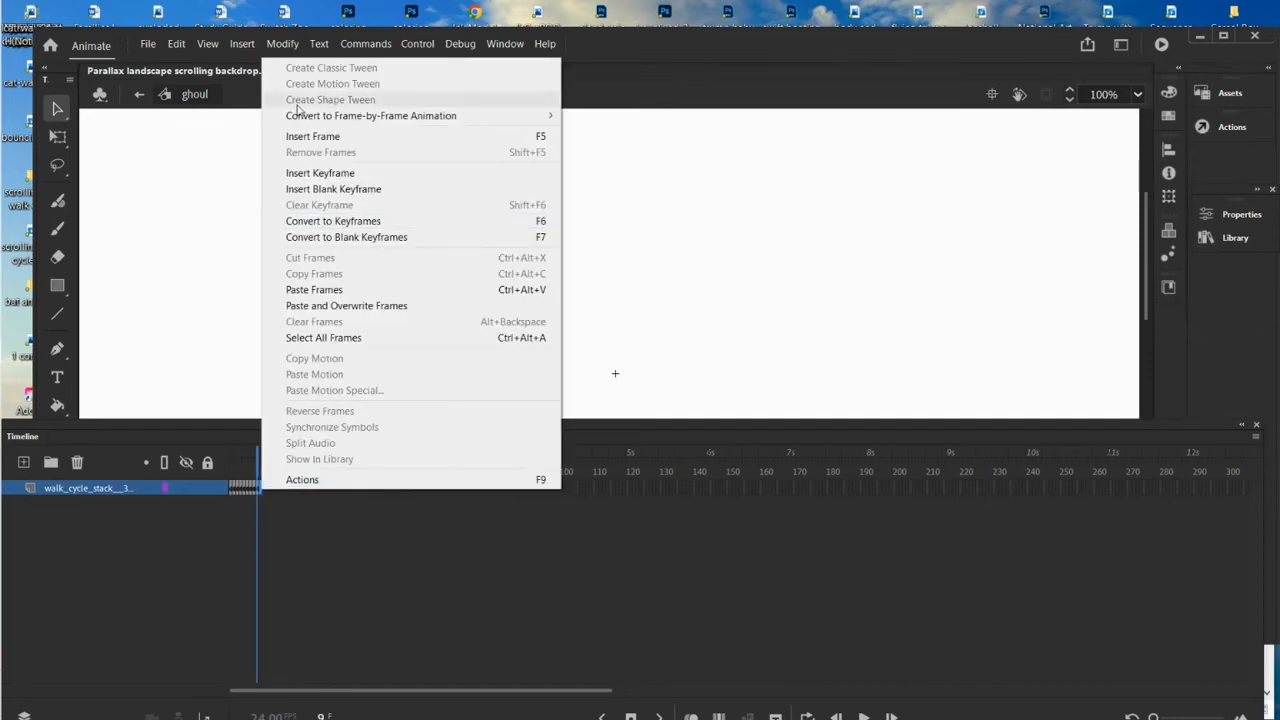
click(338, 337)
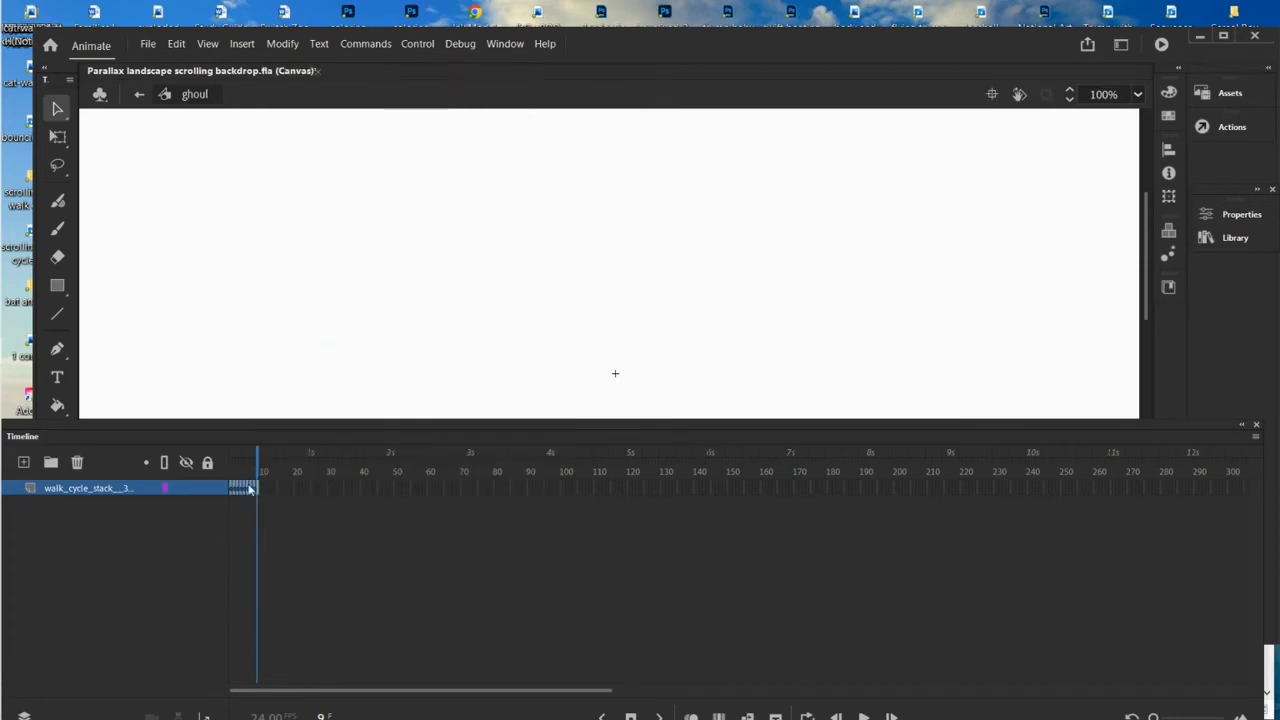
right_click(251, 487)
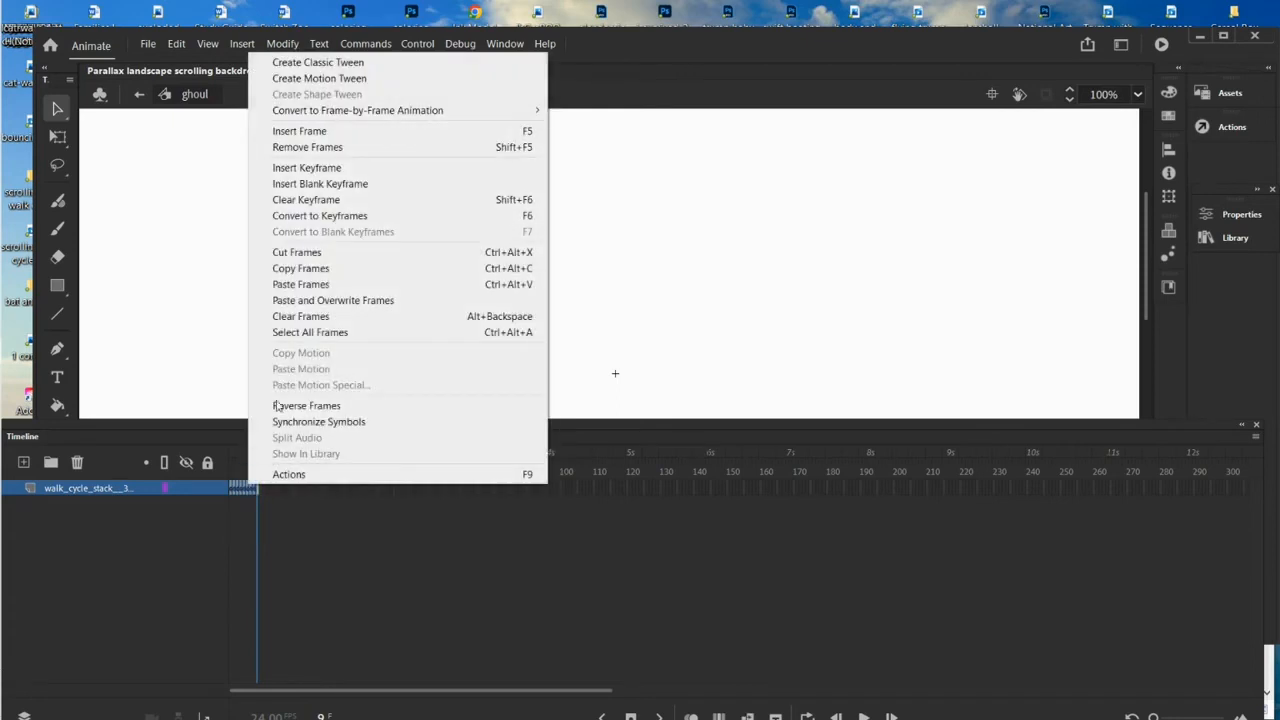
click(316, 272)
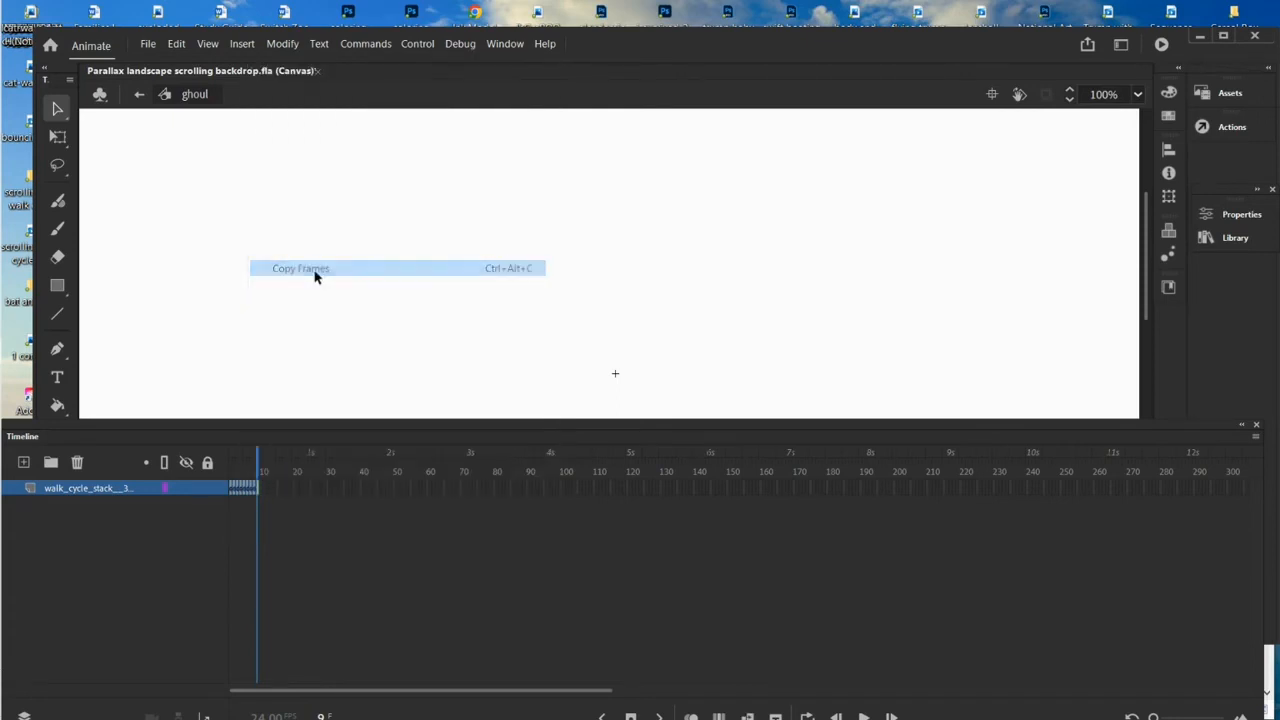
right_click(262, 492)
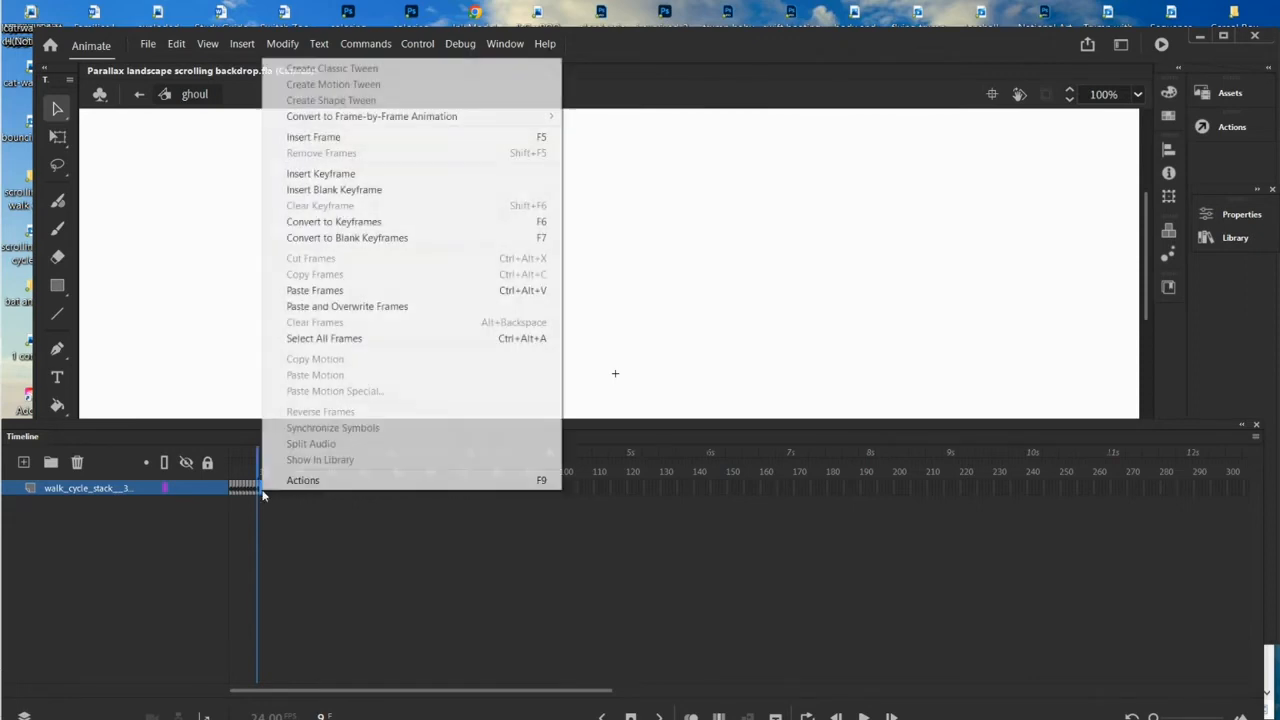
click(324, 292)
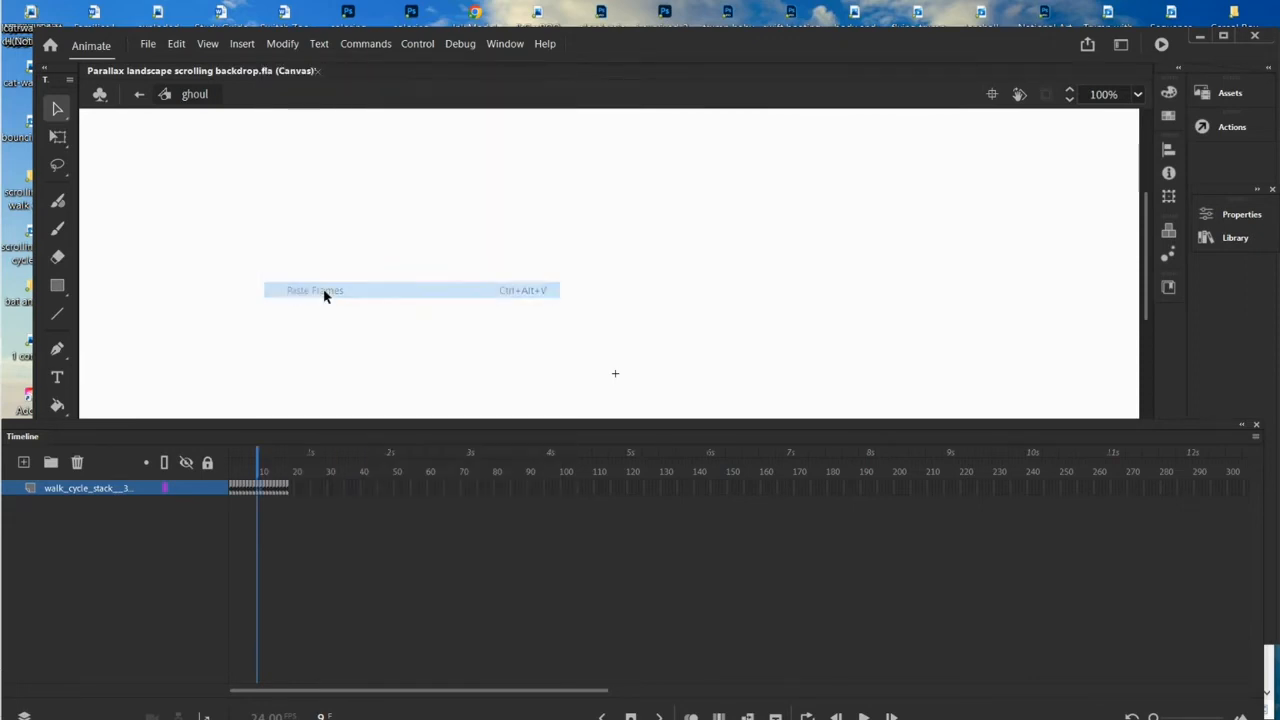
Paste the copied walk cycle two more times, each directly after the last existing frame
click(289, 492)
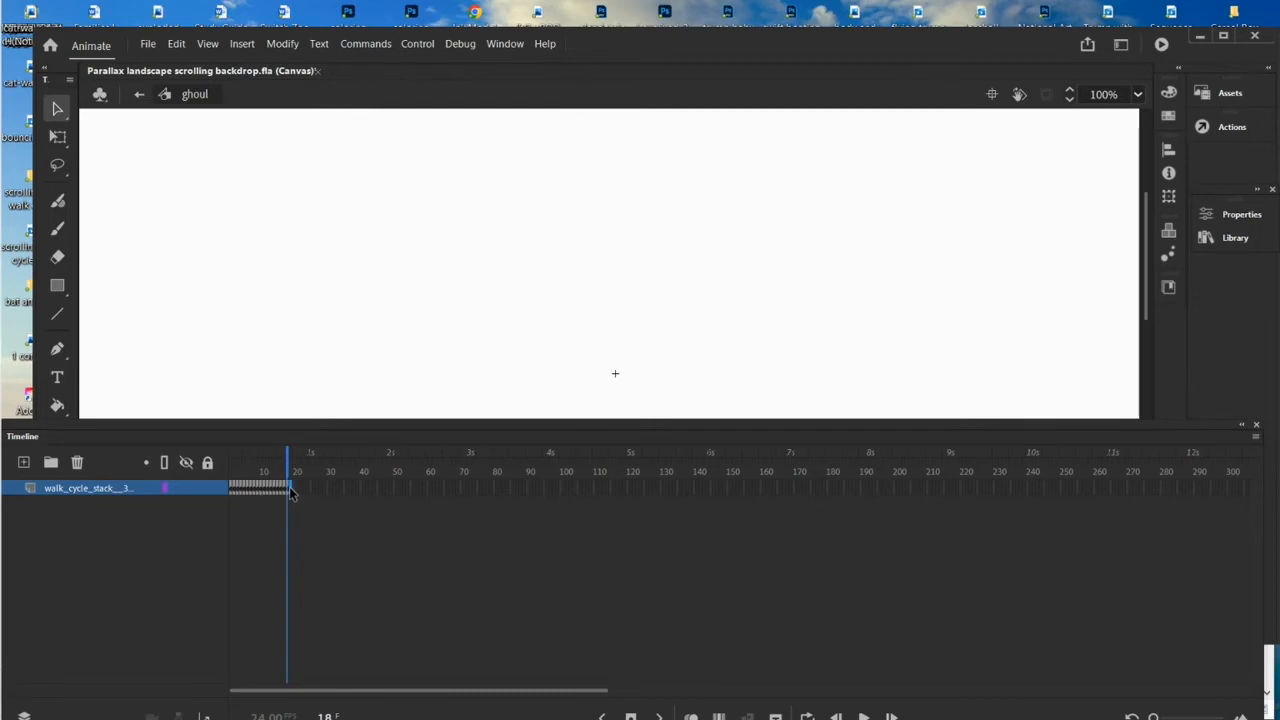
right_click(289, 486)
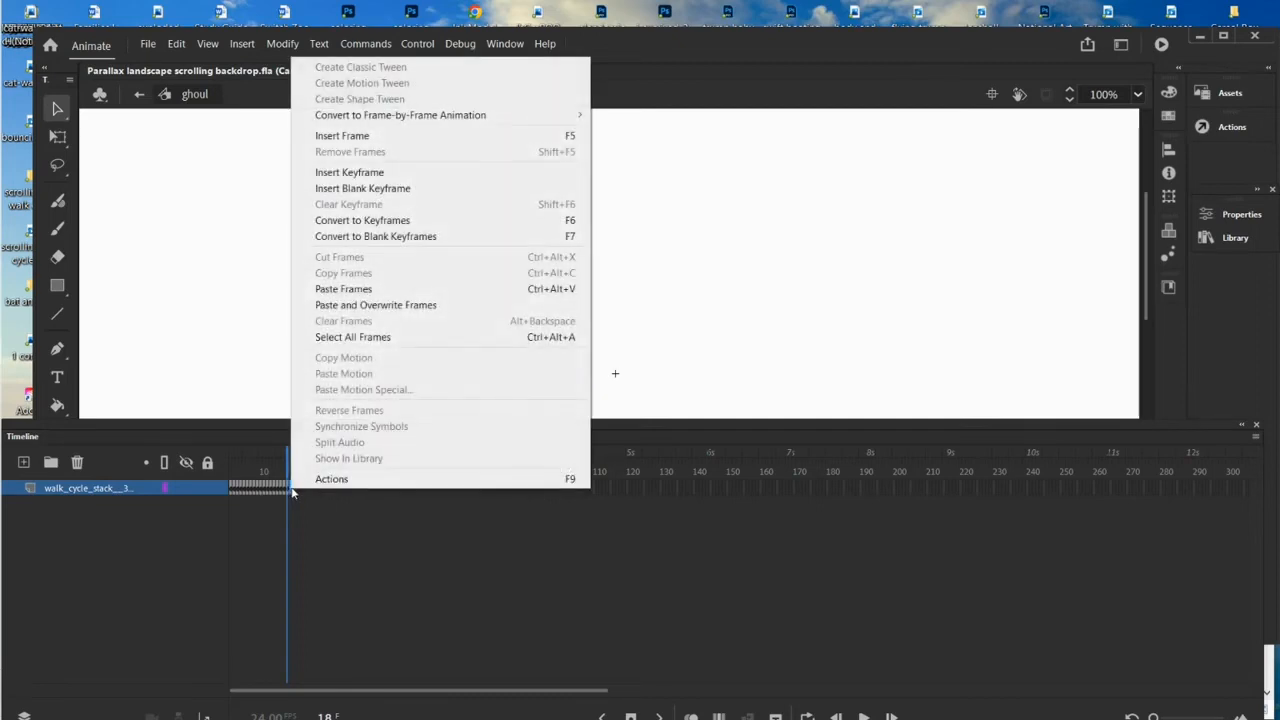
click(352, 292)
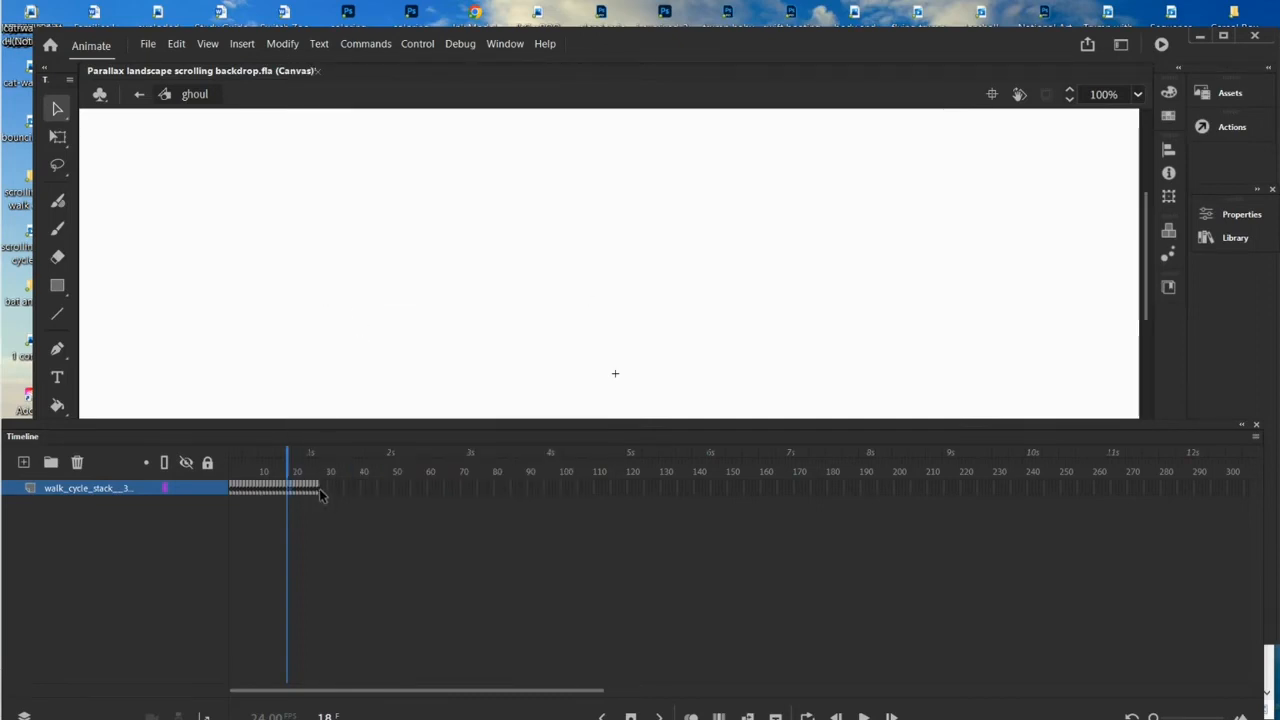
click(321, 492)
right_click(321, 489)
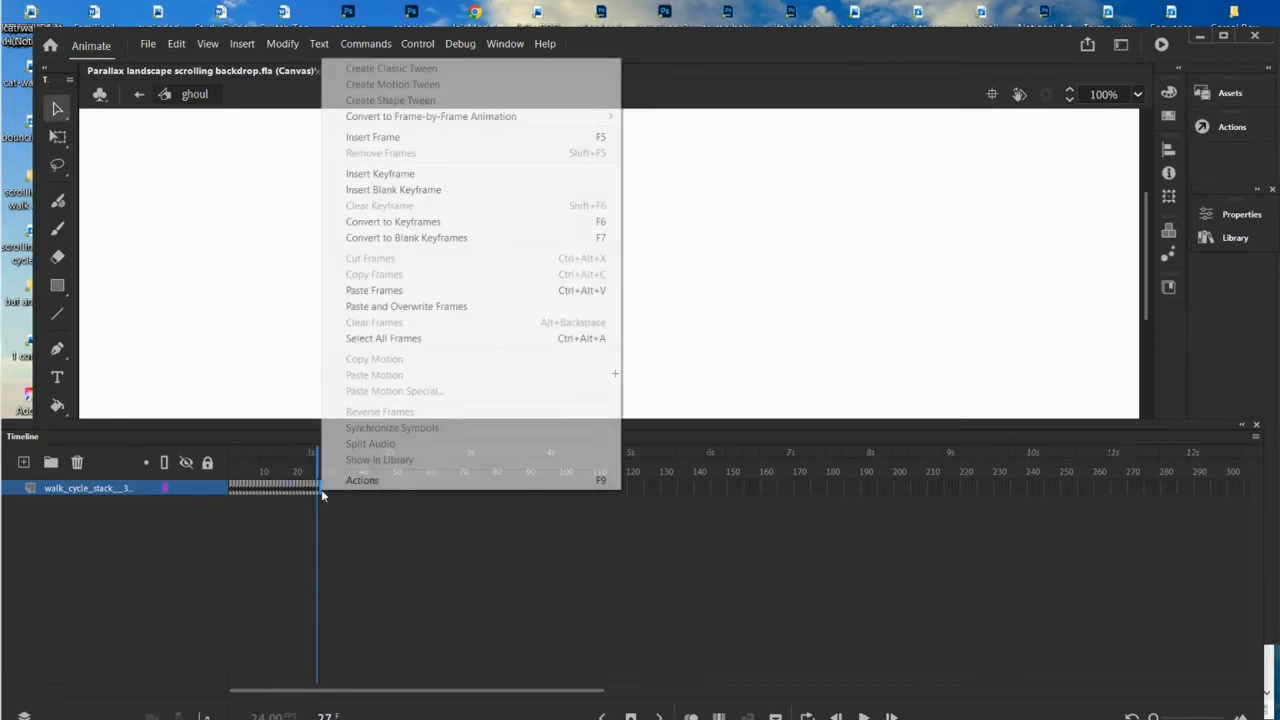
click(381, 291)
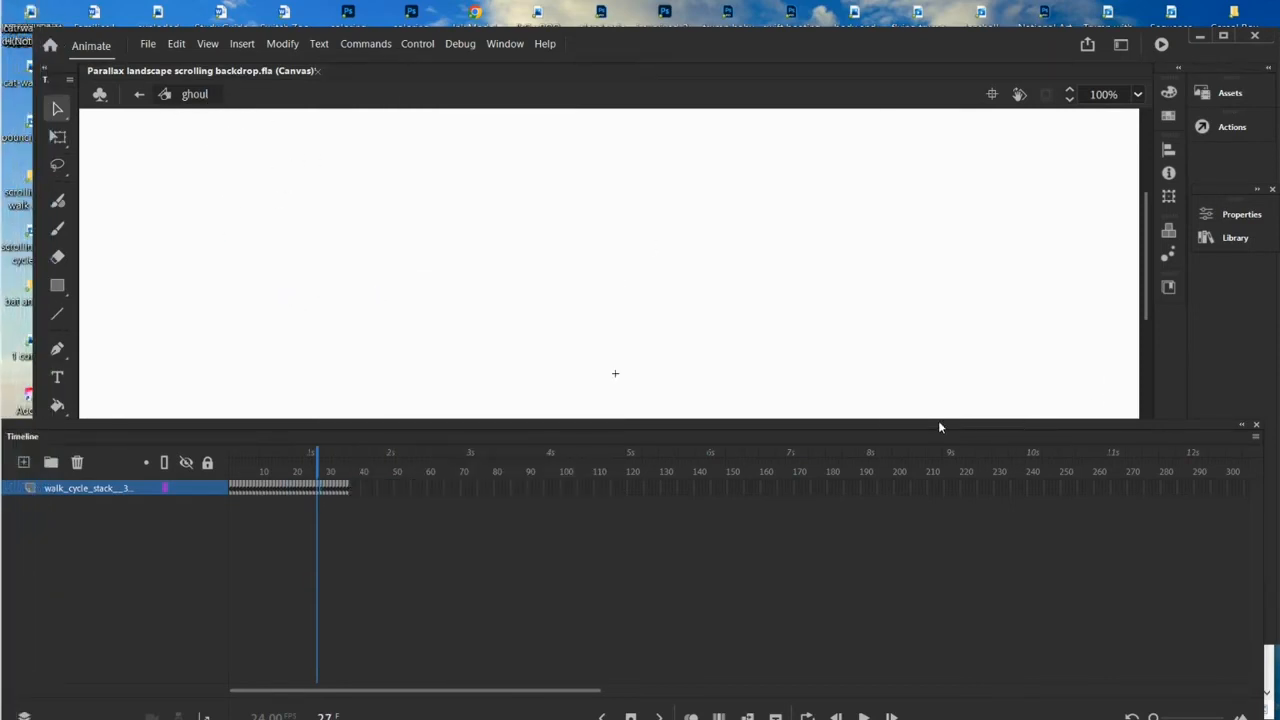
Return to Scene 1 and place the ghoul symbol on the walking_ghoul layer, between the two right-hand trees
drag(943, 418, 934, 386)
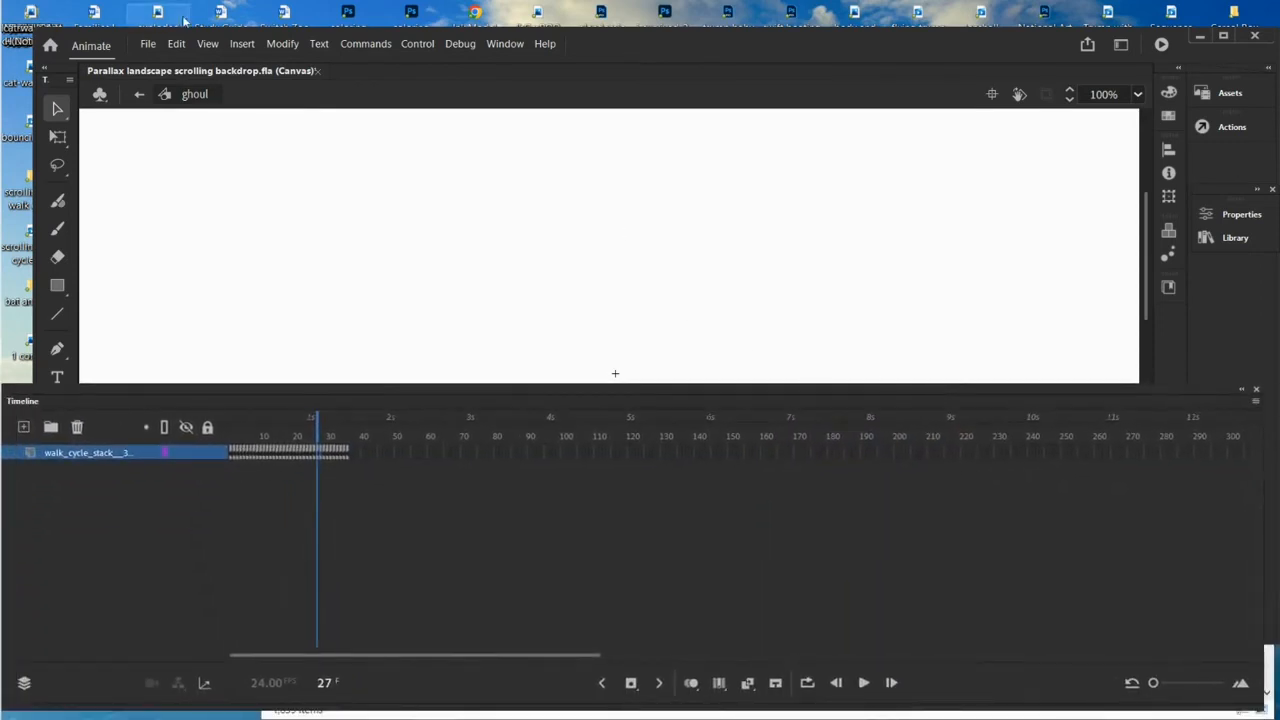
click(140, 94)
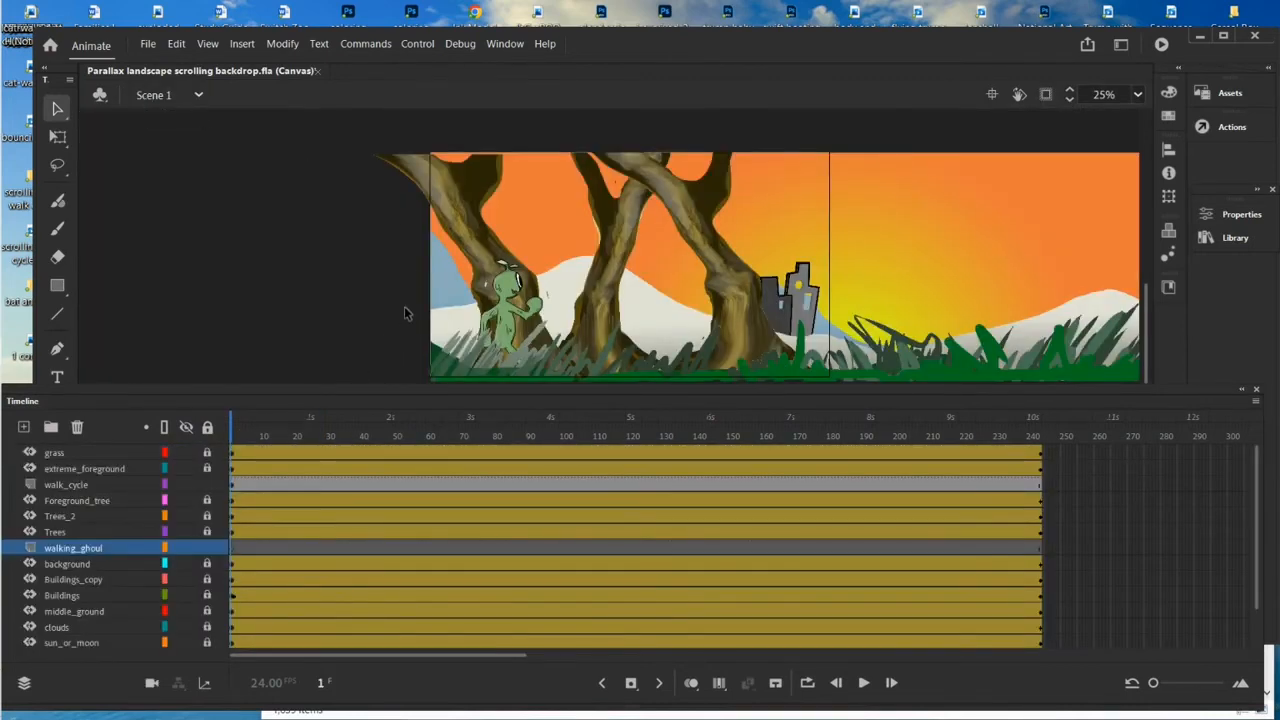
click(1230, 238)
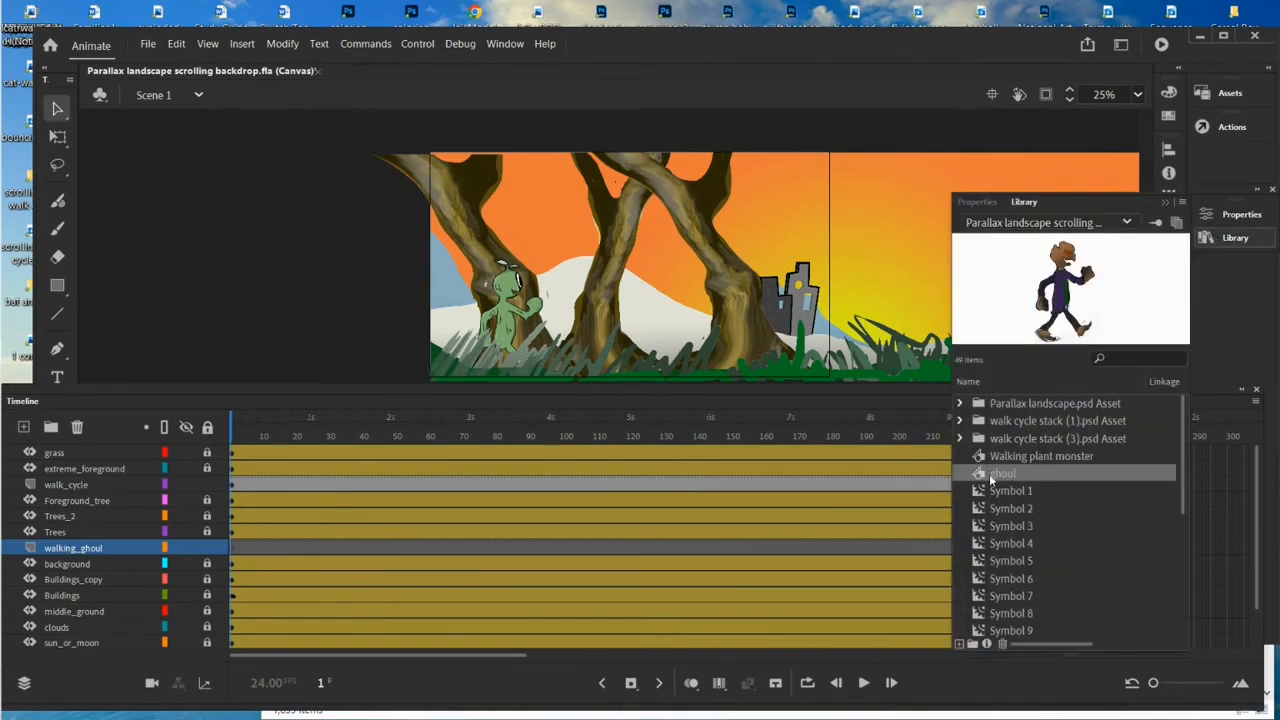
drag(990, 480, 687, 260)
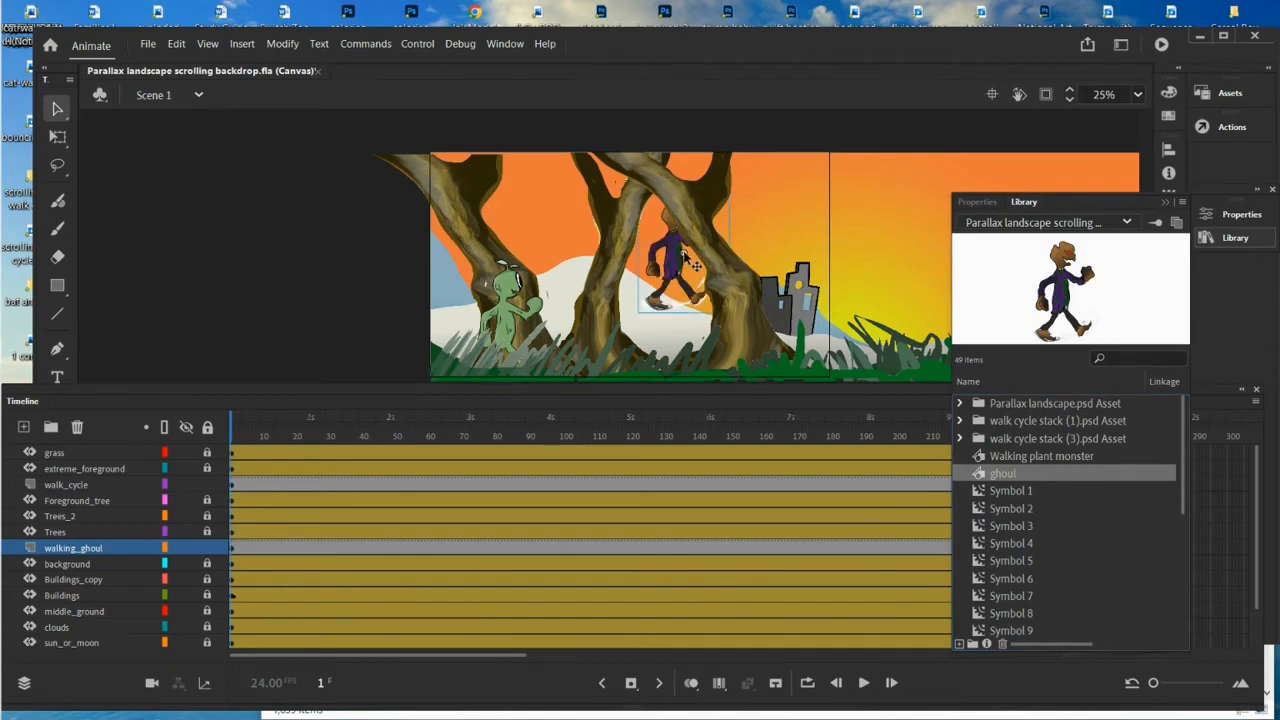
click(1165, 202)
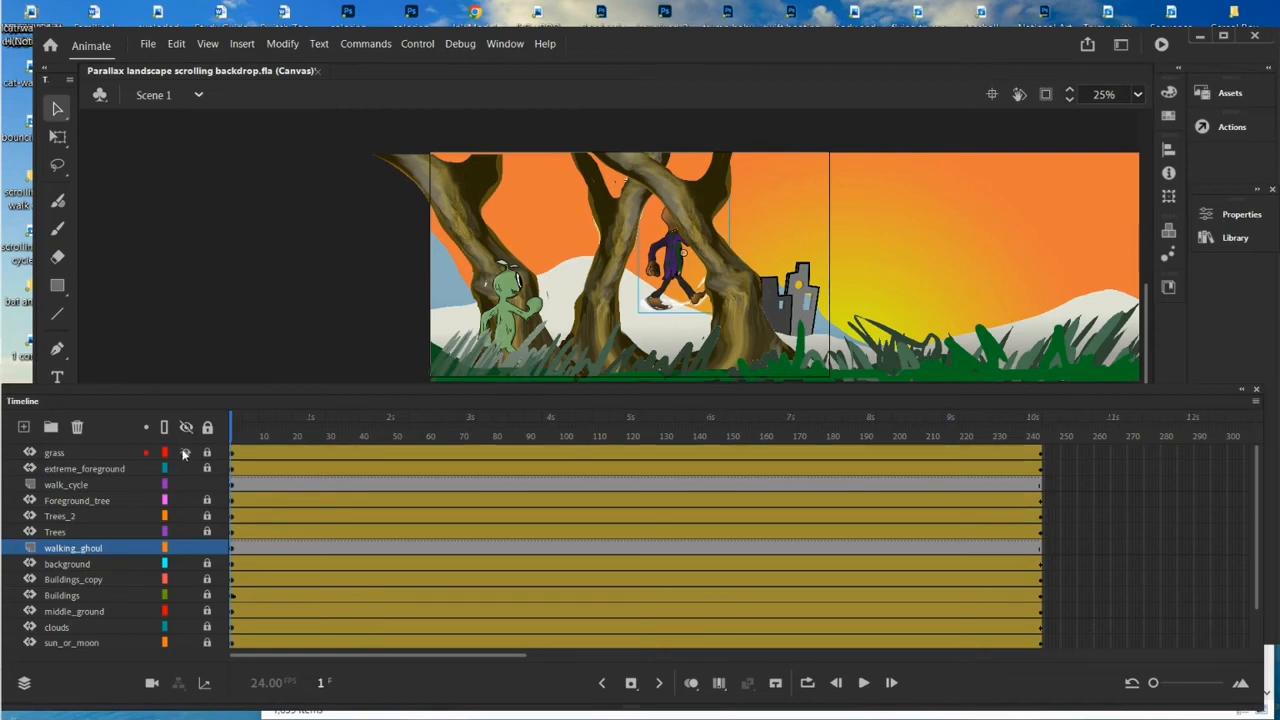
Hide the grass, extreme_foreground, walk_cycle, Foreground_tree and Trees_2 layers
click(185, 453)
click(186, 468)
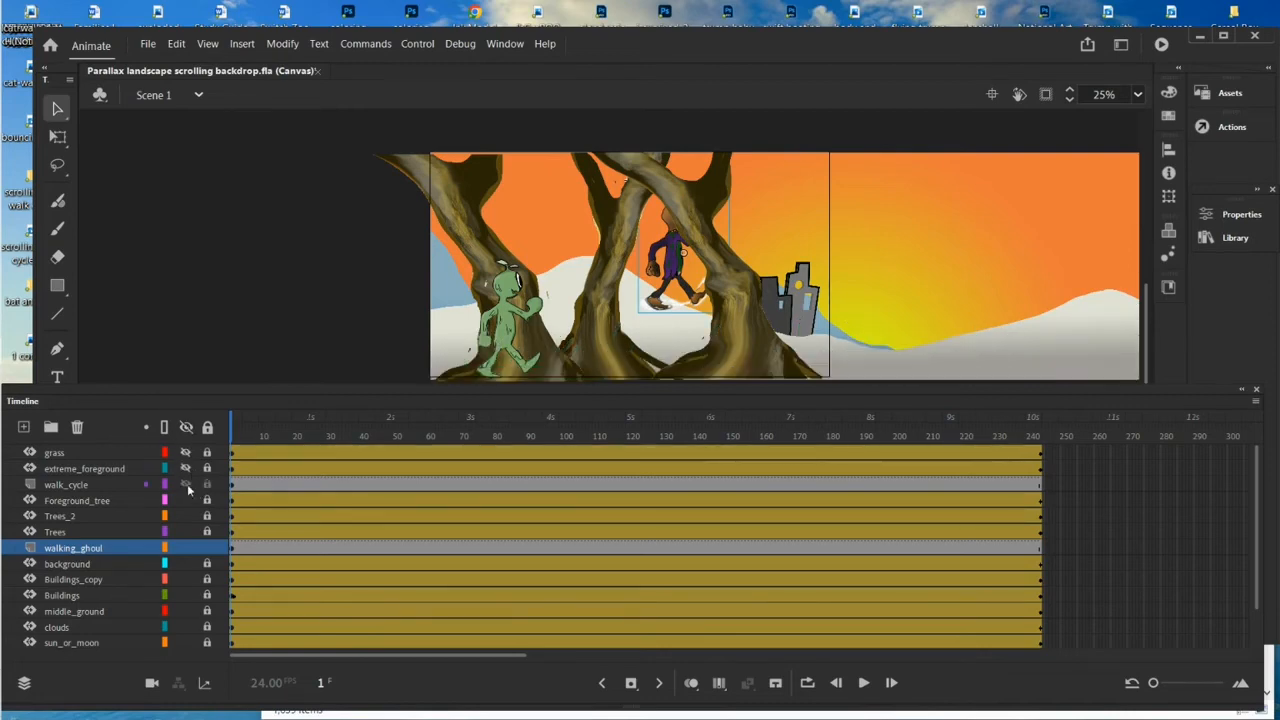
click(185, 484)
click(185, 500)
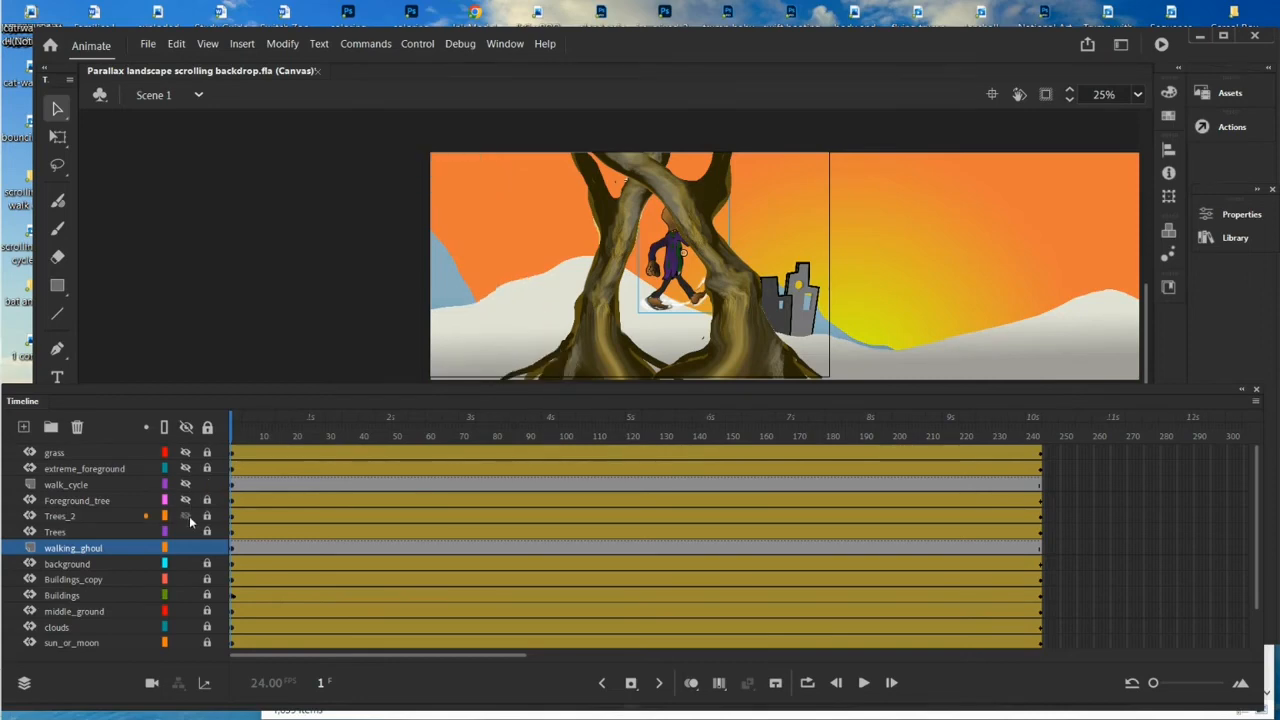
click(189, 516)
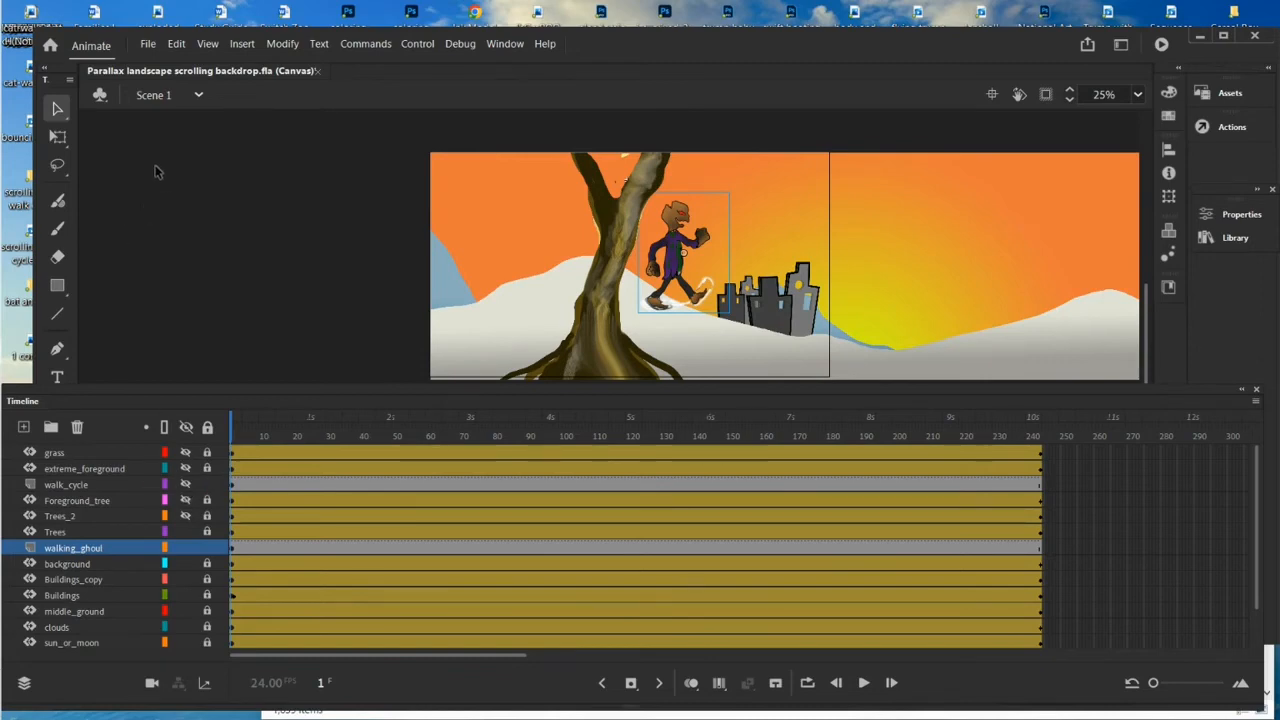
Flip the ghoul horizontally, then shrink and tilt it to stand on the snowy slope just left of the buildings
right_click(686, 274)
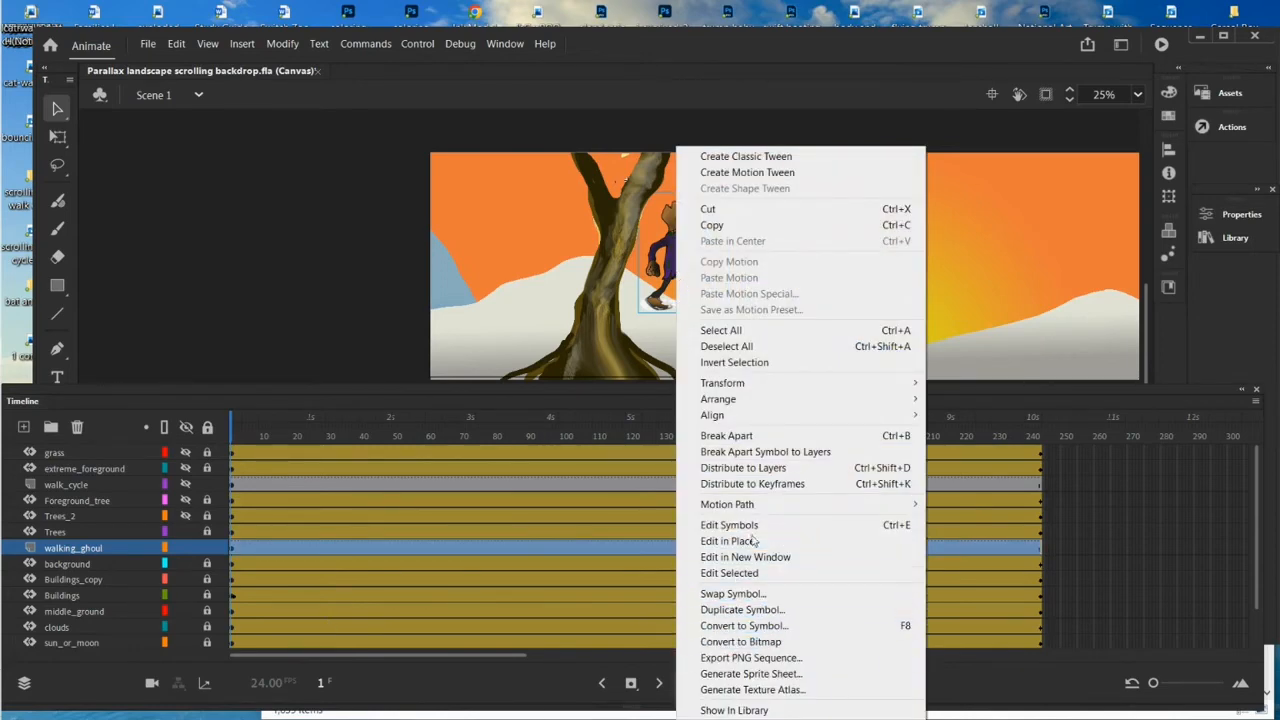
mouse_move(884, 385)
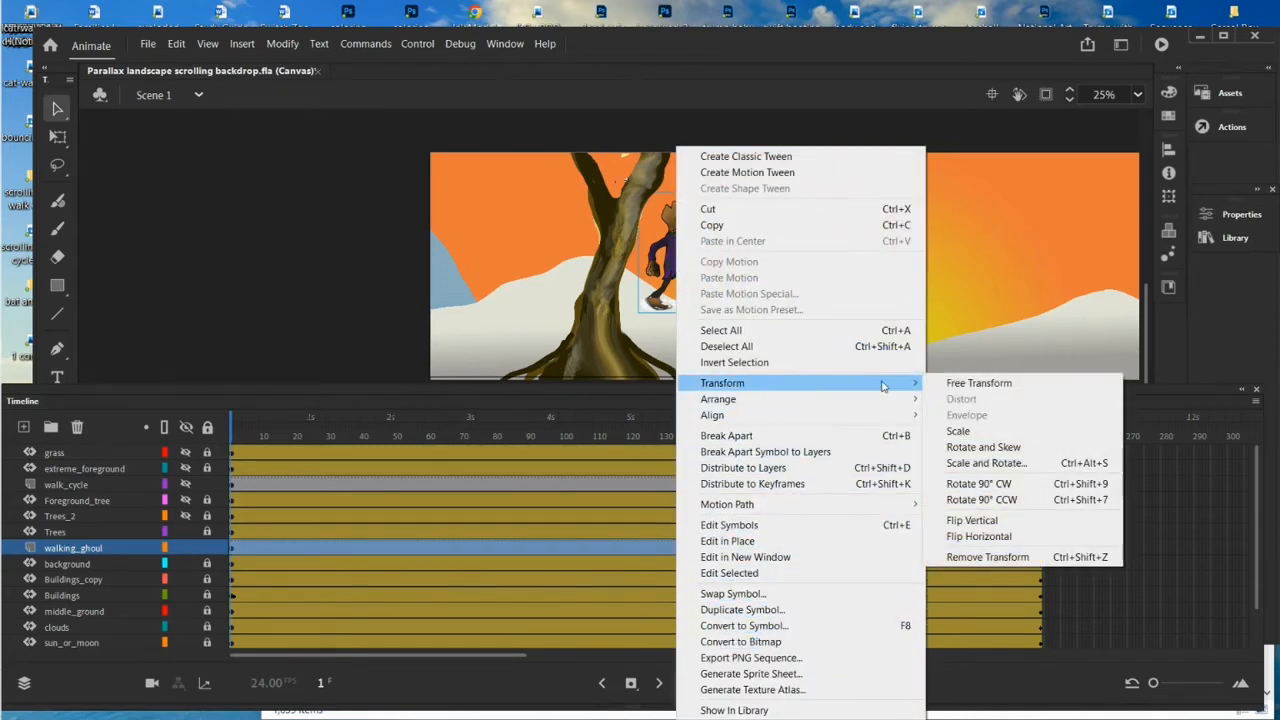
click(1045, 537)
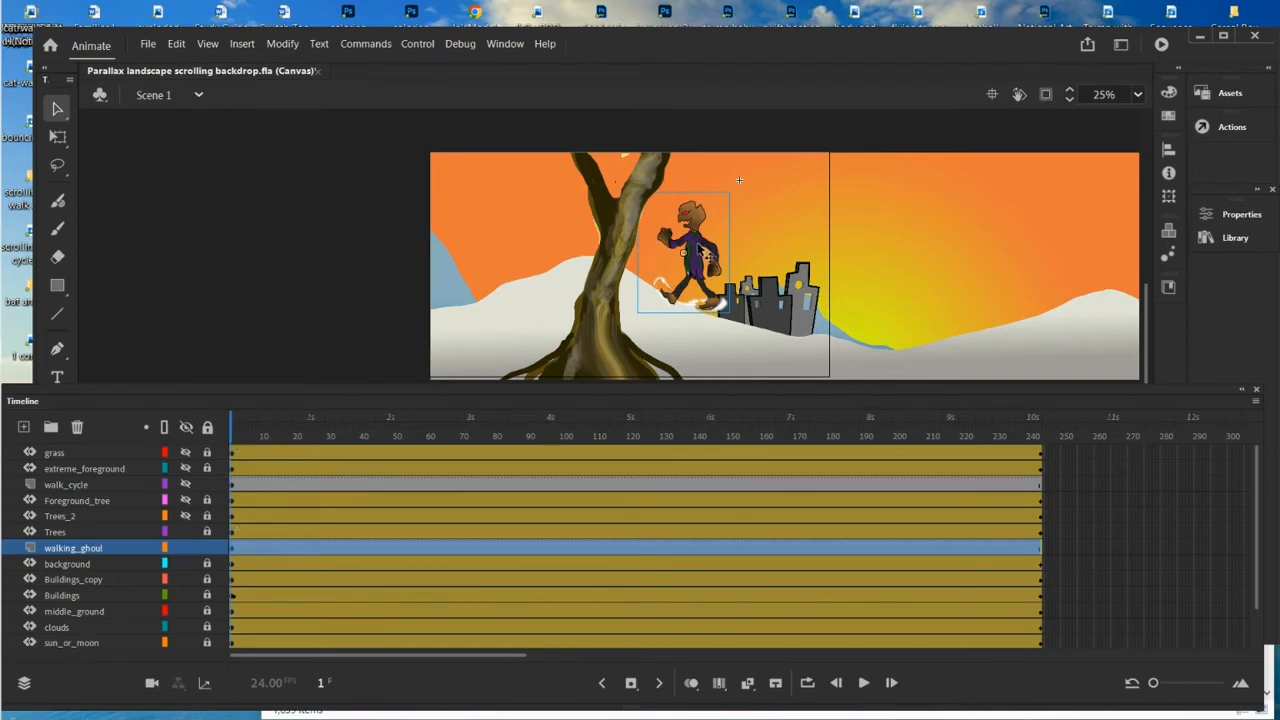
drag(698, 245, 794, 275)
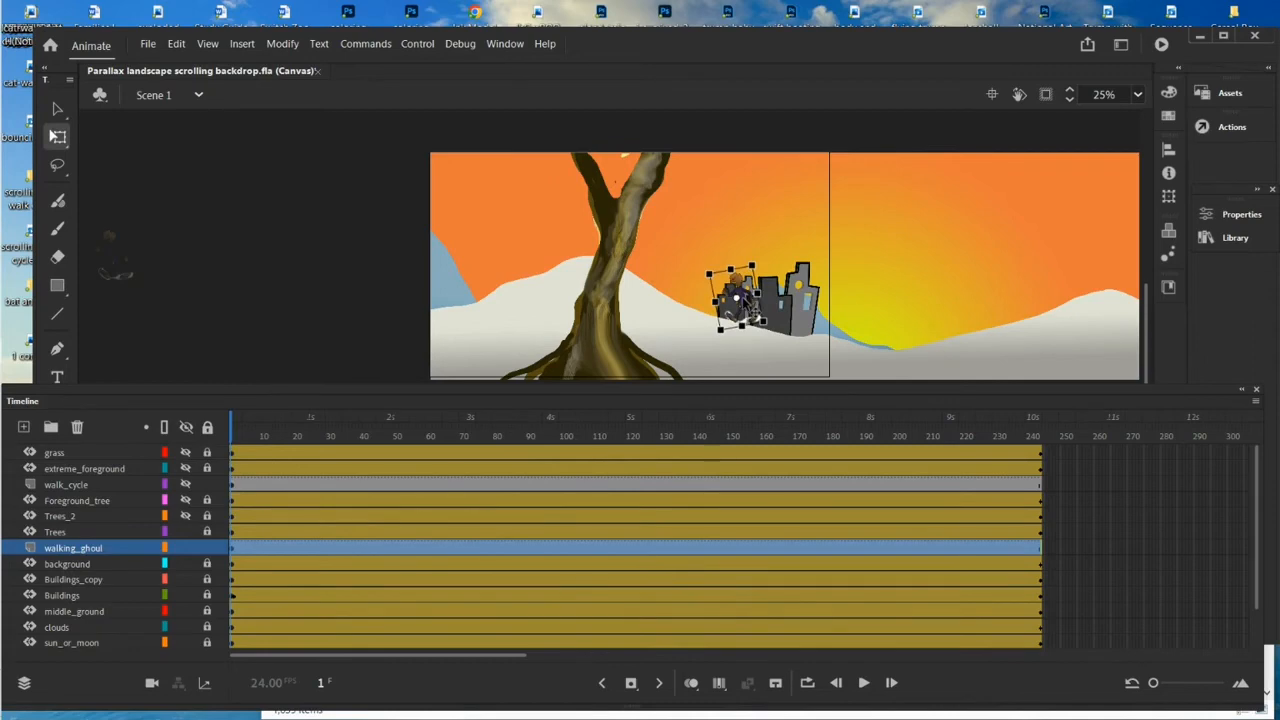
drag(742, 296, 703, 292)
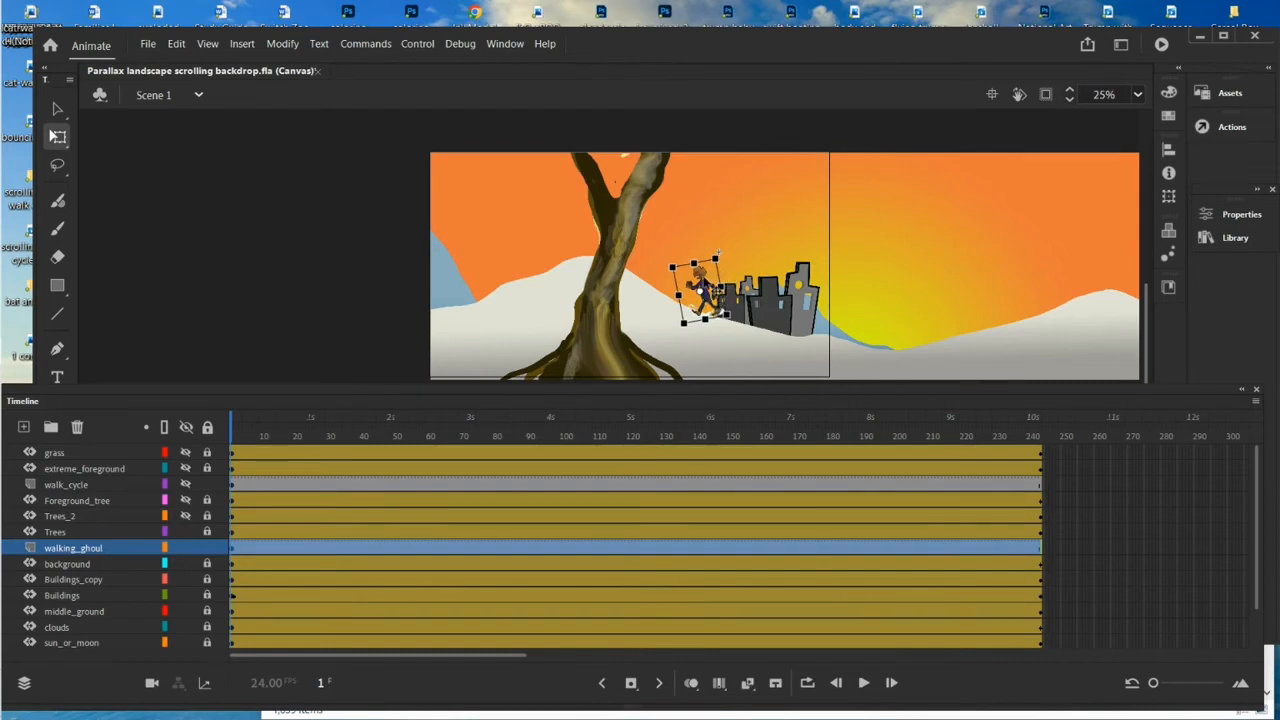
Create a motion tween on the ghoul and keyframe its position up the snowy hill at intervals through frame 133
right_click(702, 288)
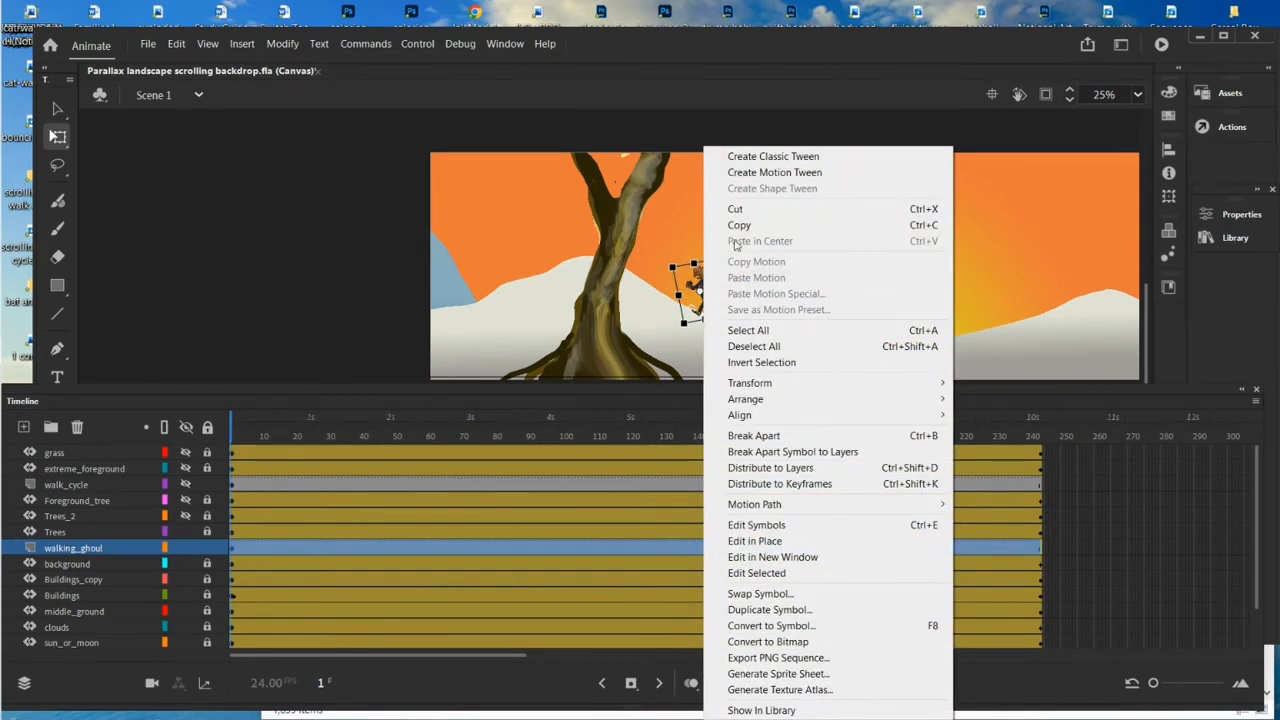
click(773, 172)
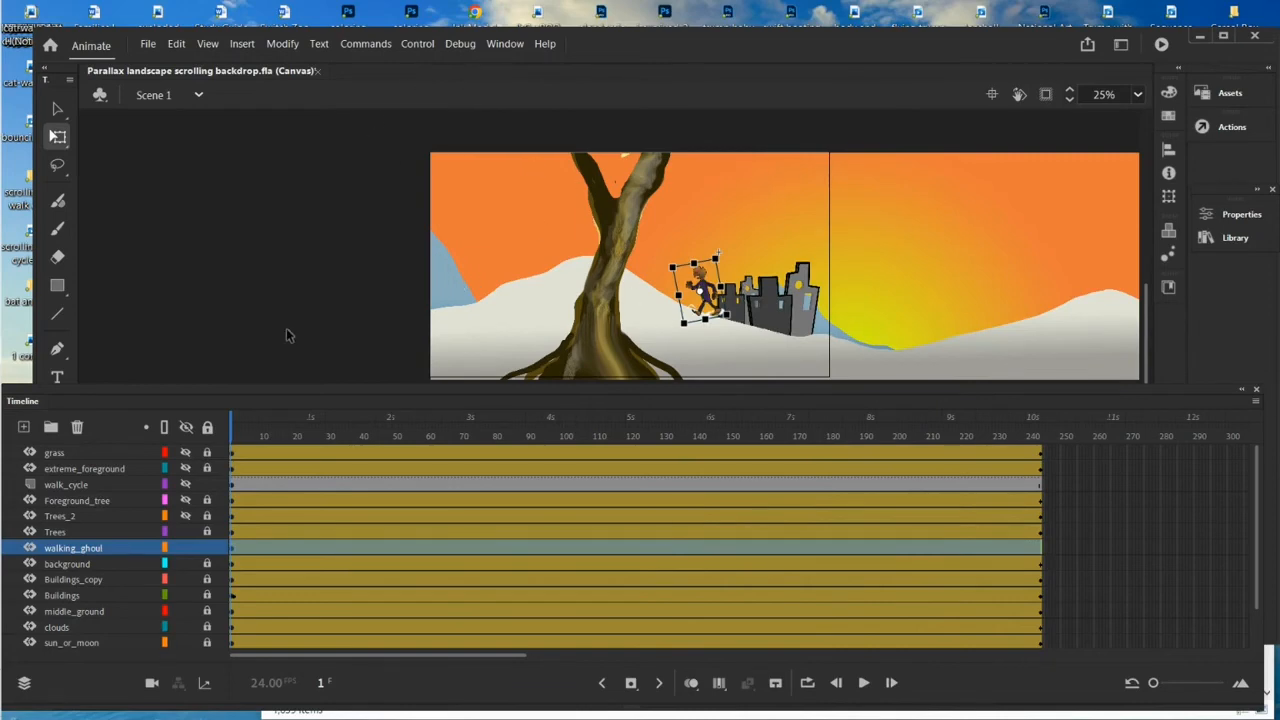
click(233, 425)
drag(233, 425, 564, 434)
drag(526, 260, 480, 254)
drag(564, 434, 671, 436)
drag(474, 252, 374, 234)
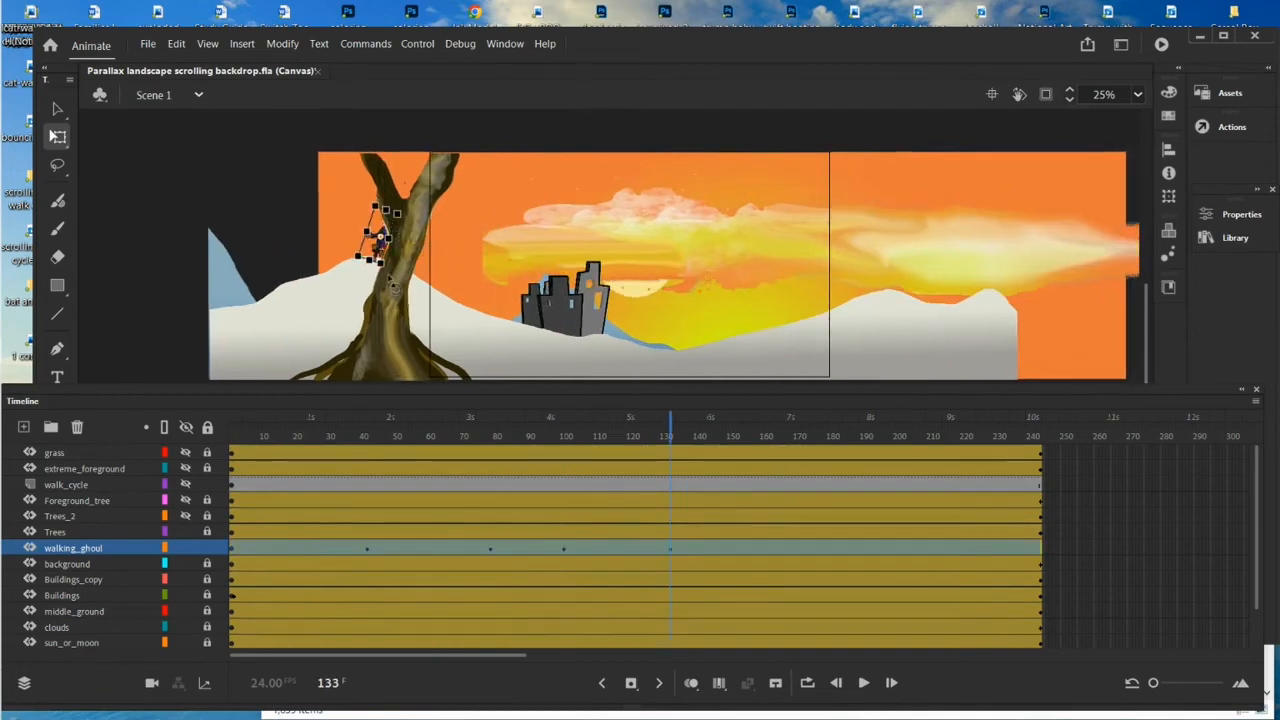
Keyframe the ghoul over the hilltop and down its left slope from beyond frame 133 to the tween's end, then return to frame 1
drag(671, 436, 797, 436)
drag(378, 235, 284, 235)
drag(797, 436, 867, 436)
drag(281, 235, 200, 254)
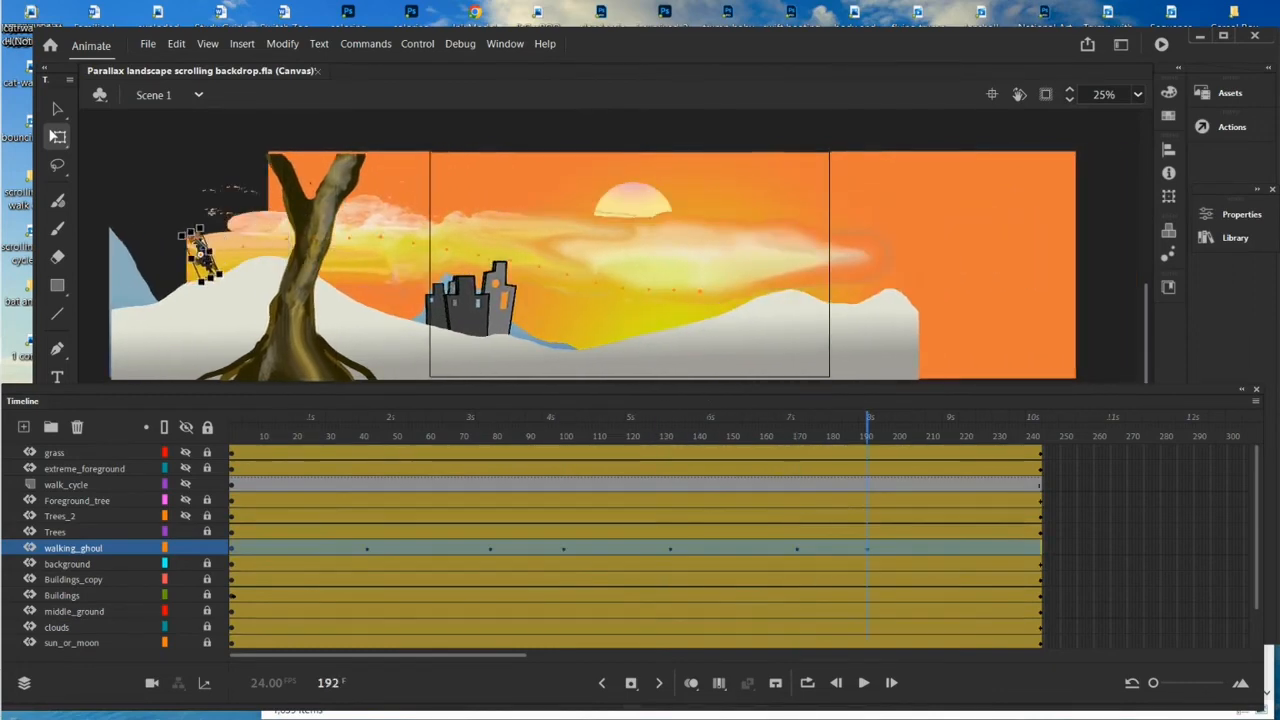
drag(867, 436, 944, 436)
drag(186, 257, 125, 279)
drag(944, 436, 1041, 436)
drag(127, 279, 92, 275)
click(232, 436)
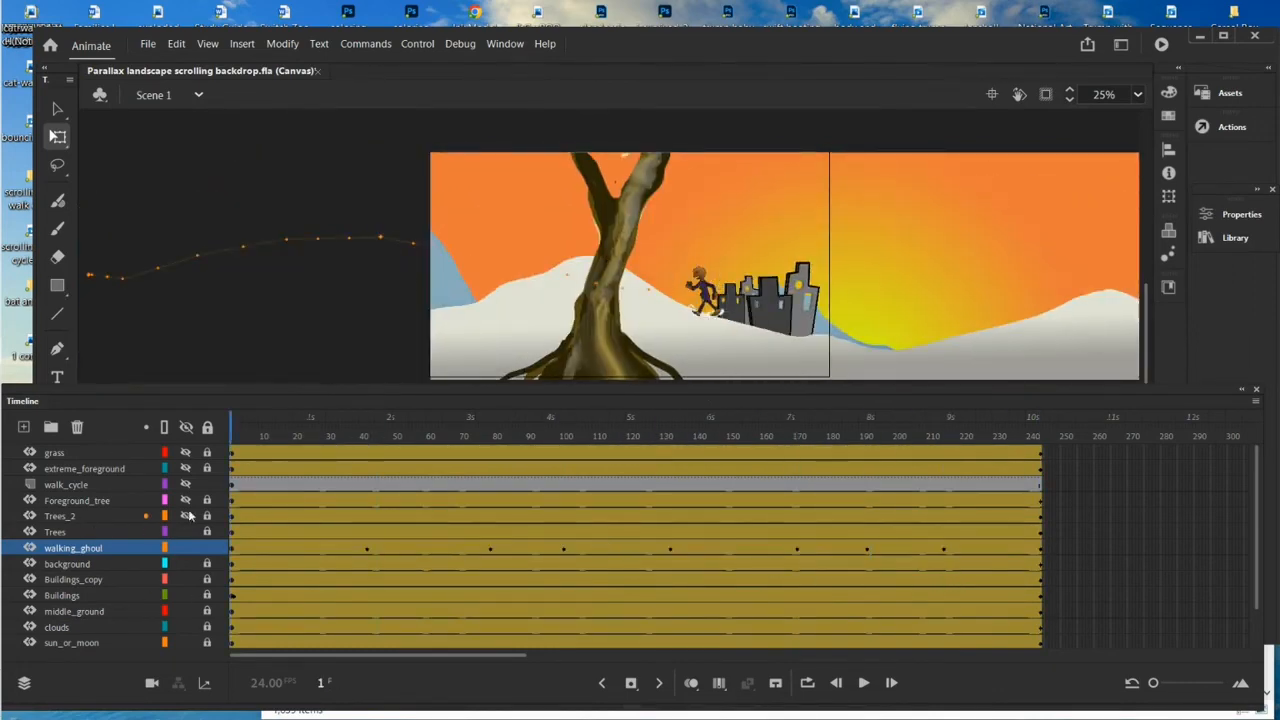
Make all the hidden layers visible again, play back the scene with the ghoul, and return to frame 1
drag(186, 516, 186, 453)
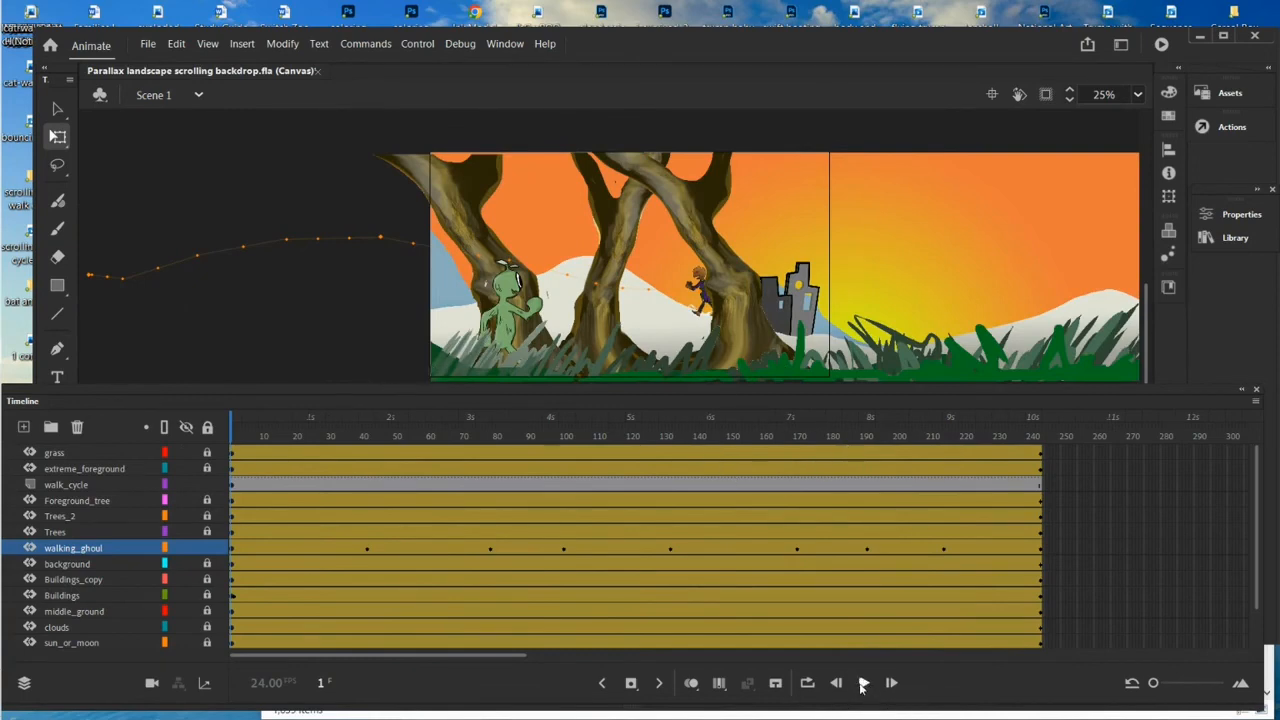
click(864, 682)
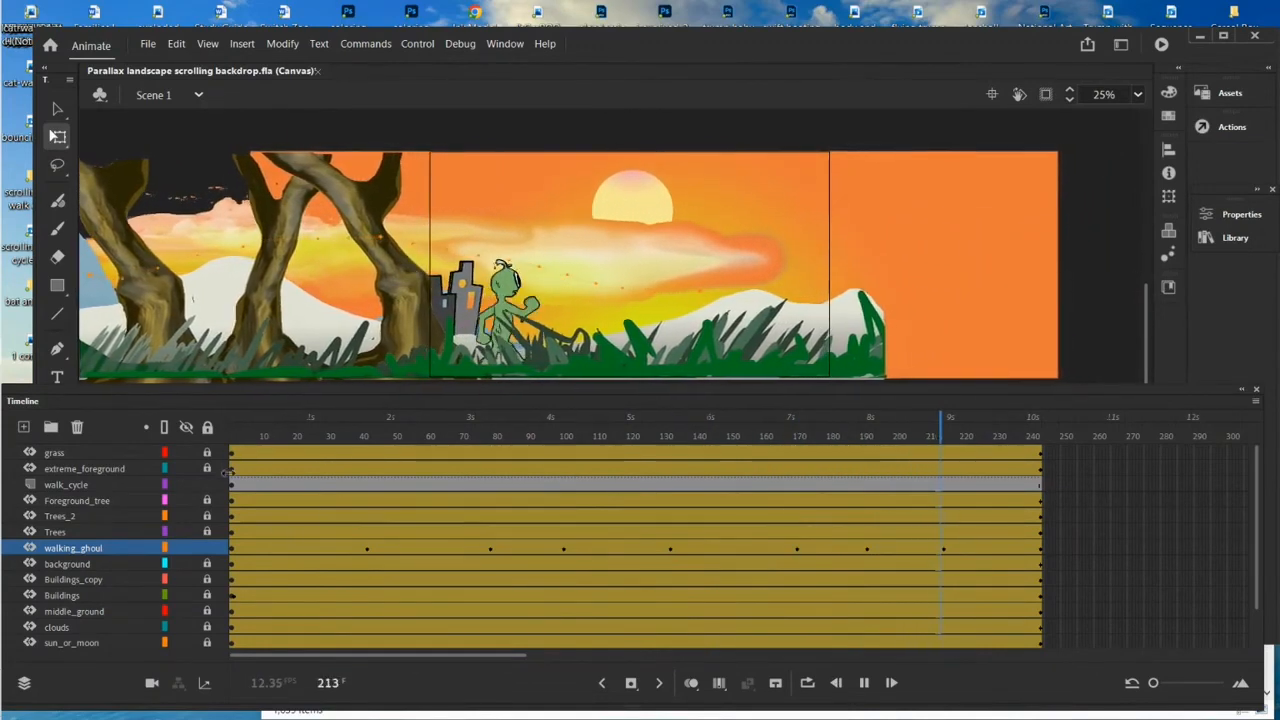
key(Return)
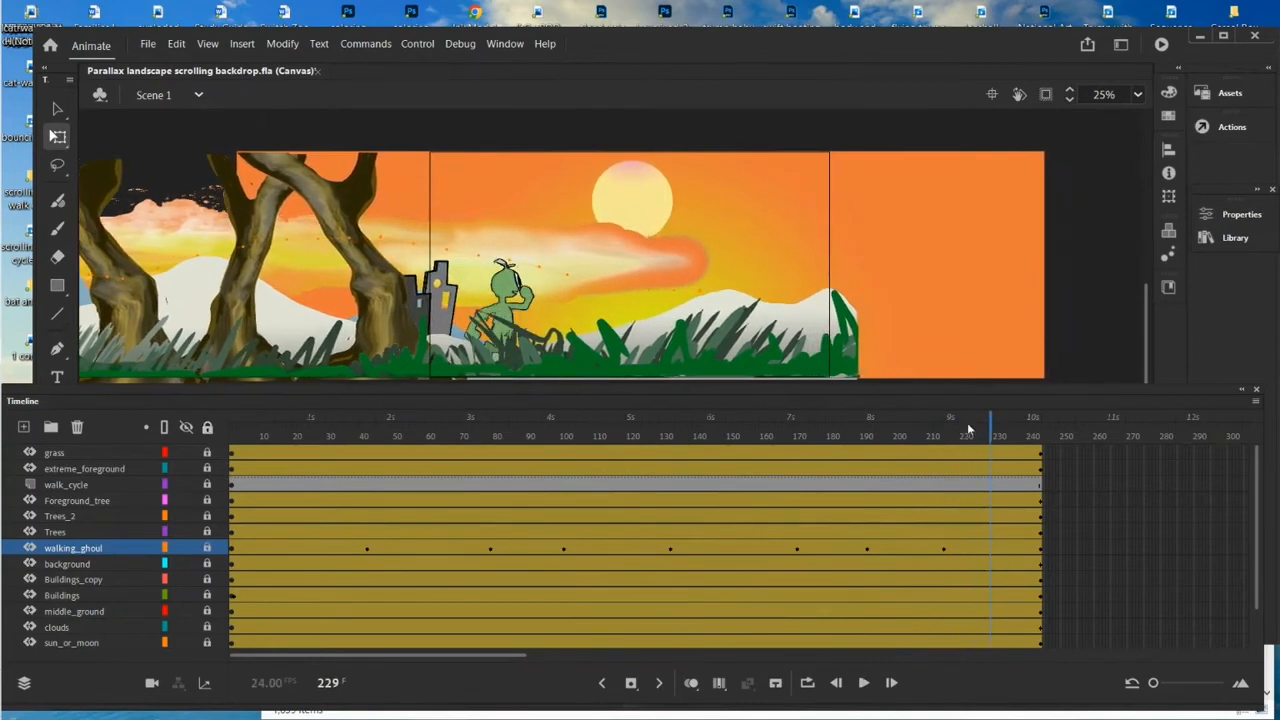
drag(990, 432, 147, 430)
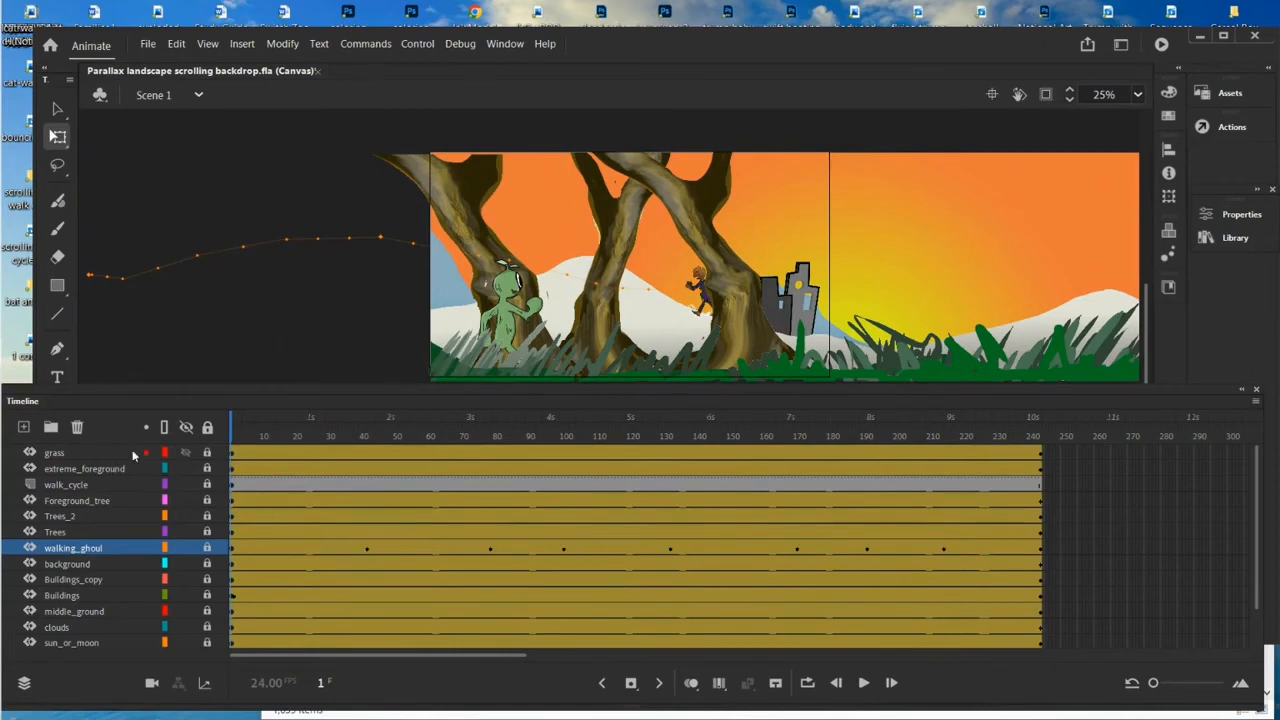
Add a new layer directly above Trees_2 and name it walking_girl
click(95, 485)
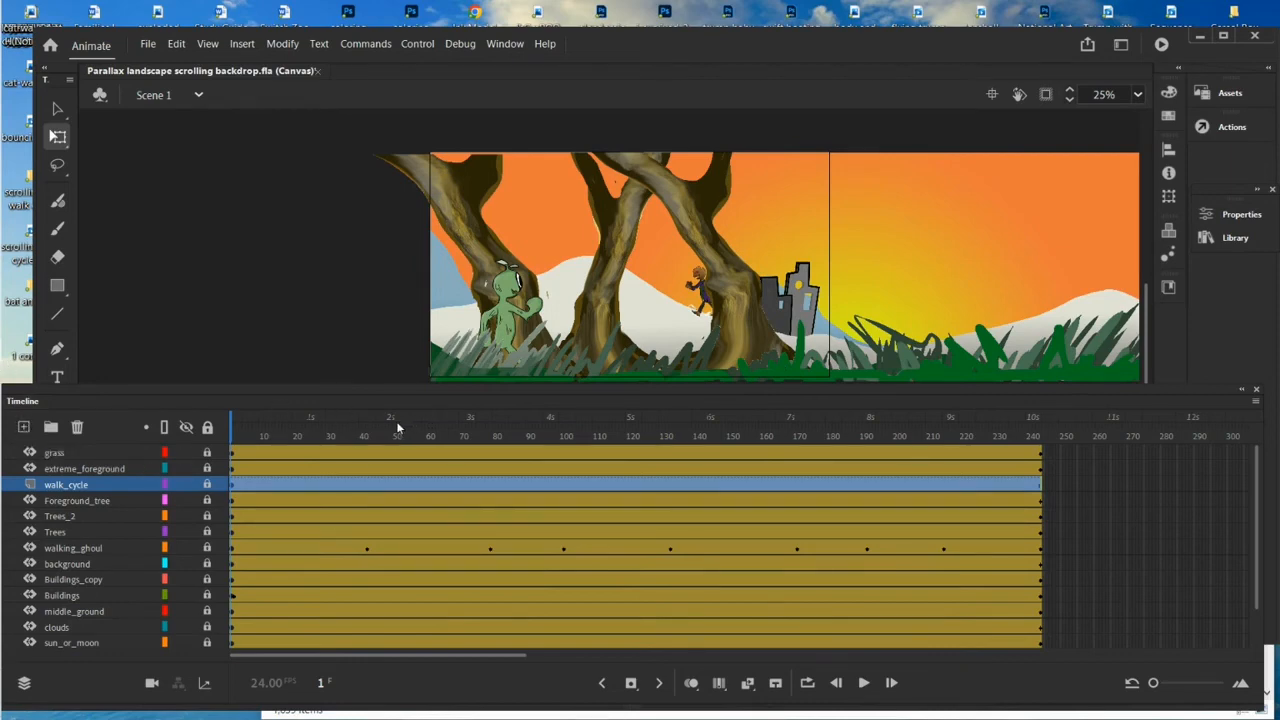
click(107, 502)
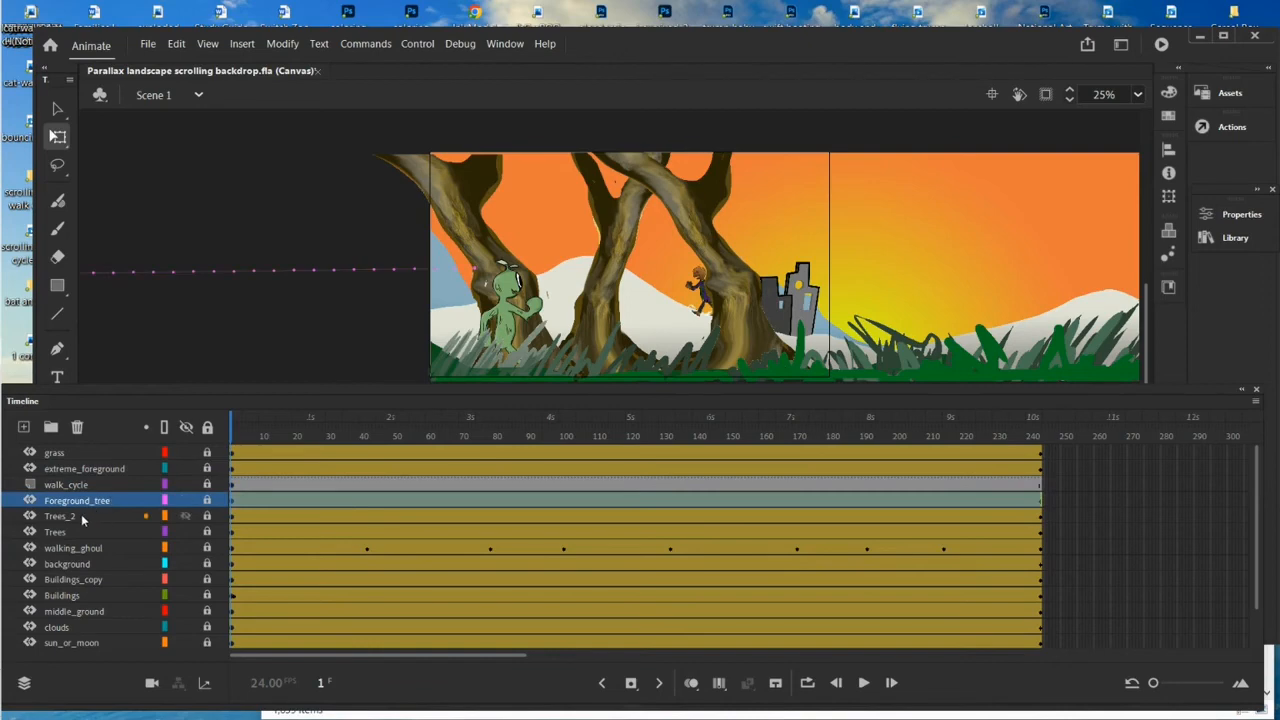
click(86, 515)
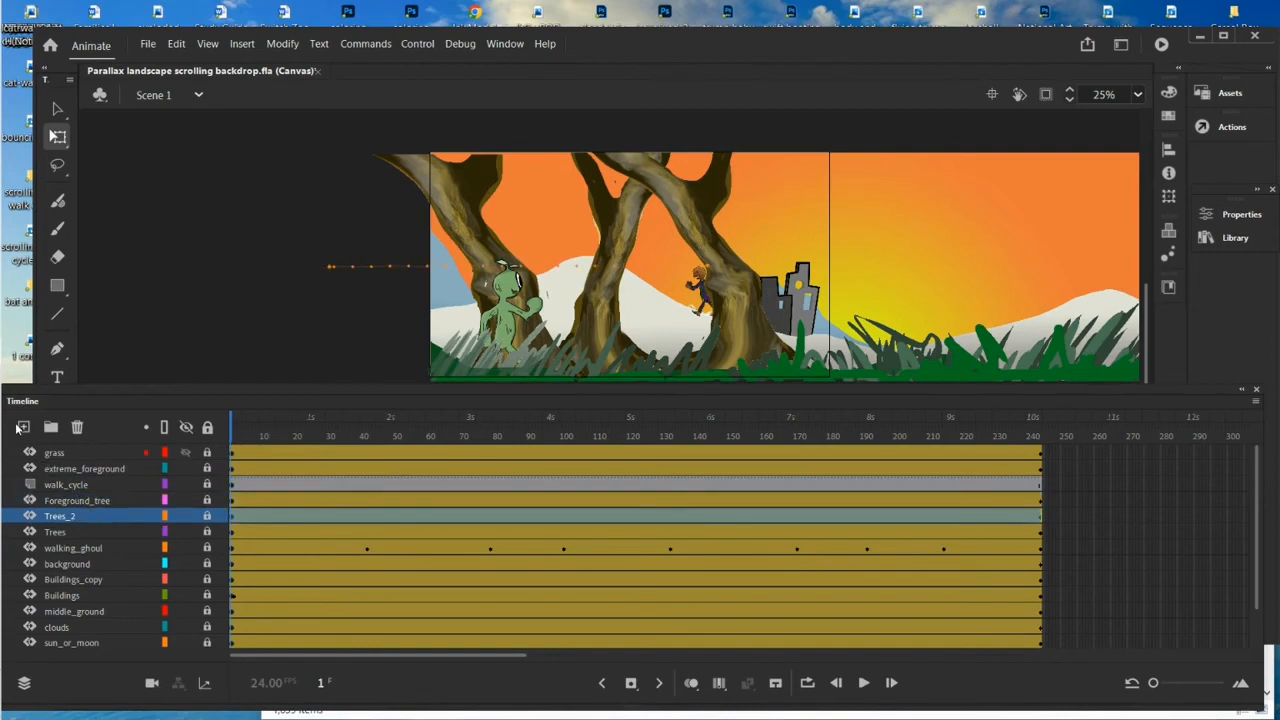
click(24, 427)
click(68, 516)
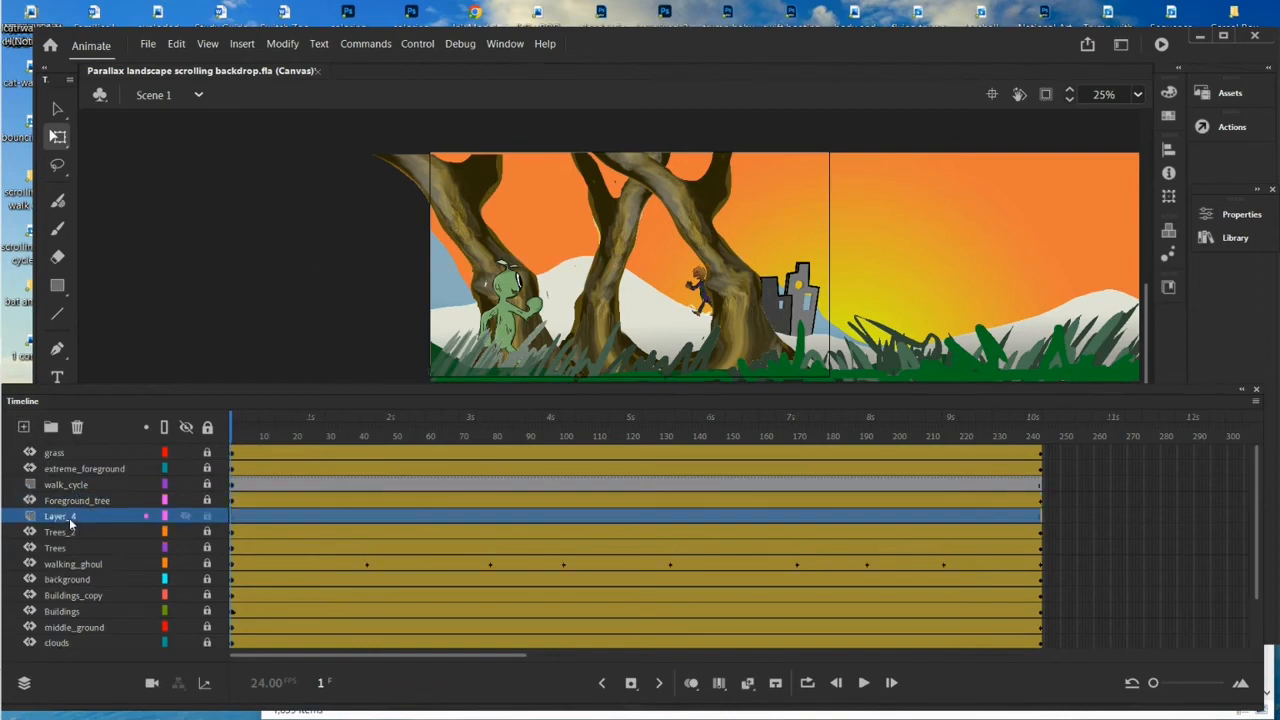
double_click(66, 516)
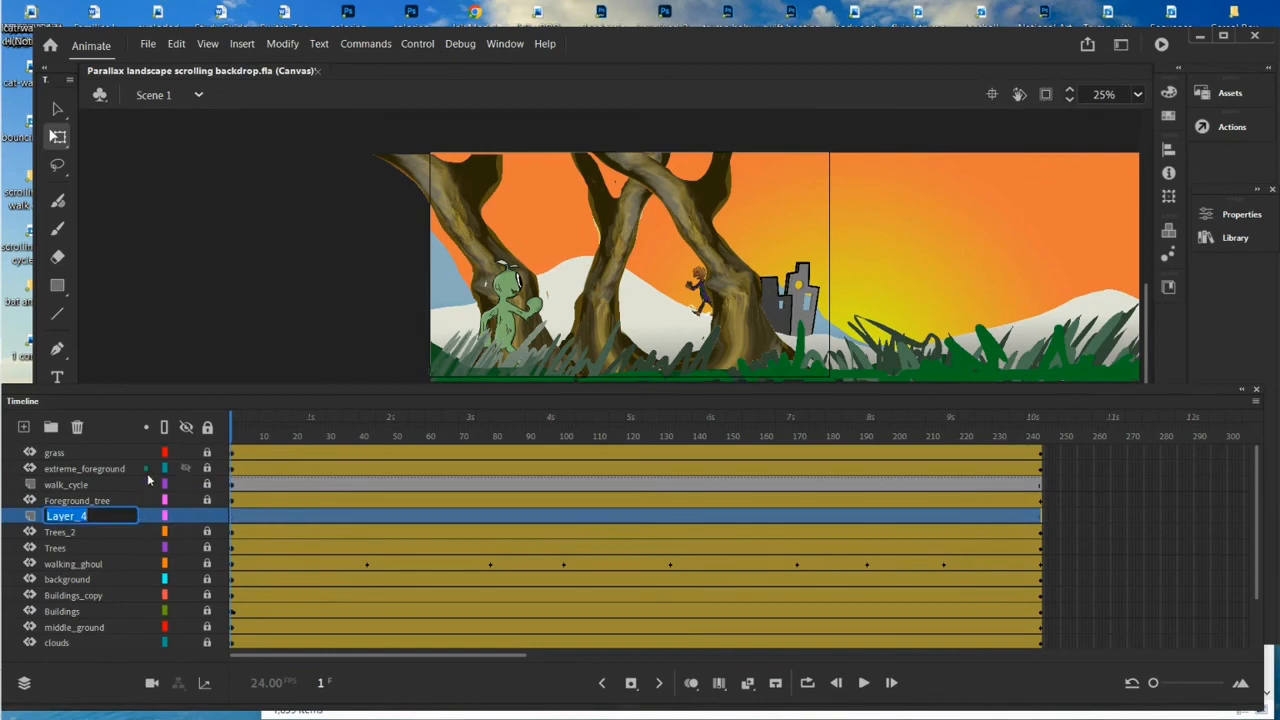
text(walking girl)
key(Return)
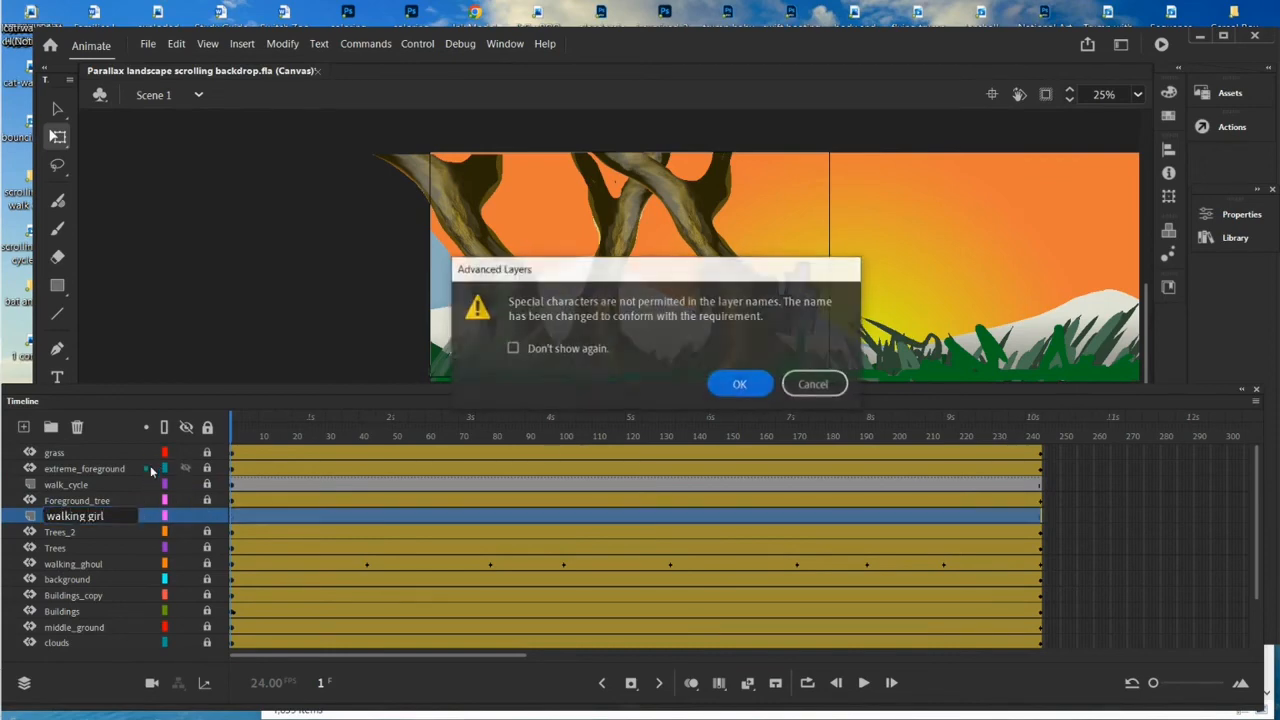
click(731, 387)
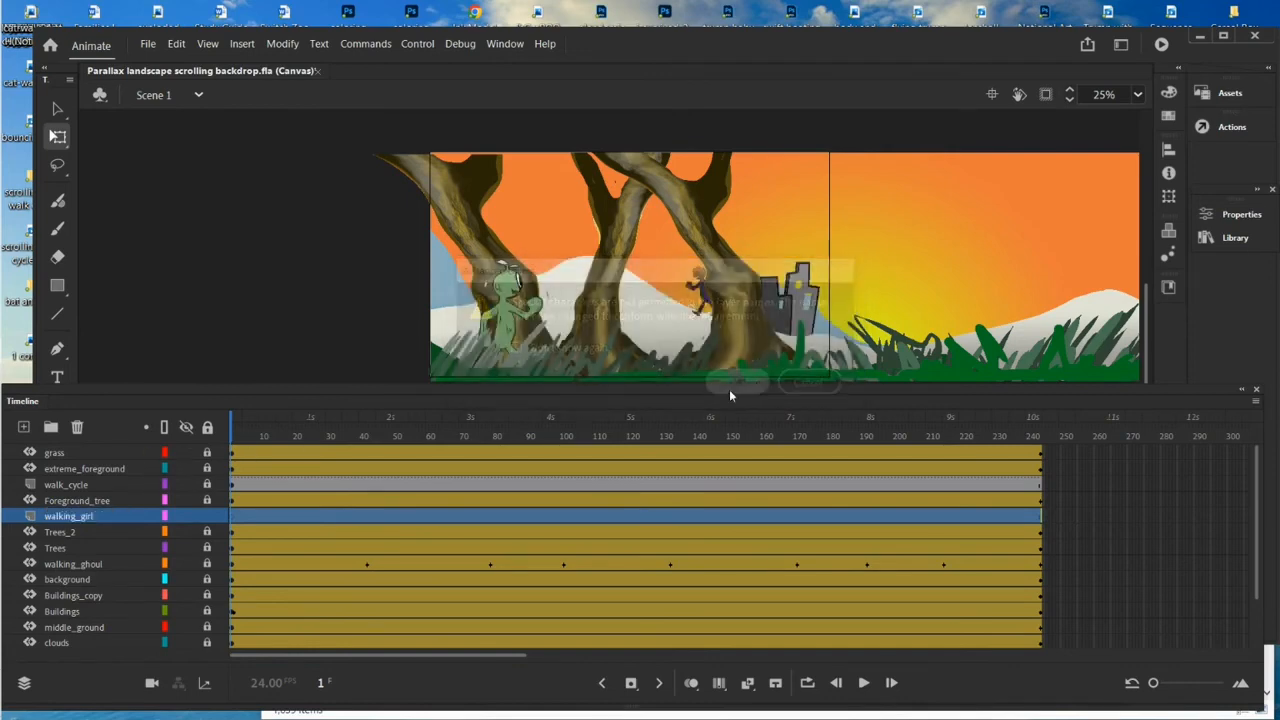
Create a new Graphic symbol named girl
click(240, 44)
click(262, 58)
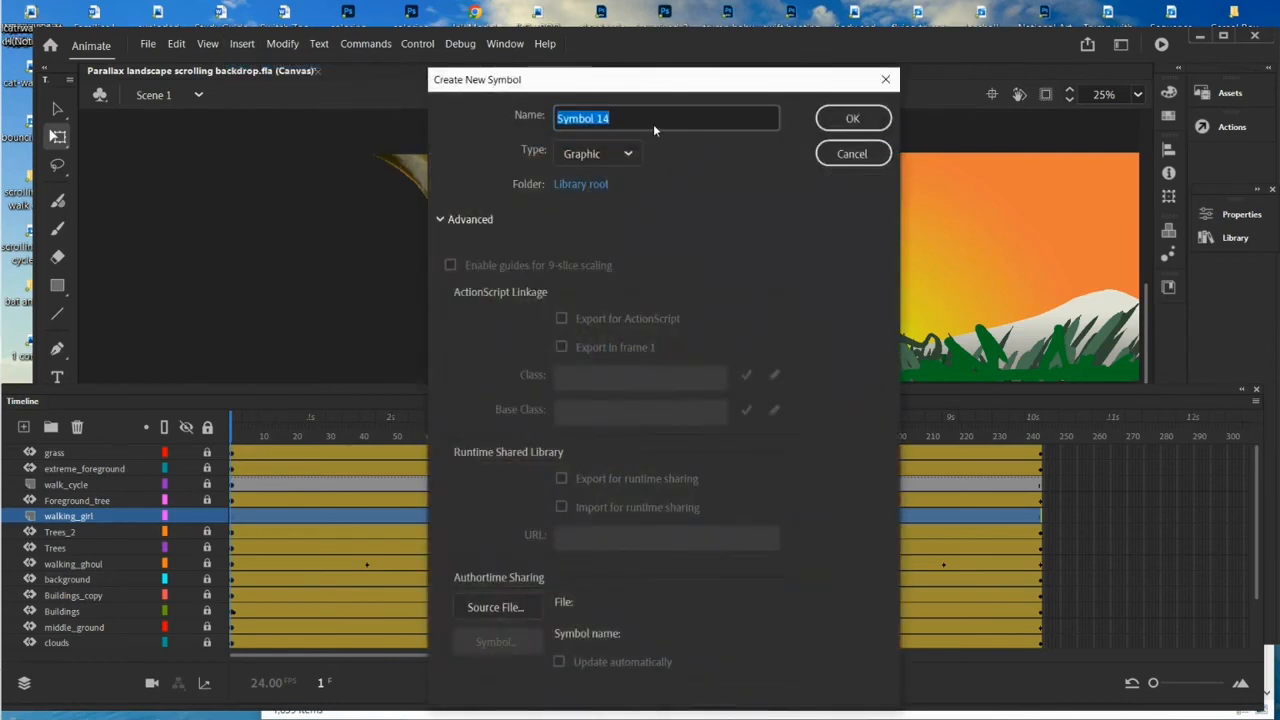
text(girl)
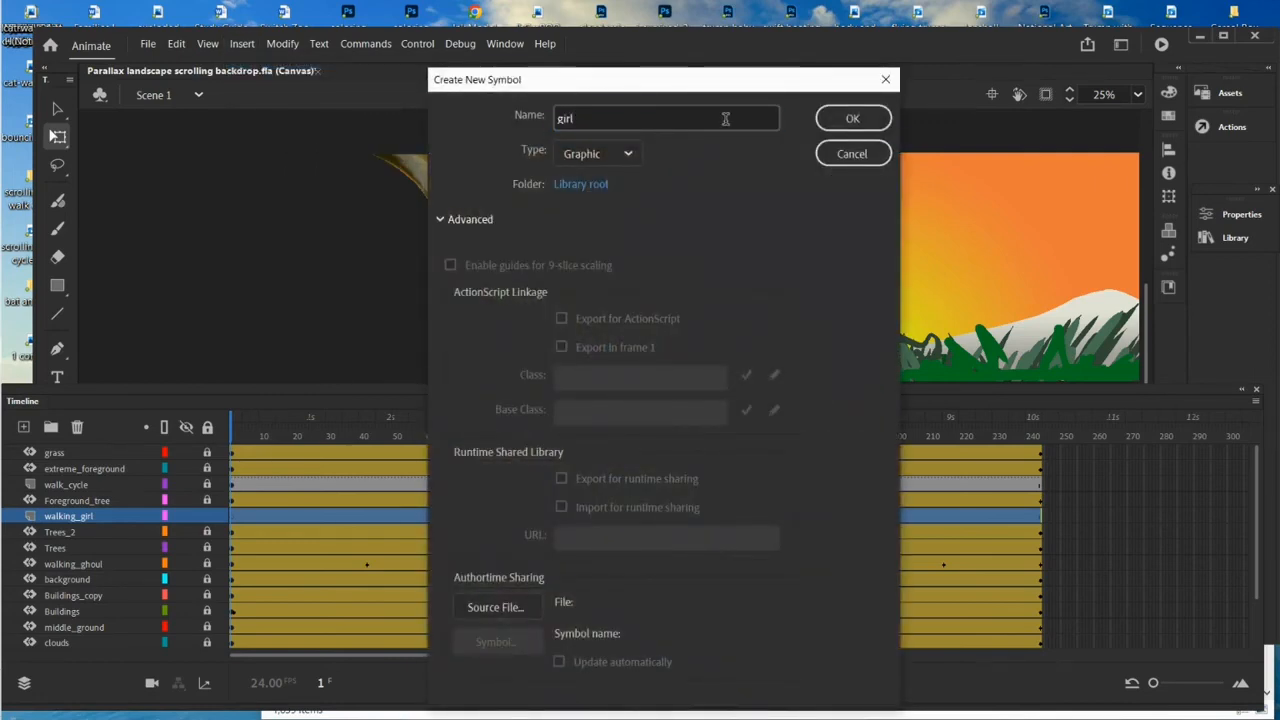
click(856, 119)
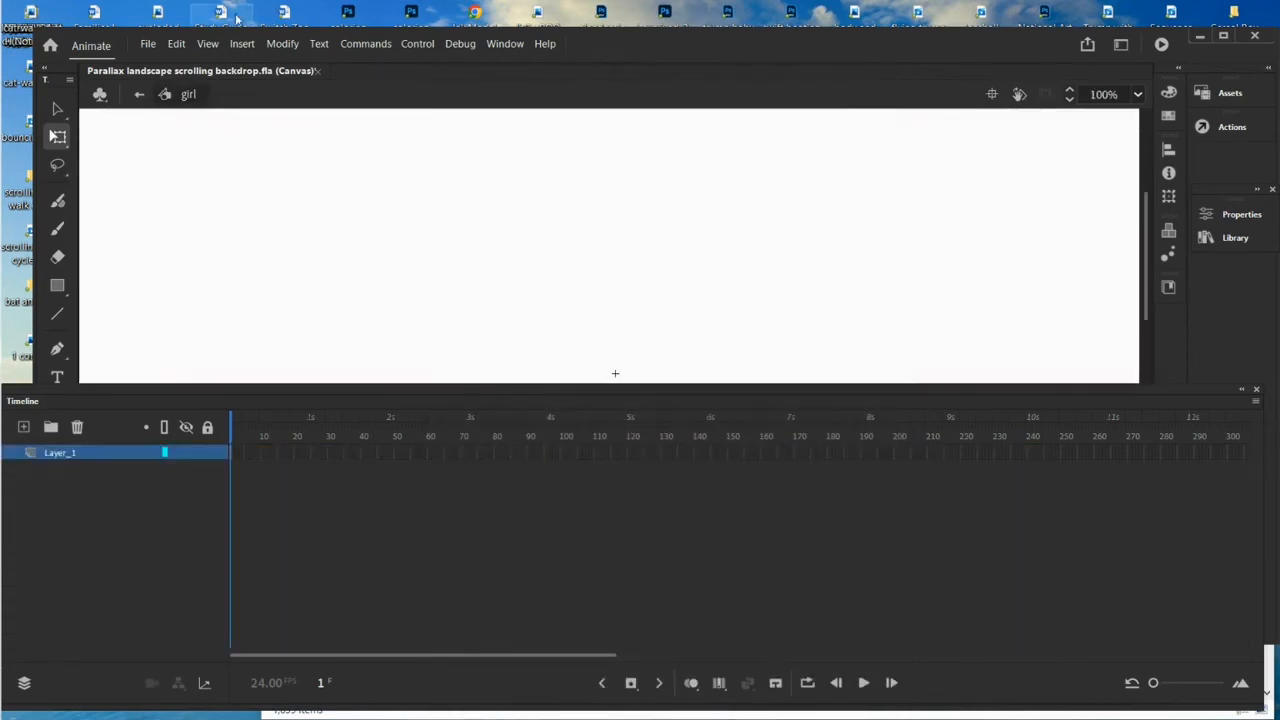
click(149, 45)
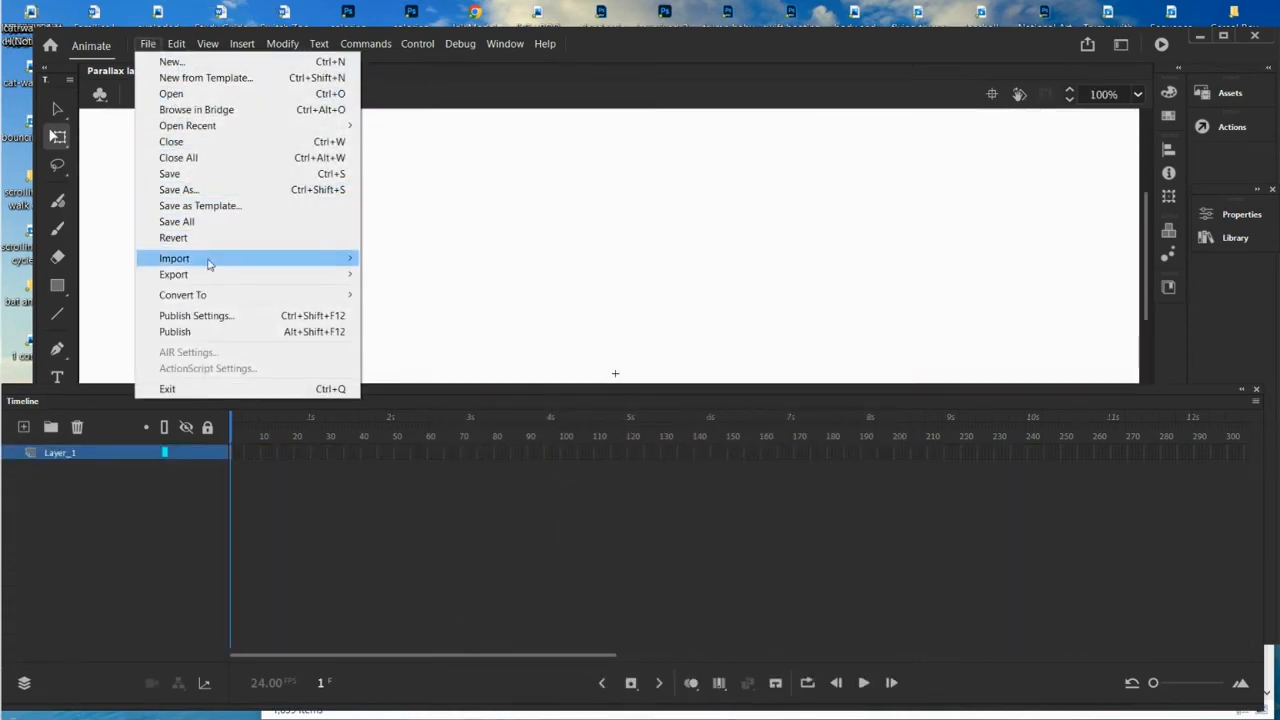
mouse_move(225, 262)
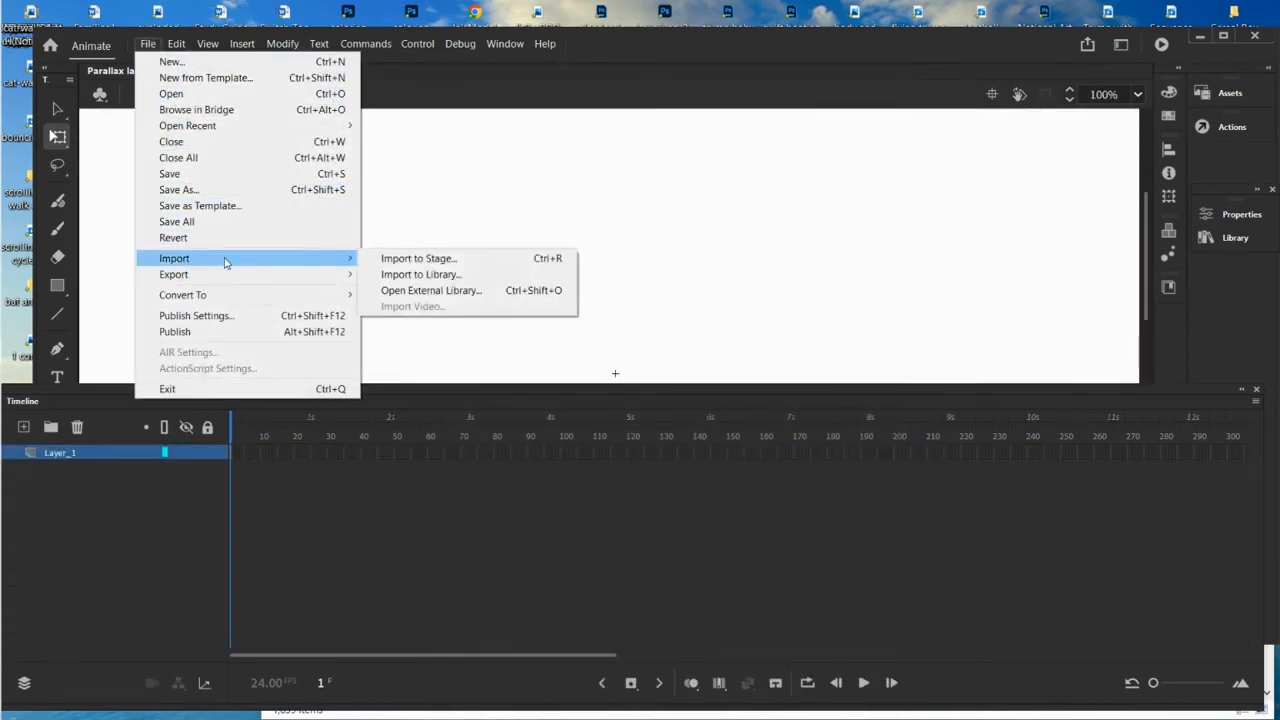
click(408, 273)
double_click(288, 176)
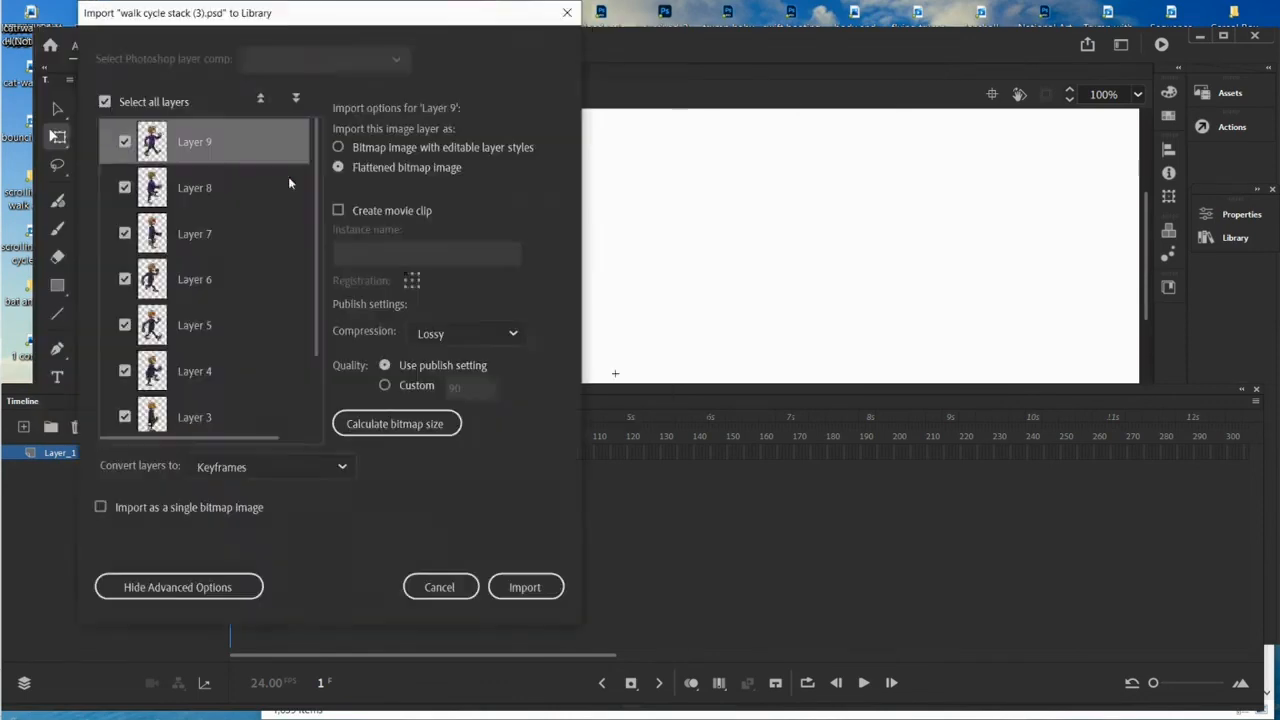
click(438, 586)
Import all layers of walk cycle stack (2).psd to the library, converting the layers to keyframes
click(148, 44)
mouse_move(229, 257)
click(457, 274)
double_click(417, 166)
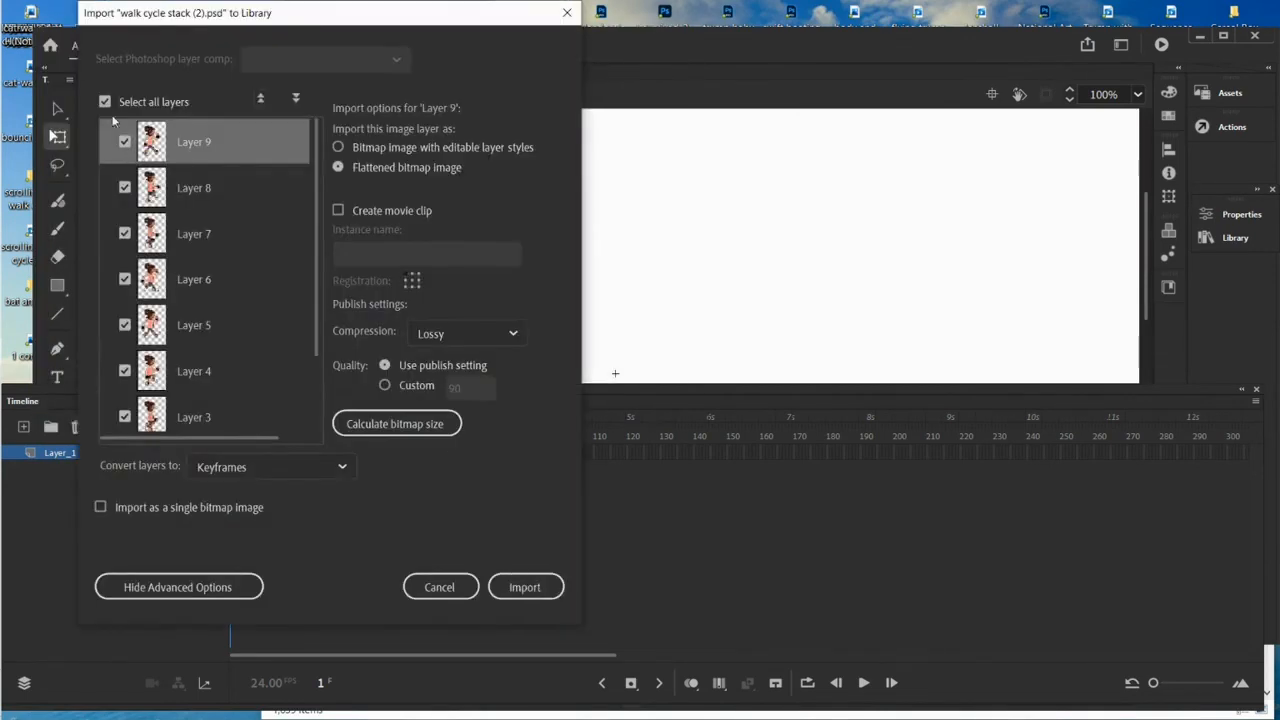
click(523, 583)
Delete the spare layer in the girl symbol, adjust the walk cycle's frames in its timeline, and return to Scene 1
click(77, 427)
right_click(261, 453)
right_click(250, 454)
mouse_move(232, 453)
mouse_down()
mouse_move(257, 453)
mouse_move(232, 430)
mouse_up()
click(300, 233)
click(261, 454)
right_click(259, 454)
click(310, 251)
right_click(289, 455)
click(340, 251)
click(140, 95)
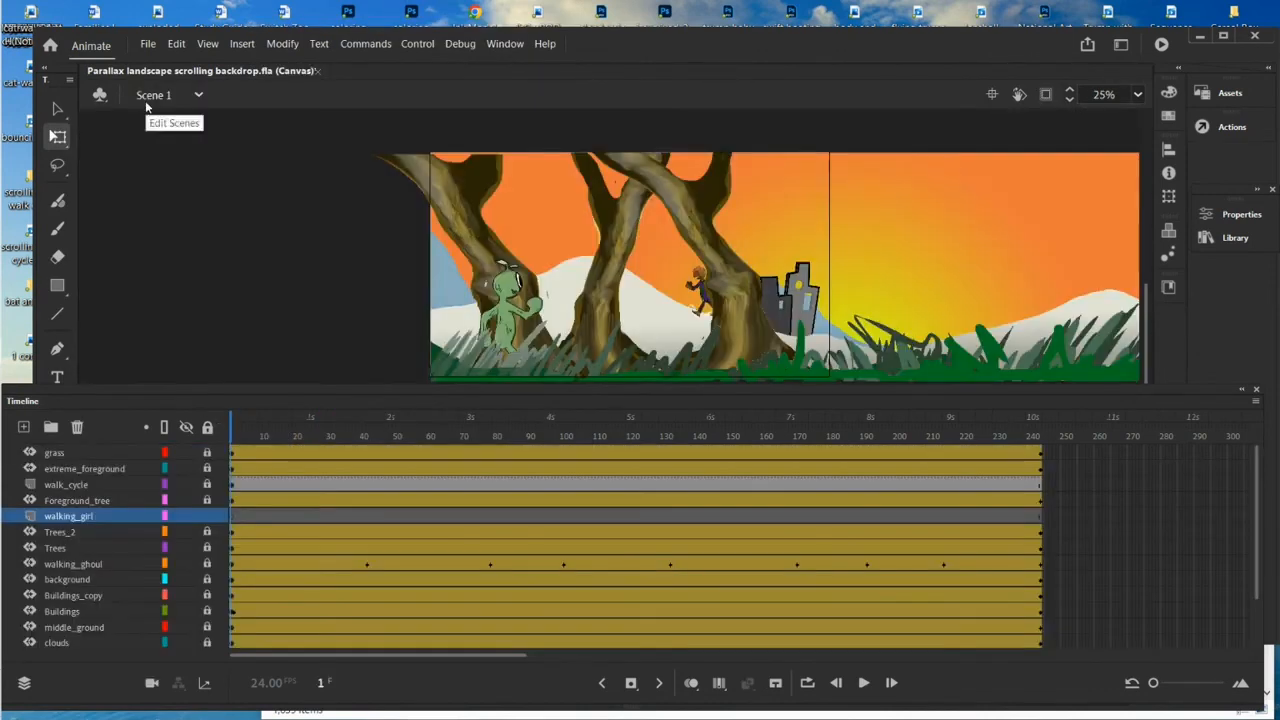
Place the girl symbol from the library on the walking_girl layer, just right of the buildings, and create a motion tween on it
click(1235, 238)
click(1009, 510)
drag(994, 510, 871, 318)
right_click(845, 330)
mouse_move(915, 383)
click(740, 540)
right_click(871, 318)
click(935, 172)
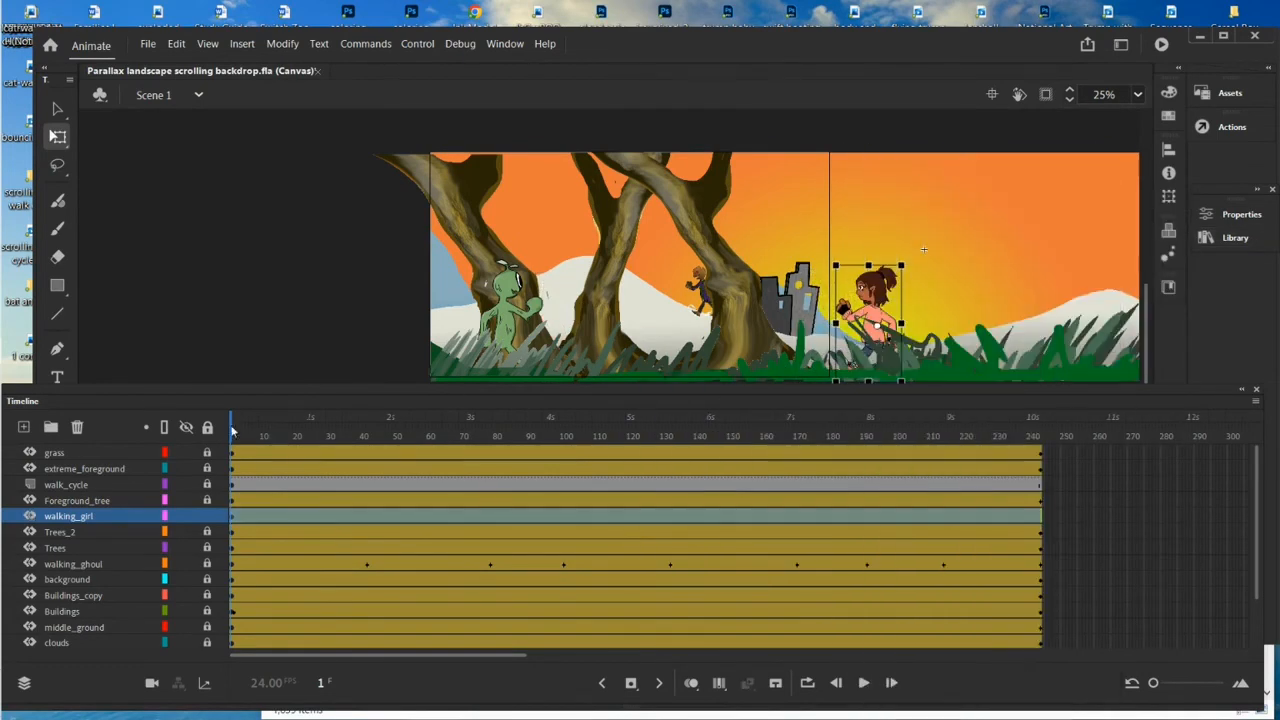
Move the girl beyond the stage's left edge at frame 244, then play back her walk and return to frame 1
drag(232, 432, 1040, 432)
drag(860, 316, 385, 316)
drag(1040, 432, 232, 430)
click(863, 682)
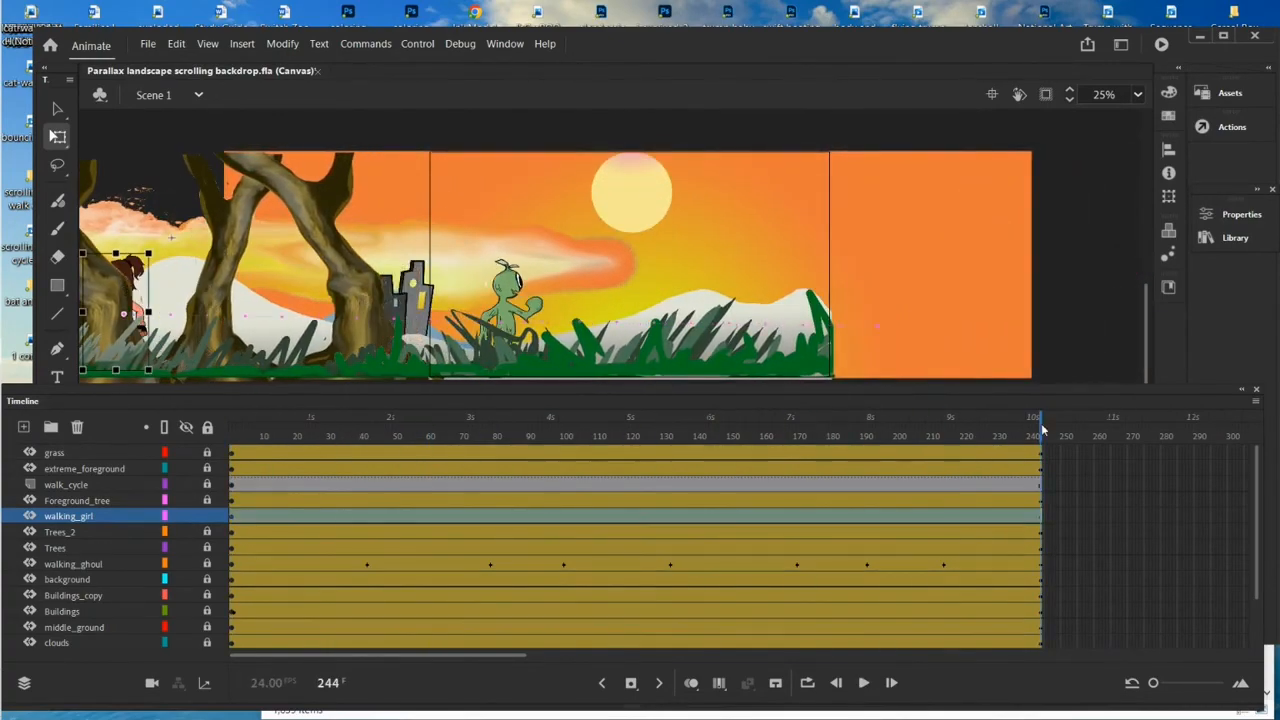
click(863, 682)
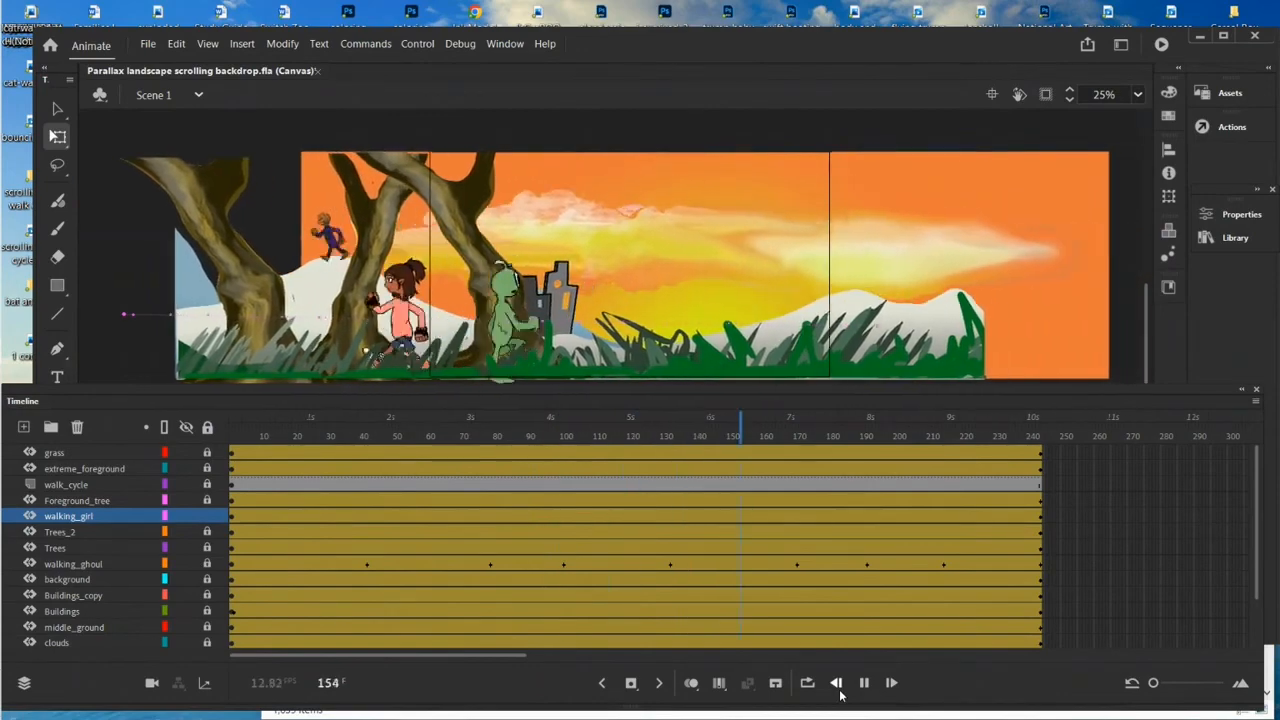
drag(826, 425, 231, 425)
Shrink the girl at frame 1 and lower her slightly into the grass
click(873, 305)
drag(903, 265, 890, 285)
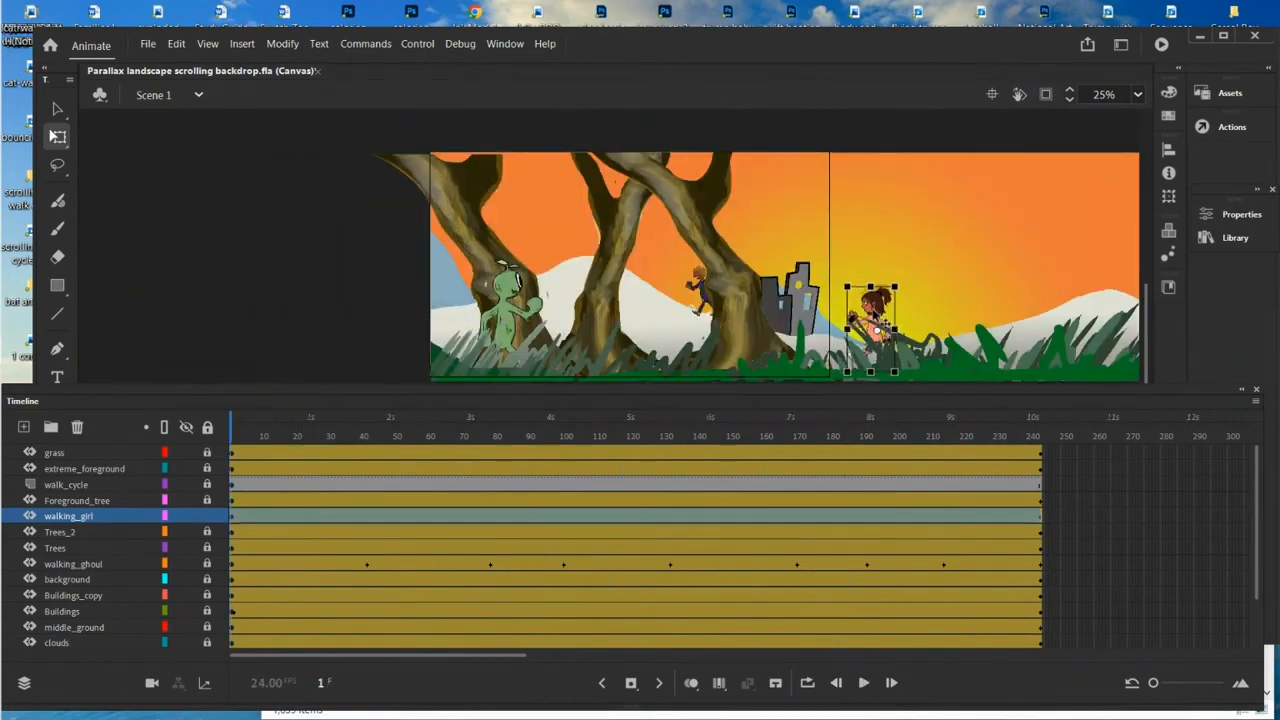
drag(231, 428, 240, 507)
Save the document under the new name "Parallax landscape scrolling backdrop with characters" in the Downloads folder
click(147, 43)
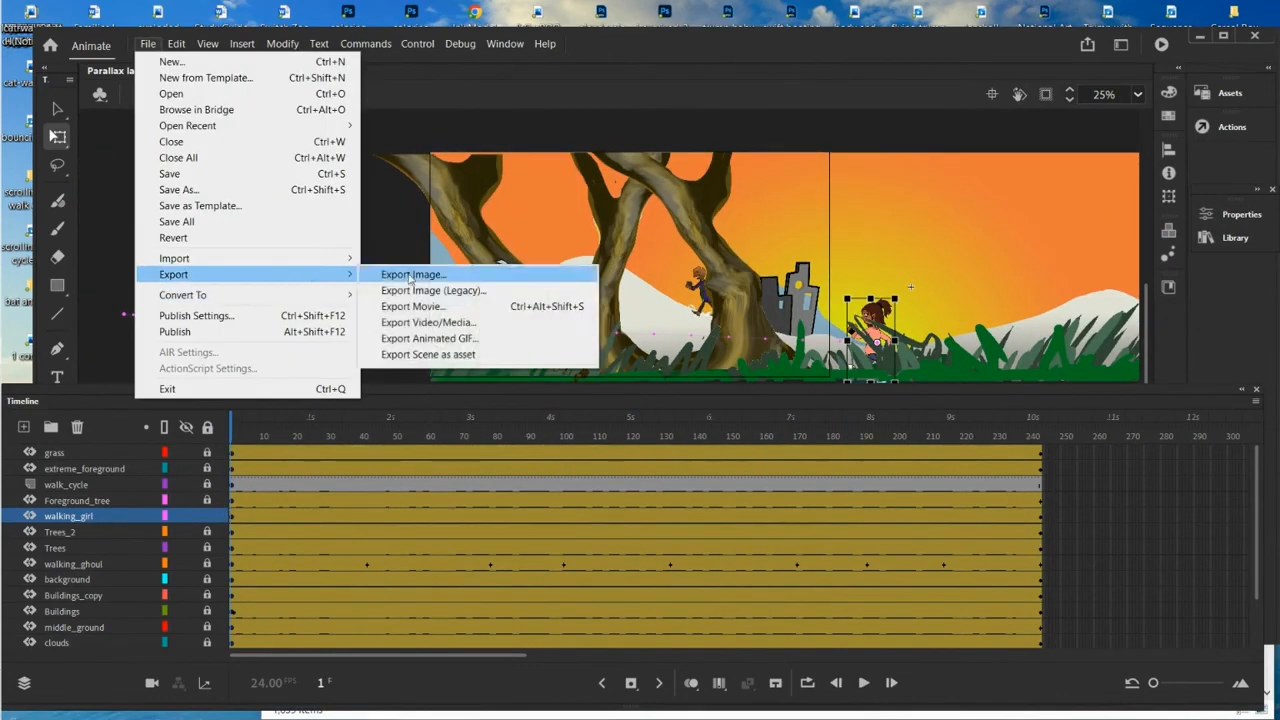
click(196, 183)
click(343, 337)
text(with character)
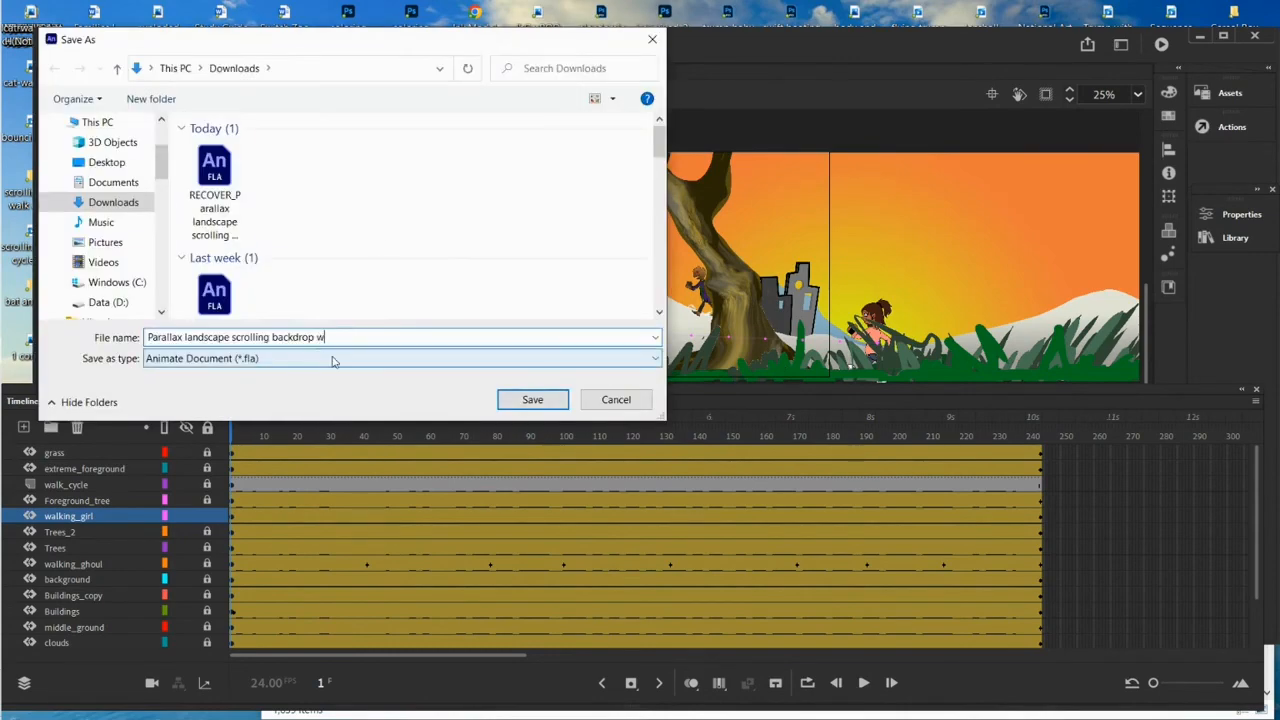
click(532, 399)
Export the animation with the three walking characters as a video file
click(147, 43)
mouse_move(173, 274)
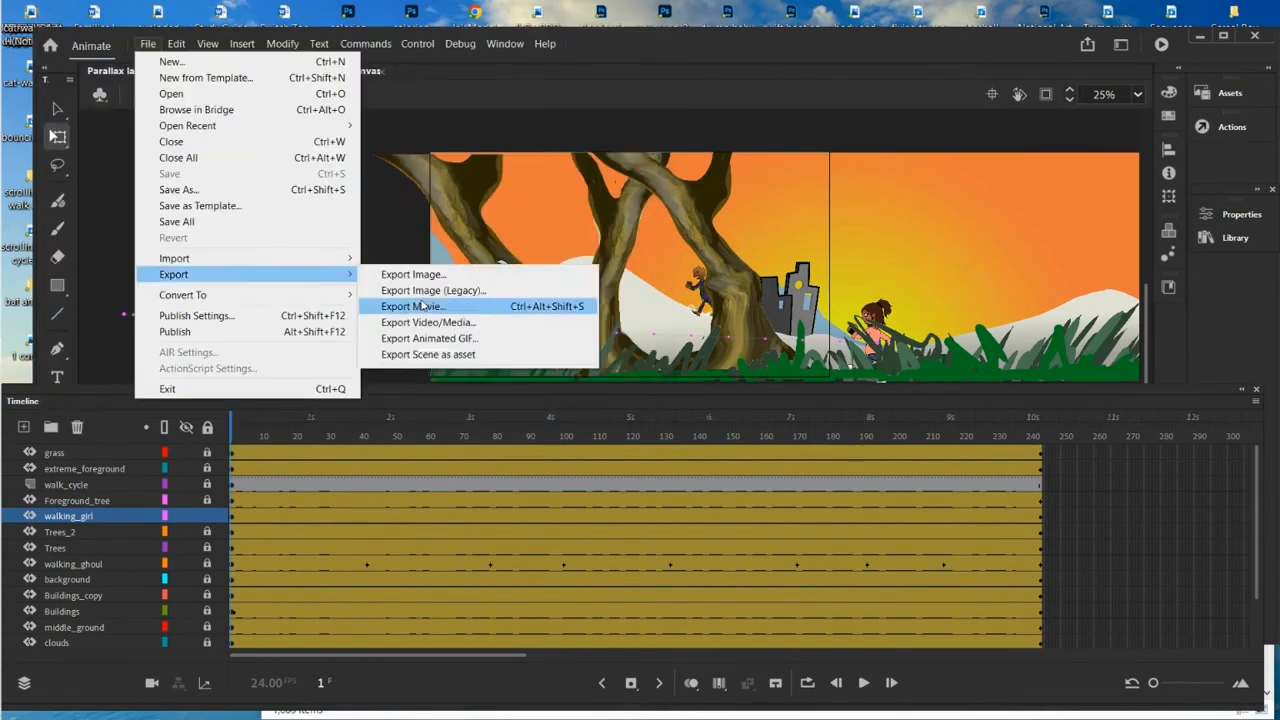
click(422, 306)
click(716, 641)
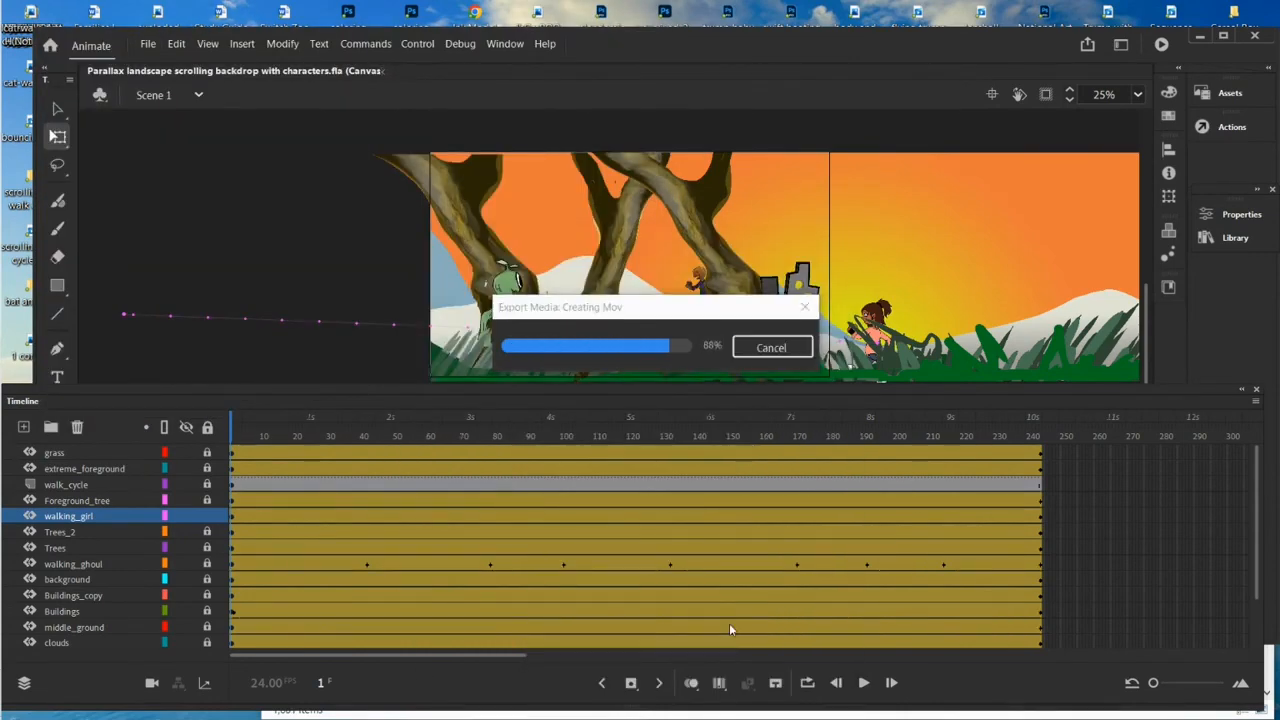
Switch to File Explorer and play the exported "Parallax landscape scrolling backdrop with characters" video from Downloads
click(24, 172)
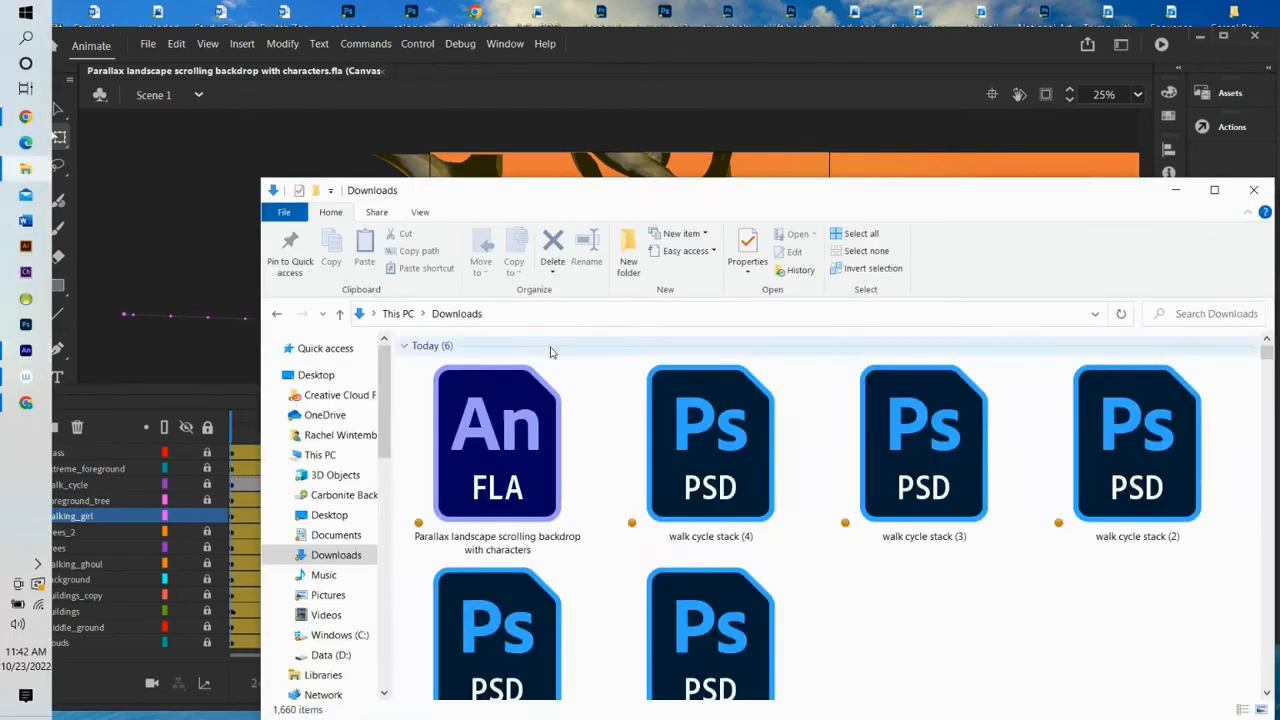
drag(738, 191, 537, 655)
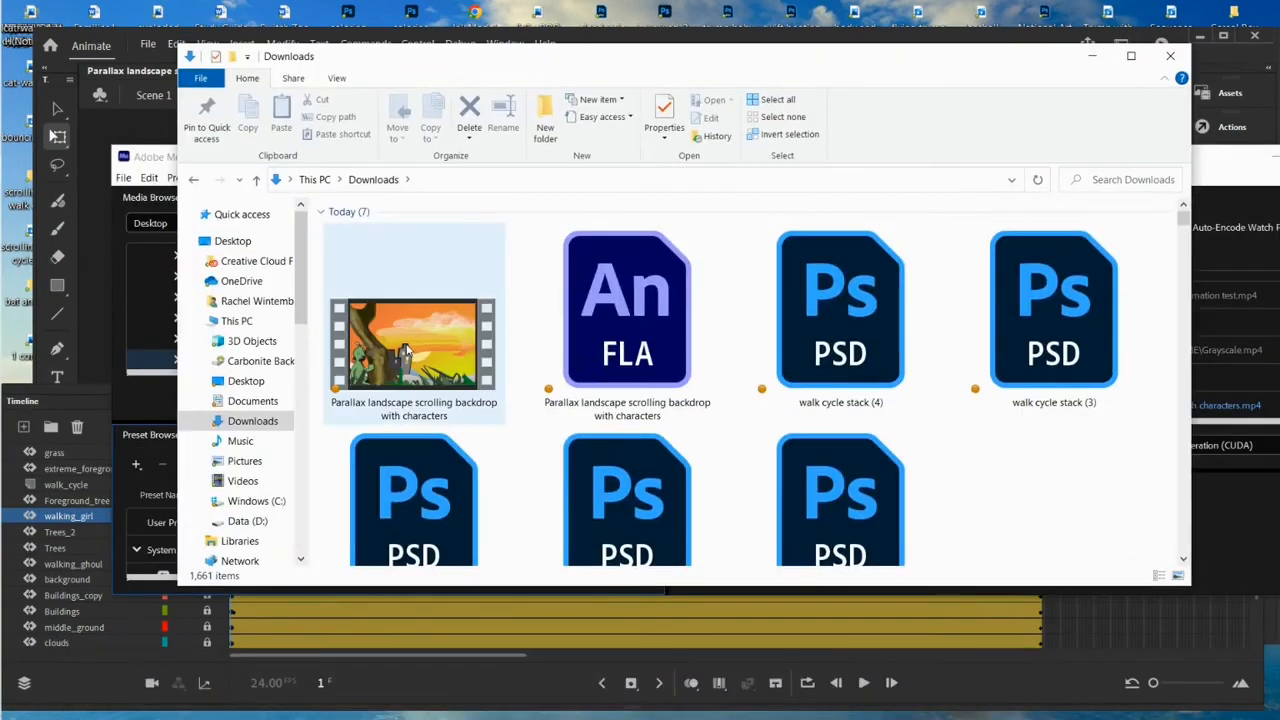
double_click(405, 350)
click(834, 637)
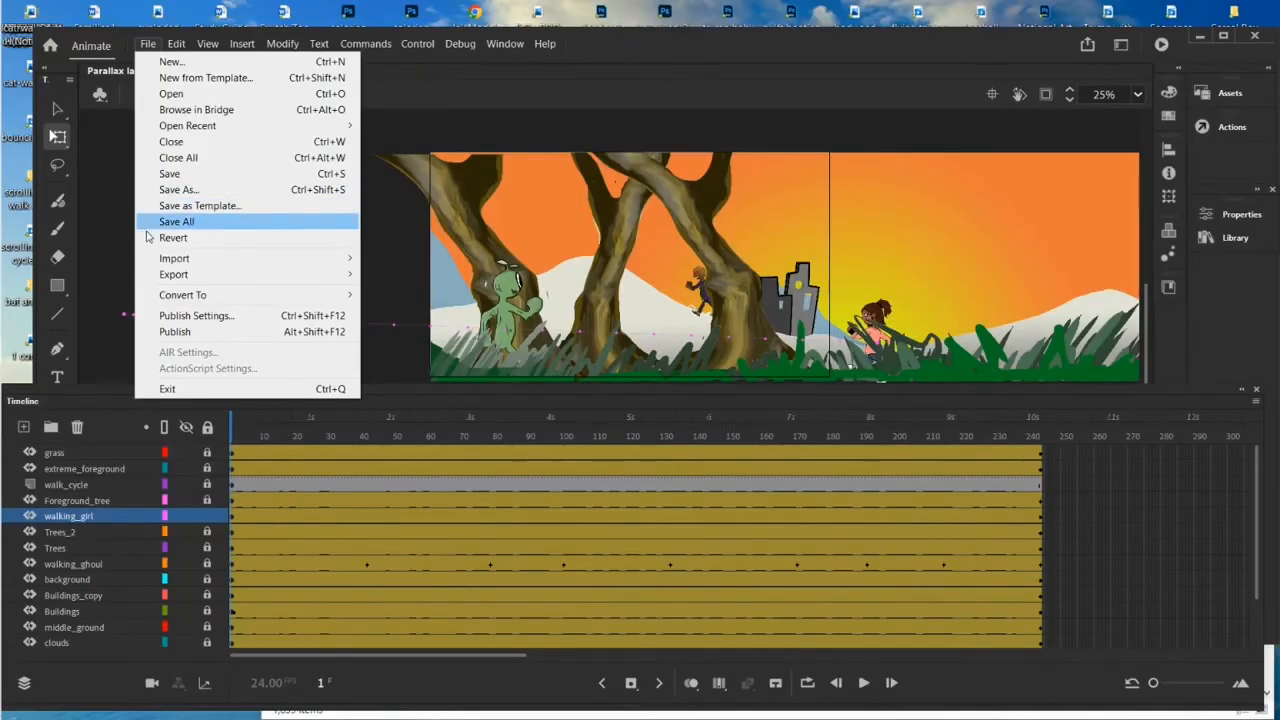
Save the Animate document as "Parallax landscape scrolling backdrop with characters" in Downloads
click(165, 189)
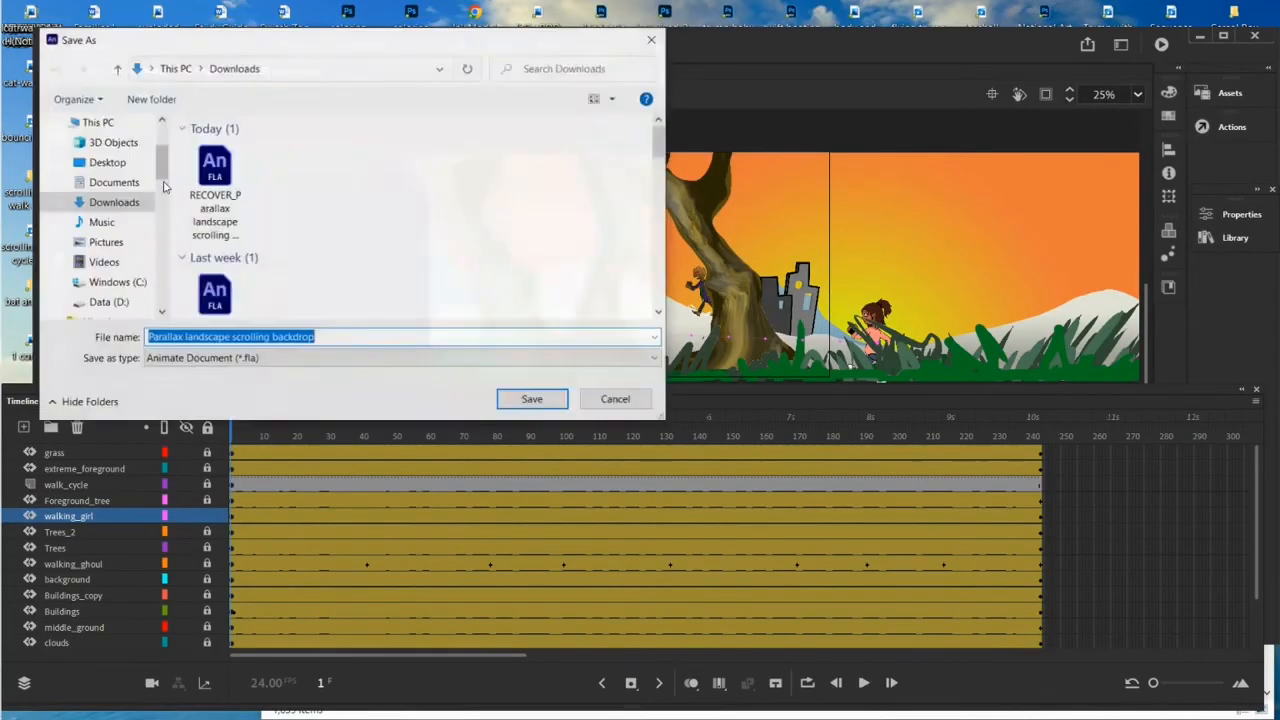
click(326, 337)
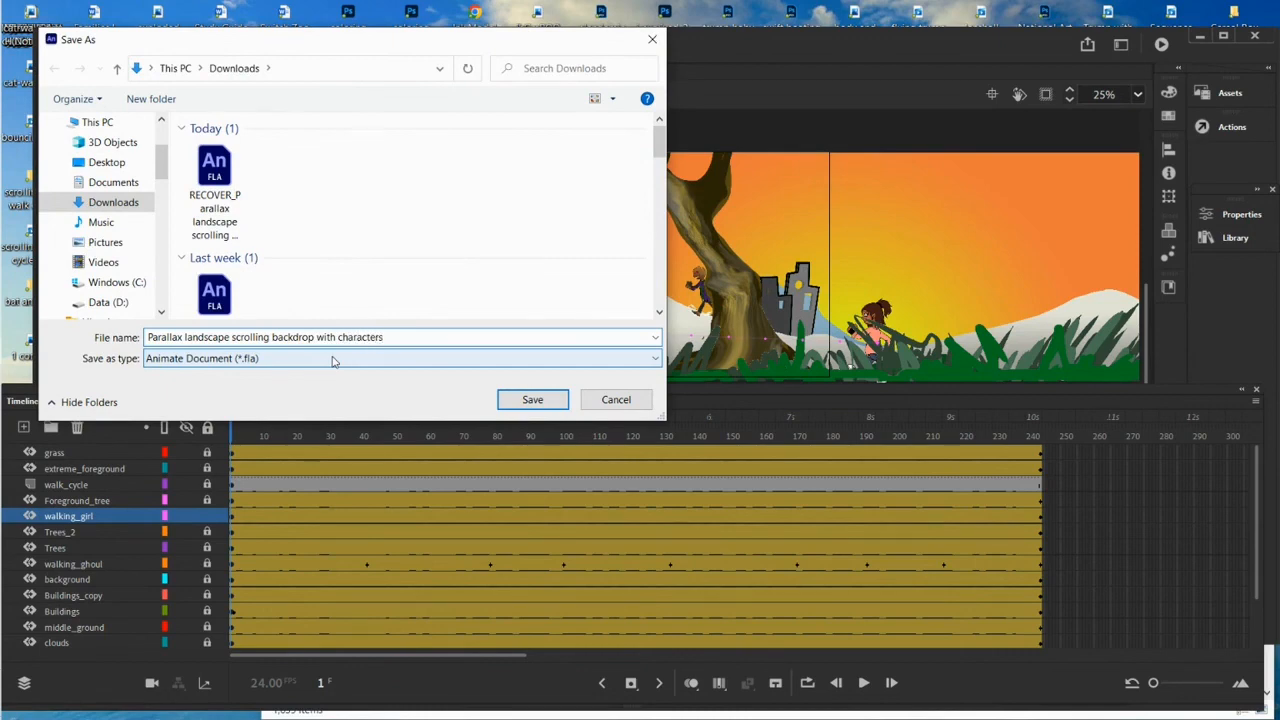
click(532, 399)
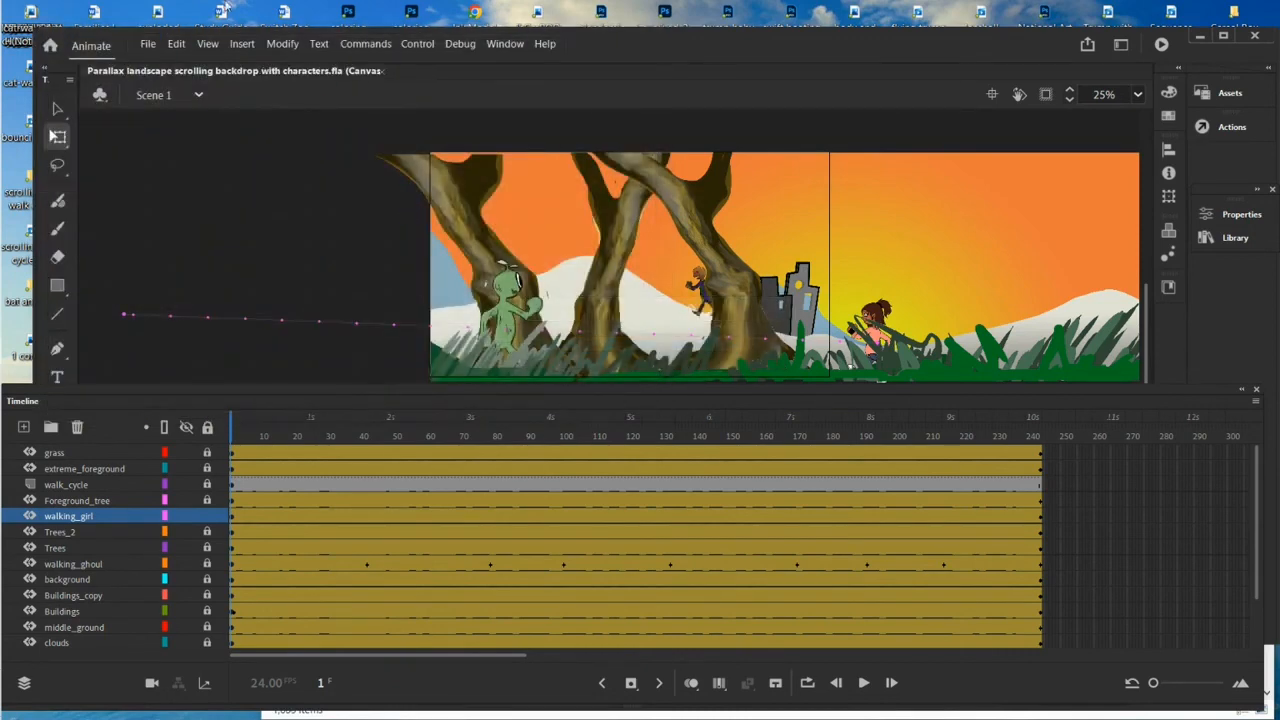
Export the entire movie as H.264 video at 1920 x 1080 px with the Default (AME) preset, starting the Media Encoder queue immediately
click(147, 46)
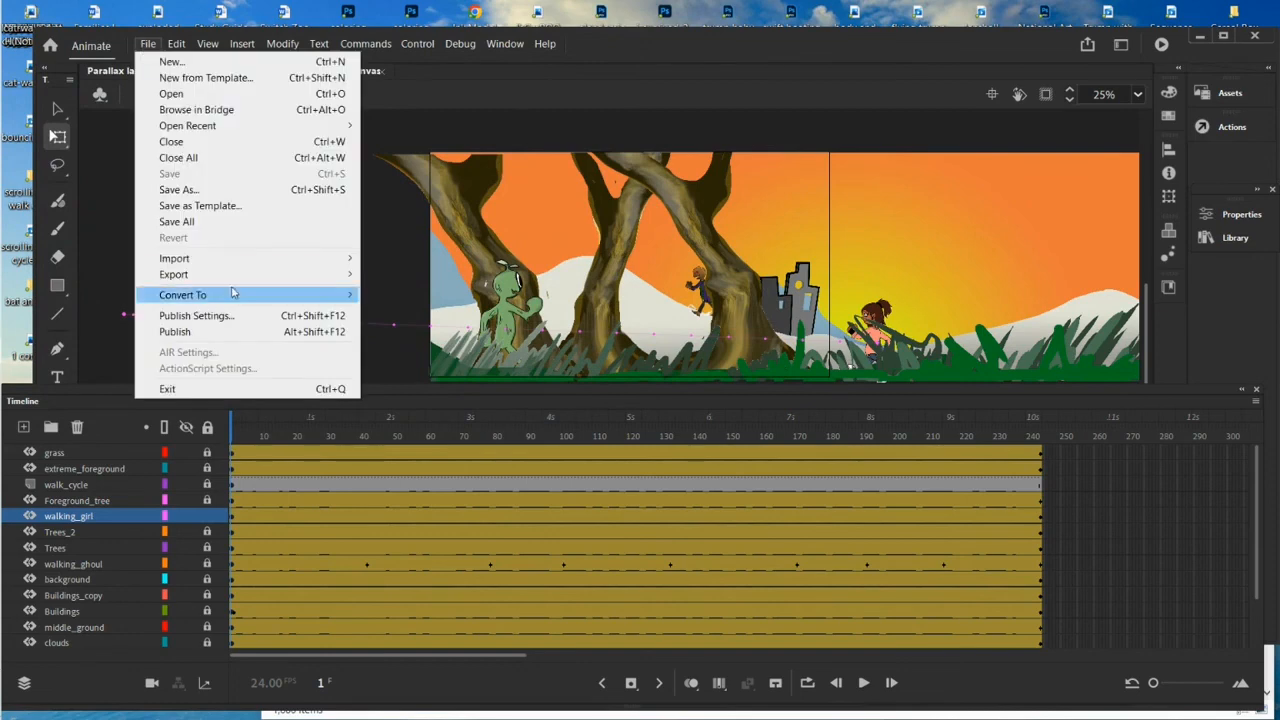
mouse_move(237, 274)
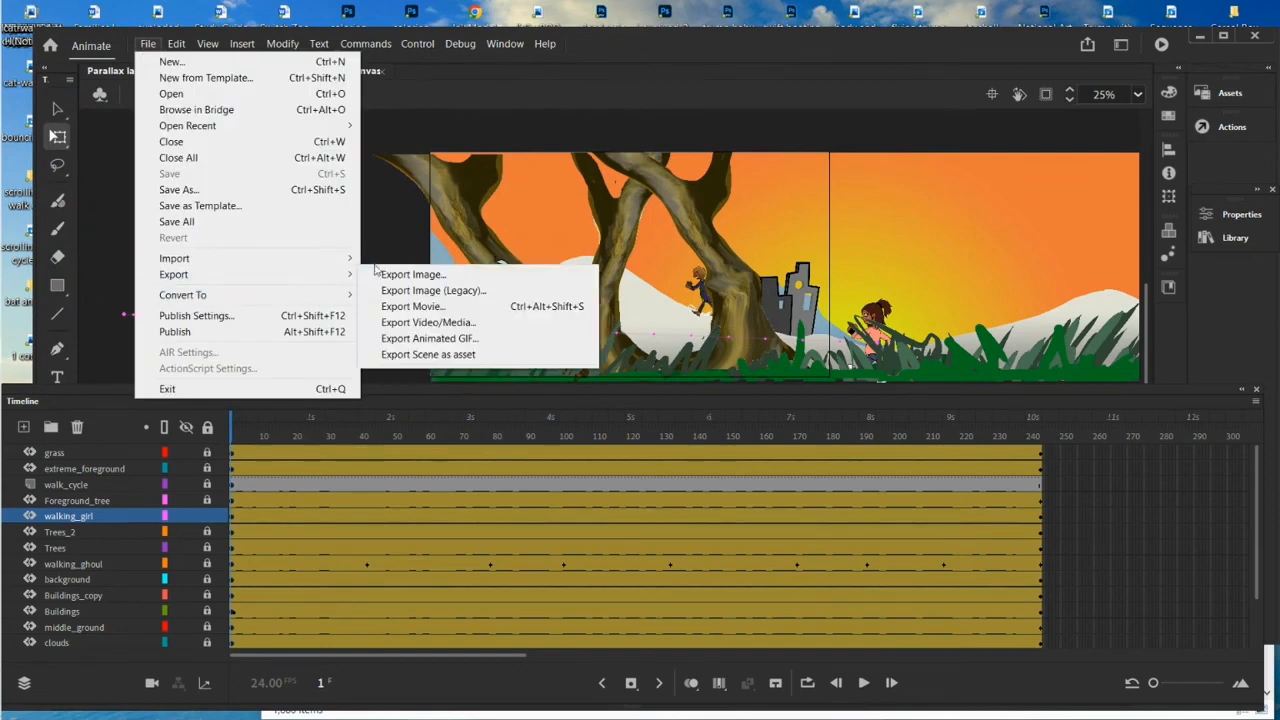
click(430, 322)
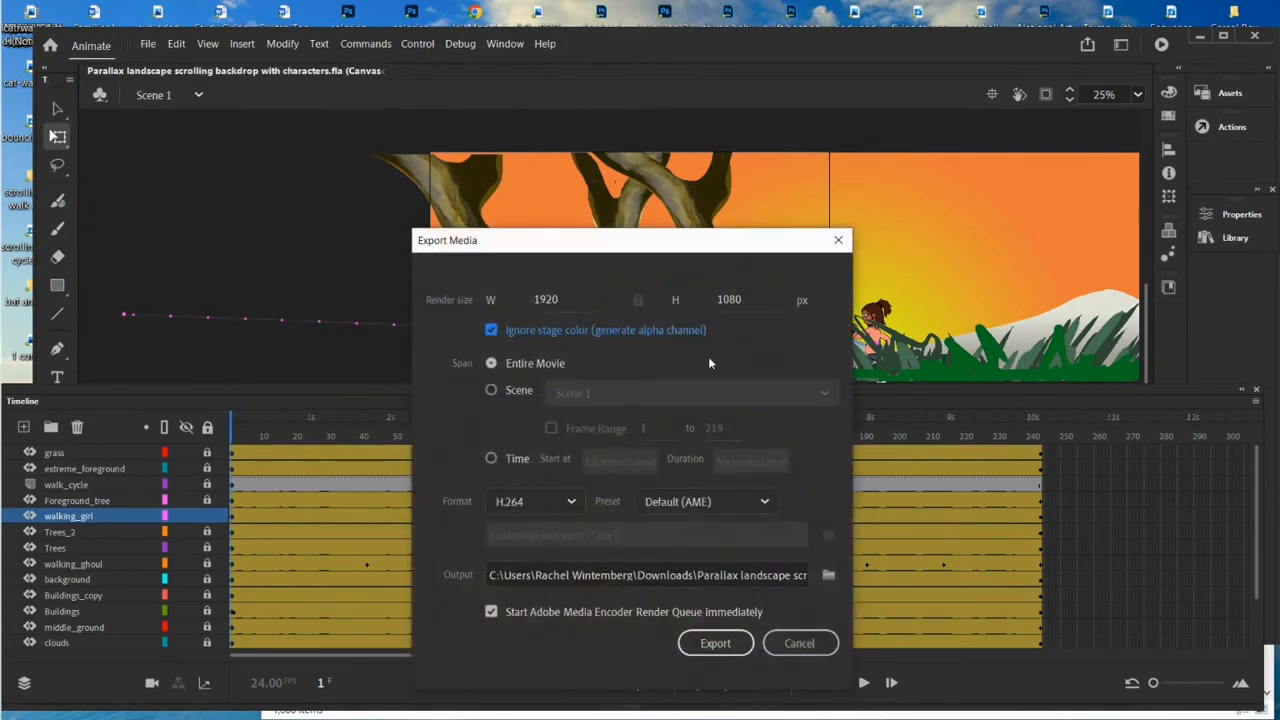
click(716, 644)
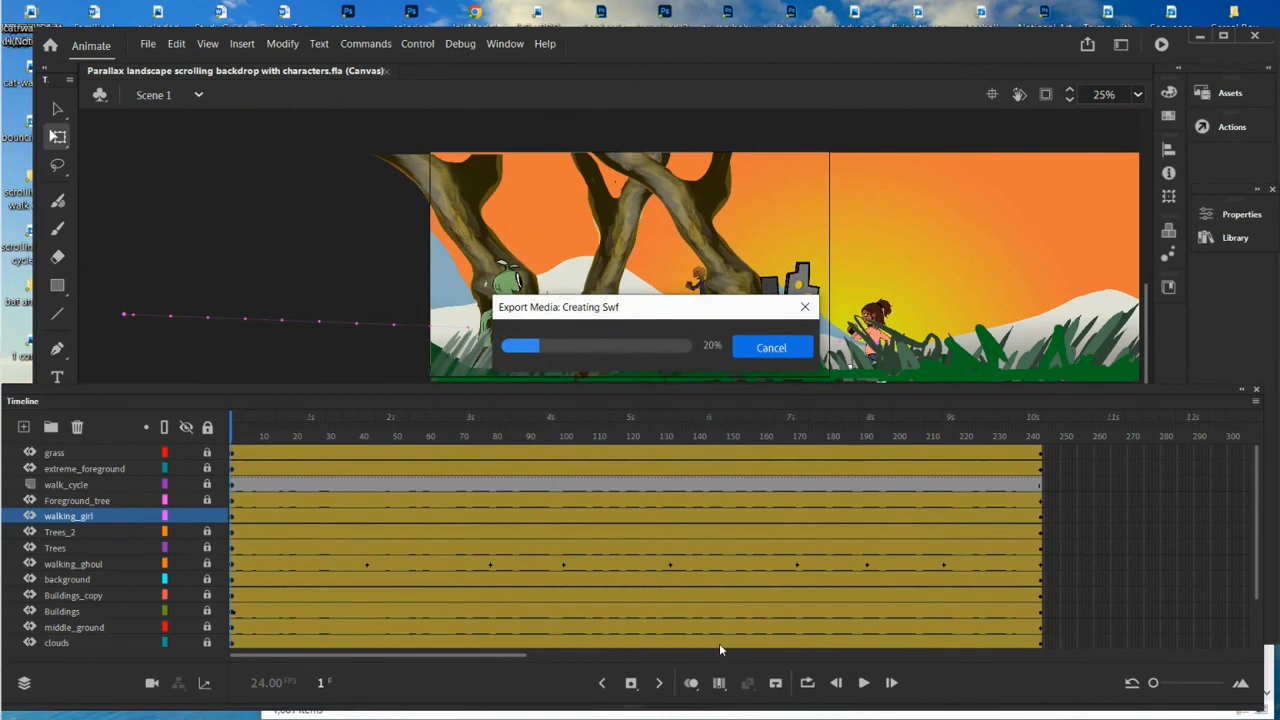